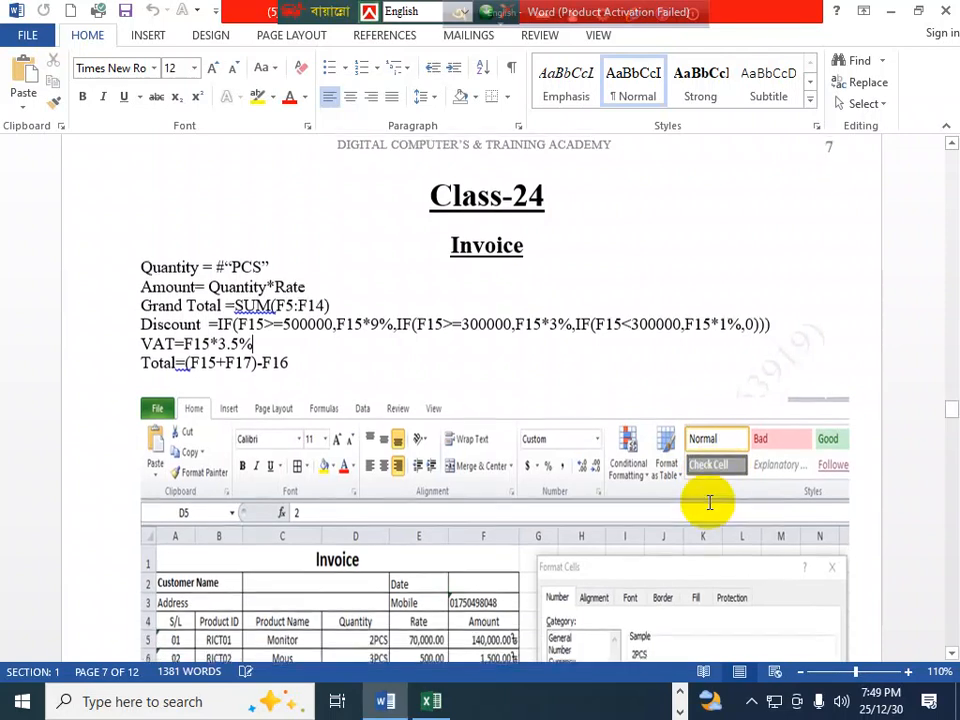
# - Scroll through the Word notes to view the invoice picture, then switch to the Excel workbook
pyautogui.scroll(1, 709, 505)
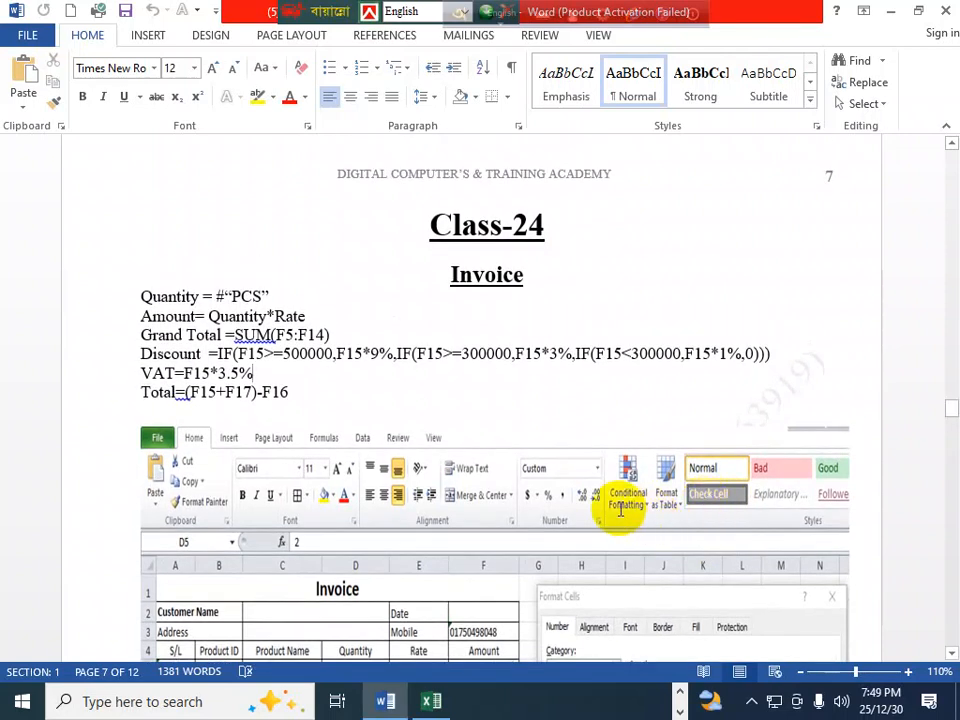
pyautogui.scroll(-9, 381, 467)
pyautogui.scroll(-2, 388, 470)
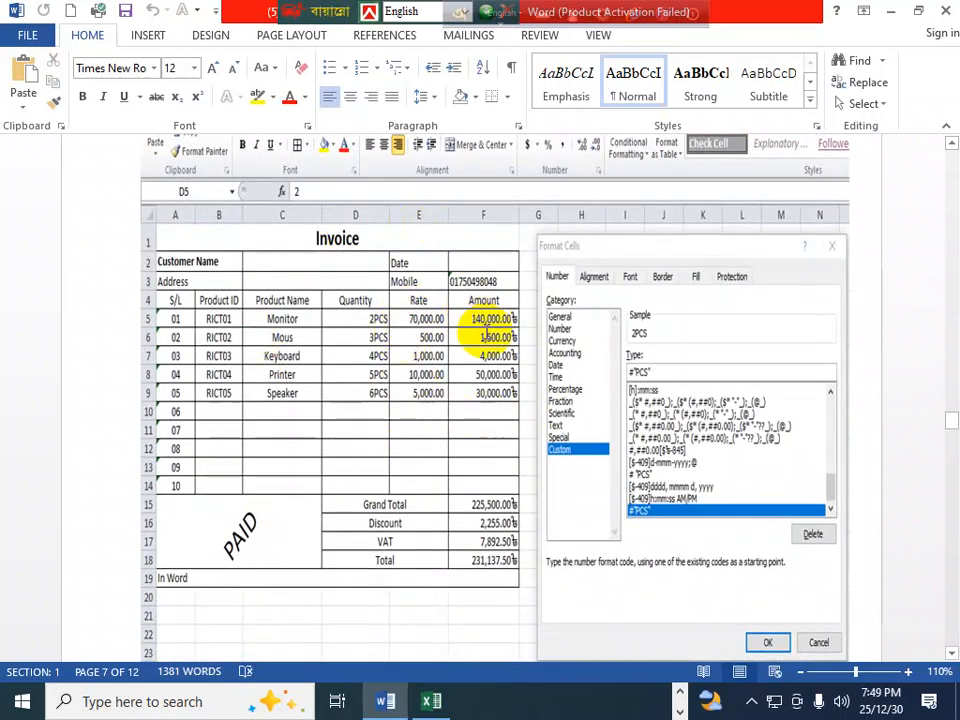
pyautogui.hotkey('alt', 'Tab')
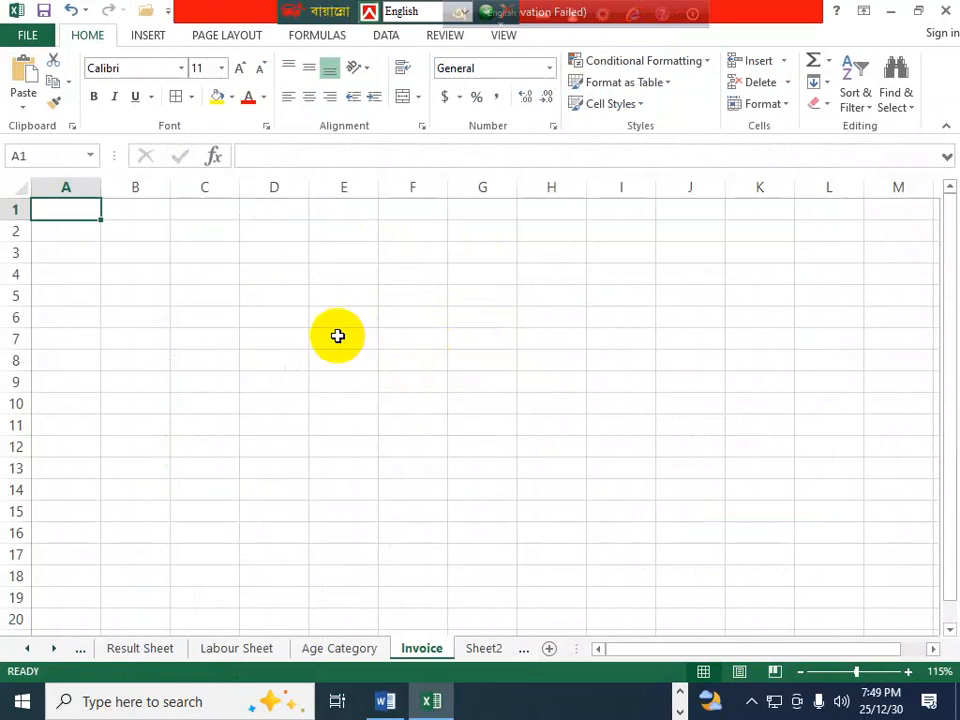
# - Merge and centre A1:F1 and enter the title 'Invoice'
pyautogui.moveTo(71, 206); pyautogui.dragTo(391, 196)
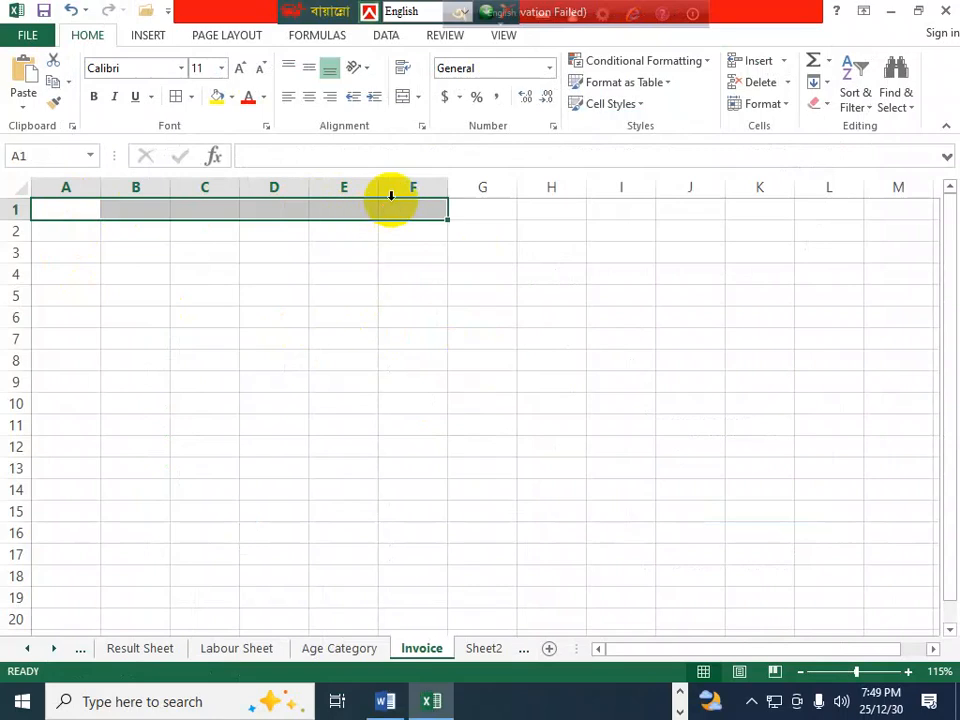
pyautogui.click(403, 97)
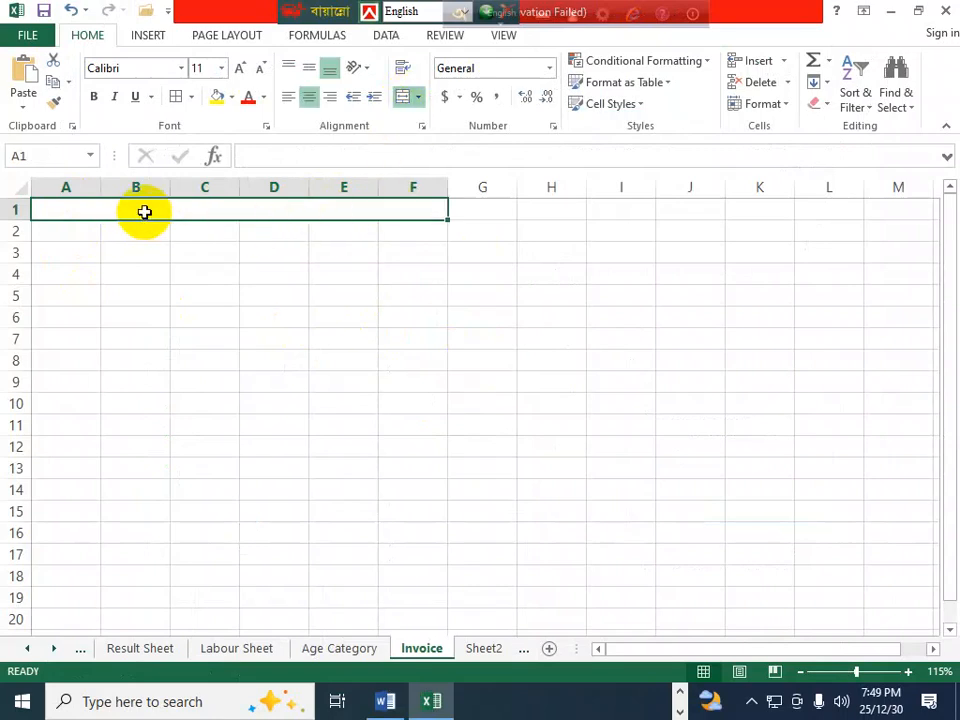
pyautogui.write('I')
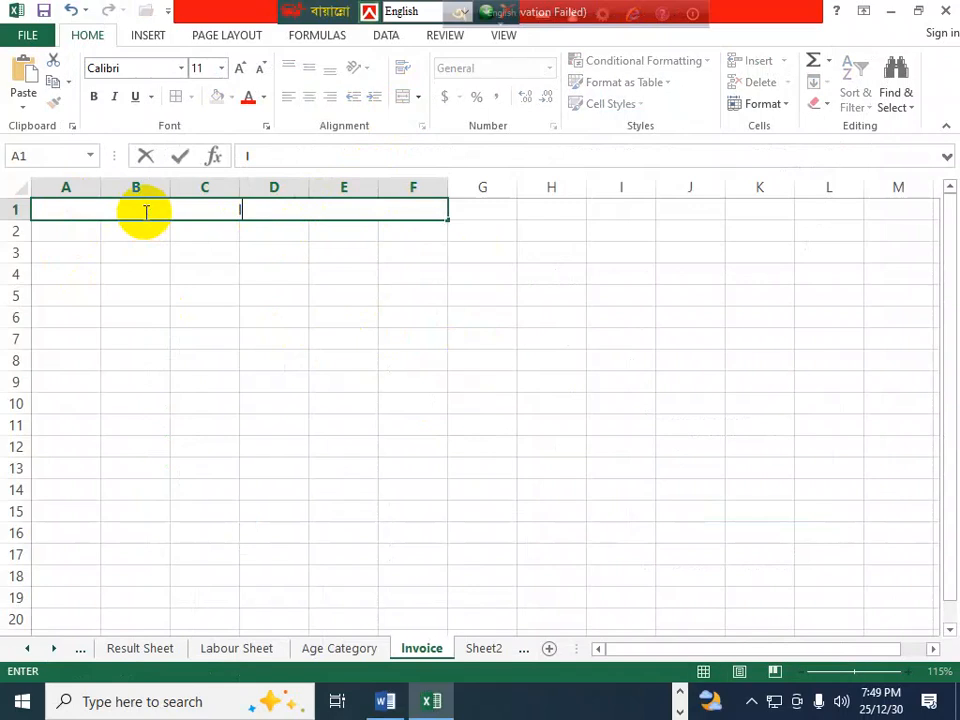
pyautogui.write('nvoice')
pyautogui.click(69, 226)
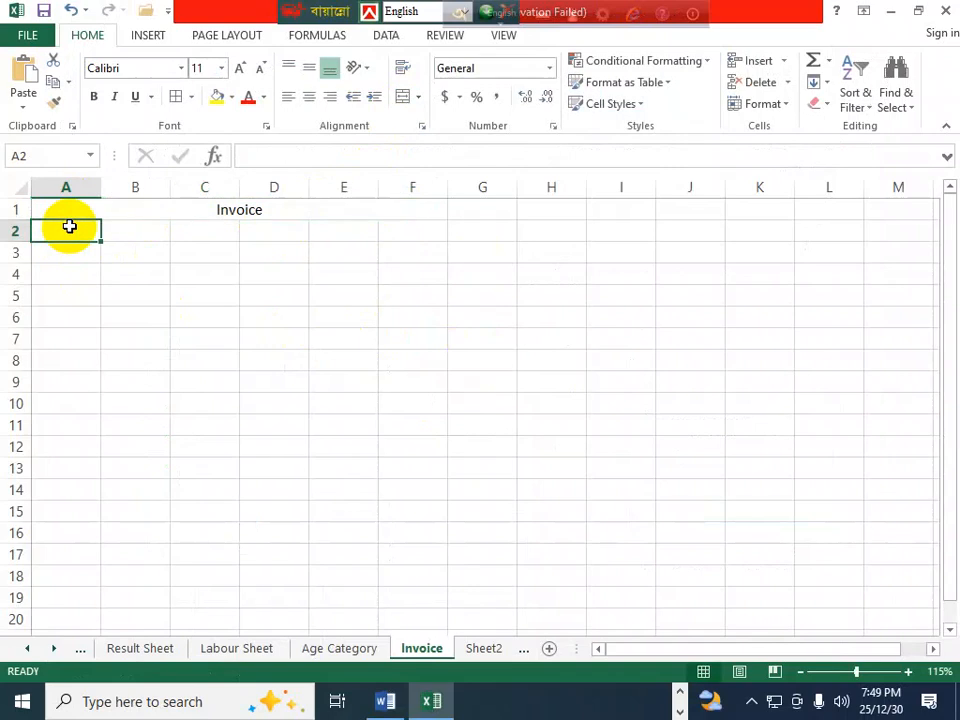
# - Add 'Customer Name' in A2 and 'Address' in A3, each merged and centred across columns A–B
pyautogui.write('Cus')
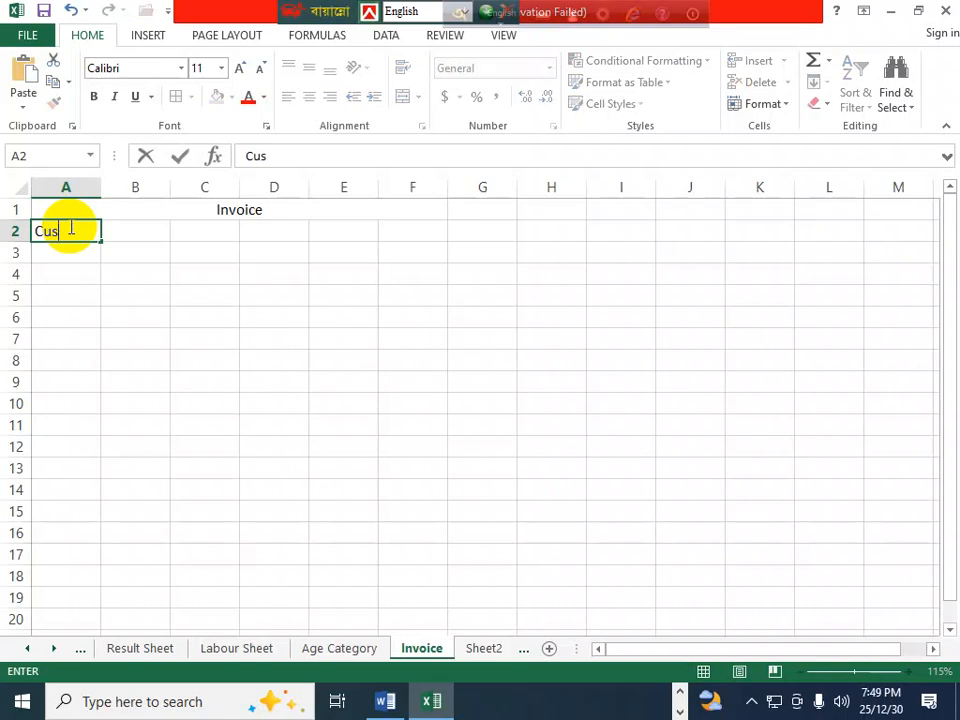
pyautogui.write('tomer Name')
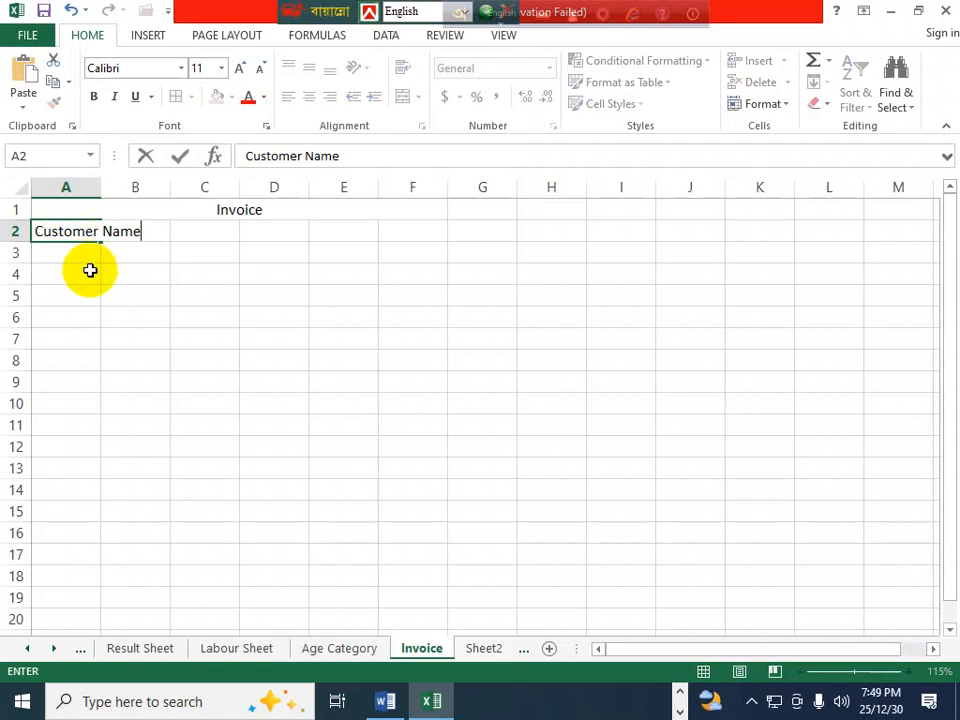
pyautogui.click(77, 265)
pyautogui.moveTo(75, 240); pyautogui.dragTo(138, 231)
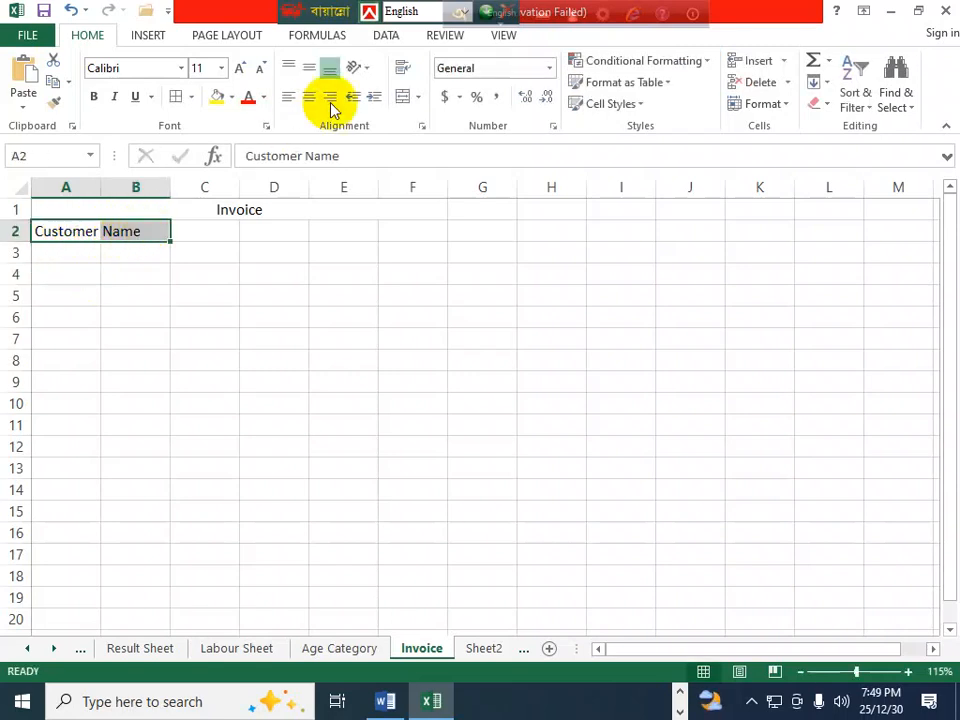
pyautogui.click(404, 96)
pyautogui.moveTo(83, 252); pyautogui.dragTo(116, 251)
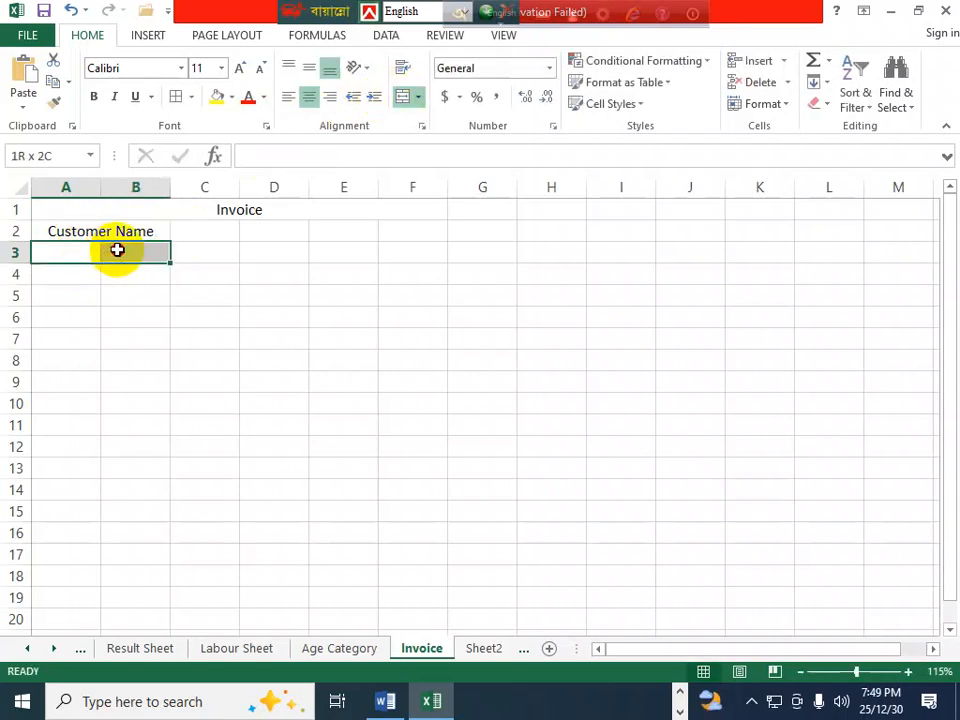
pyautogui.click(405, 96)
pyautogui.doubleClick(91, 259)
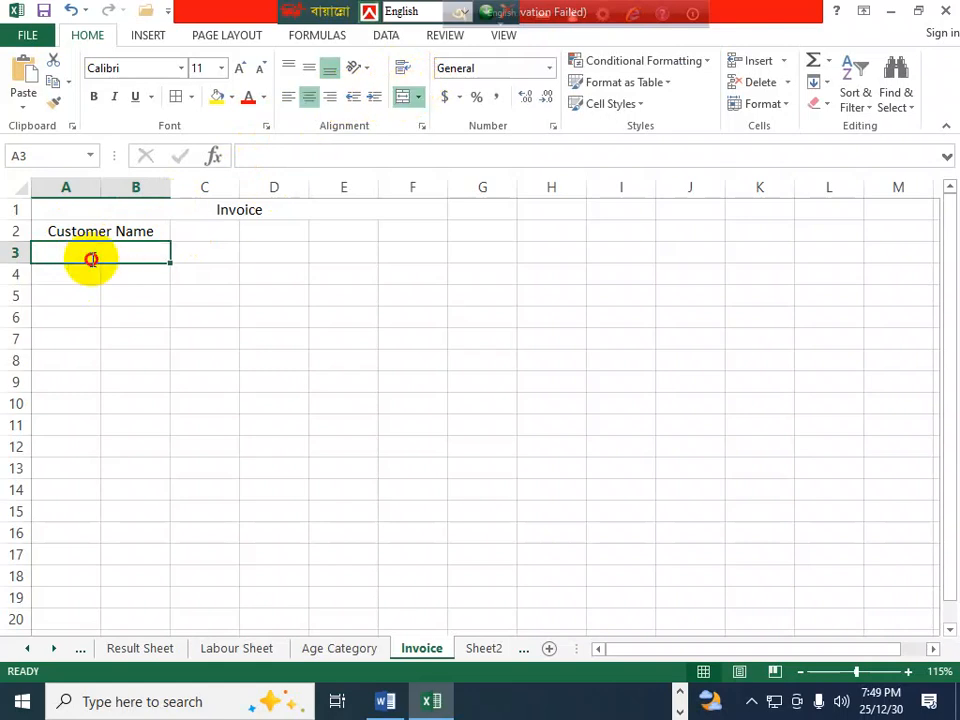
pyautogui.write('Address')
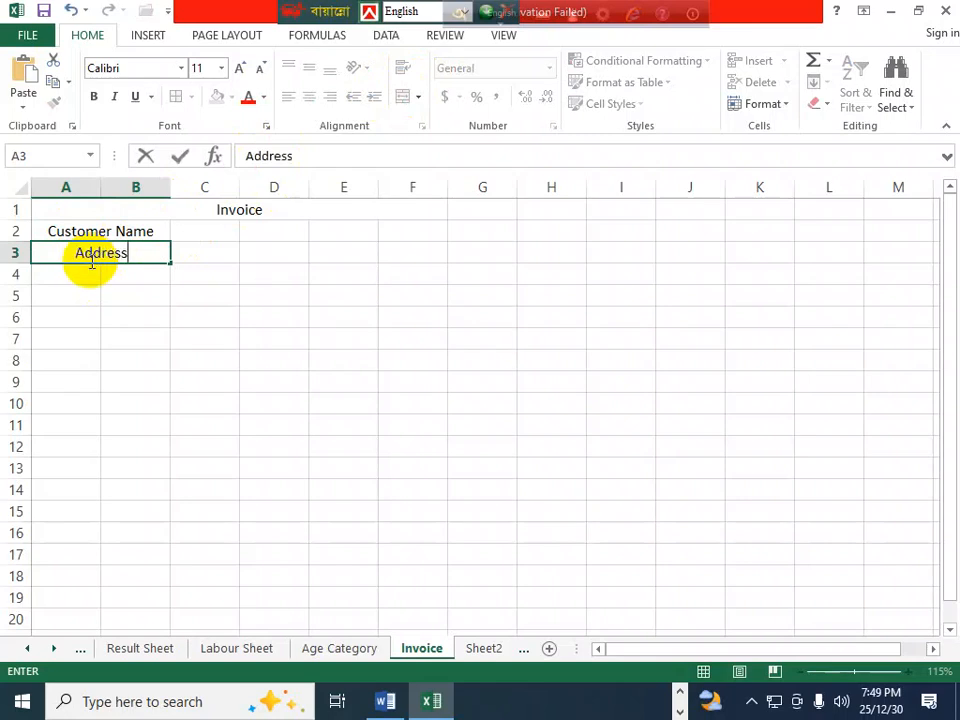
pyautogui.click(88, 272)
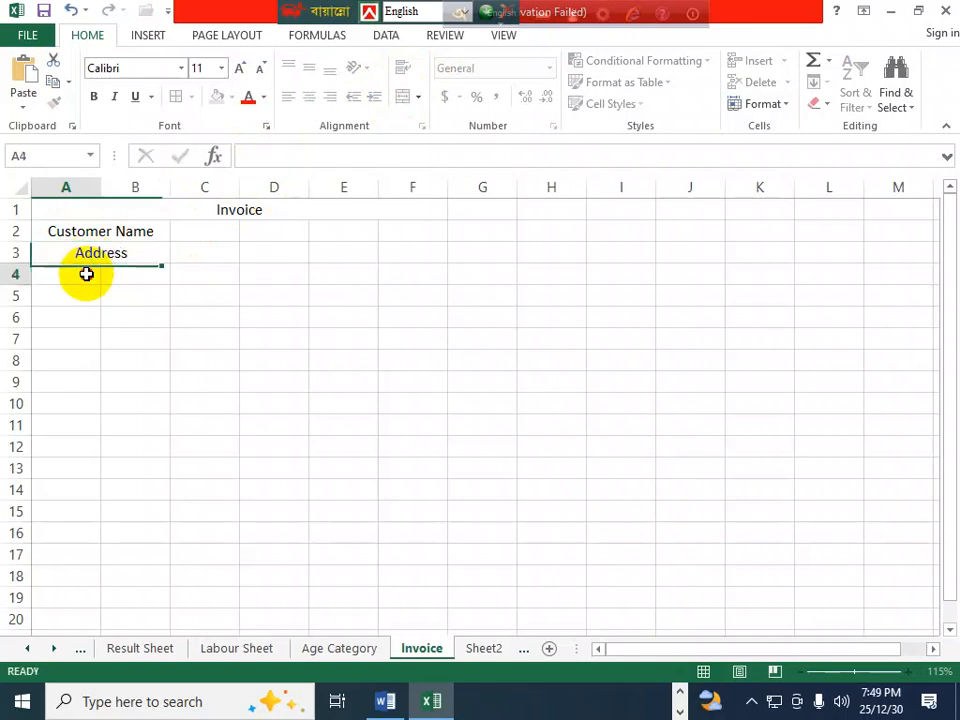
# - Enter headers S/L, Product ID and Product Name in A4:C4, widening columns B and C to fit
pyautogui.write('S')
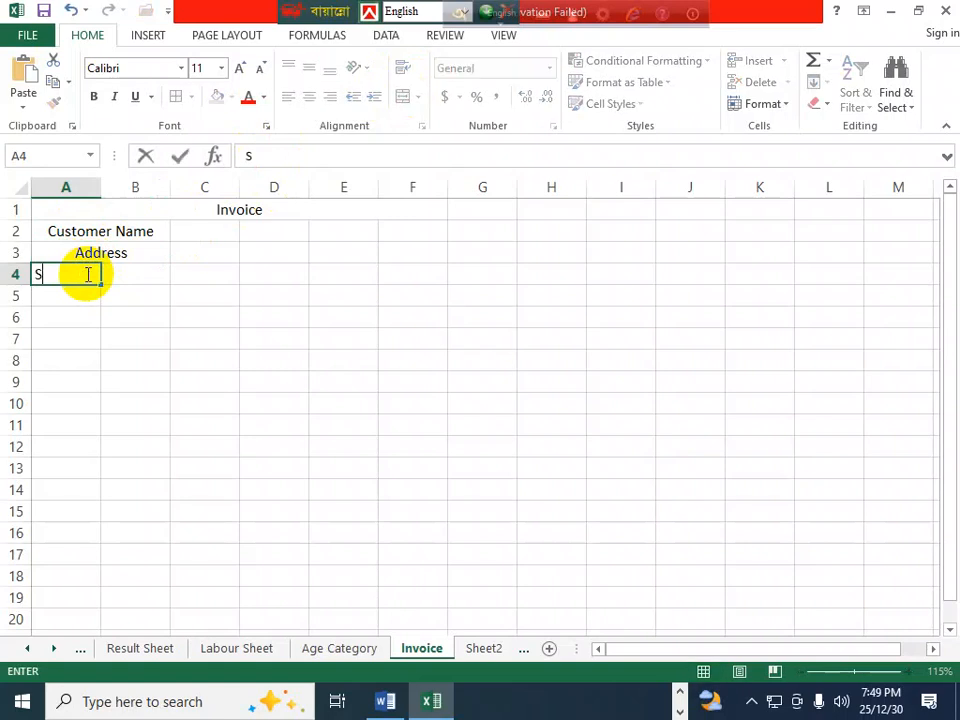
pyautogui.write('/L')
pyautogui.press('Tab')
pyautogui.write('Prod')
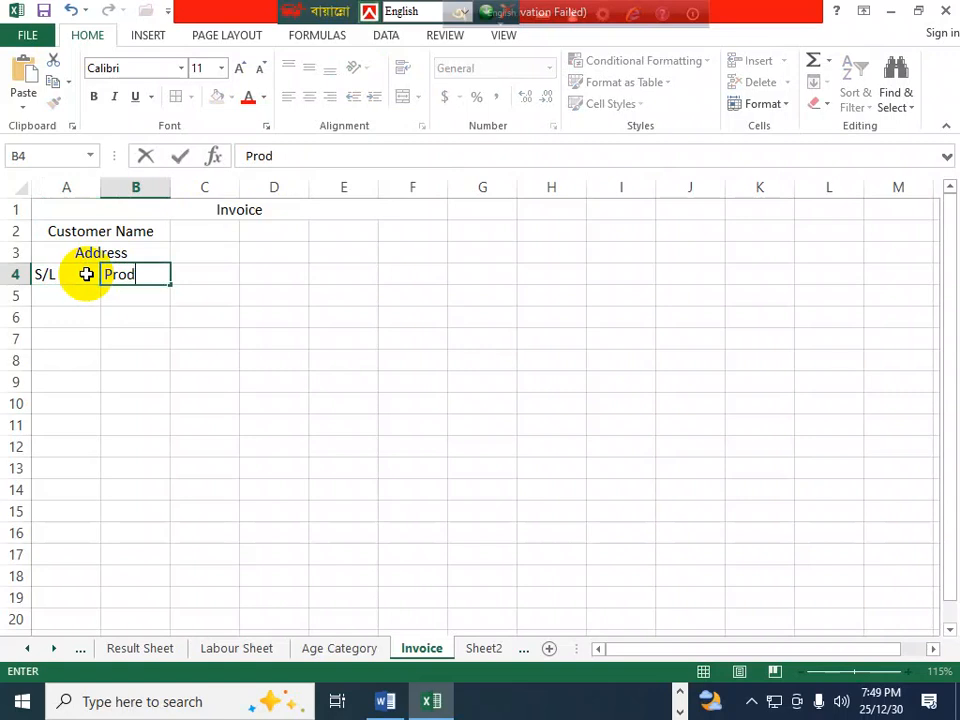
pyautogui.write('uct ID')
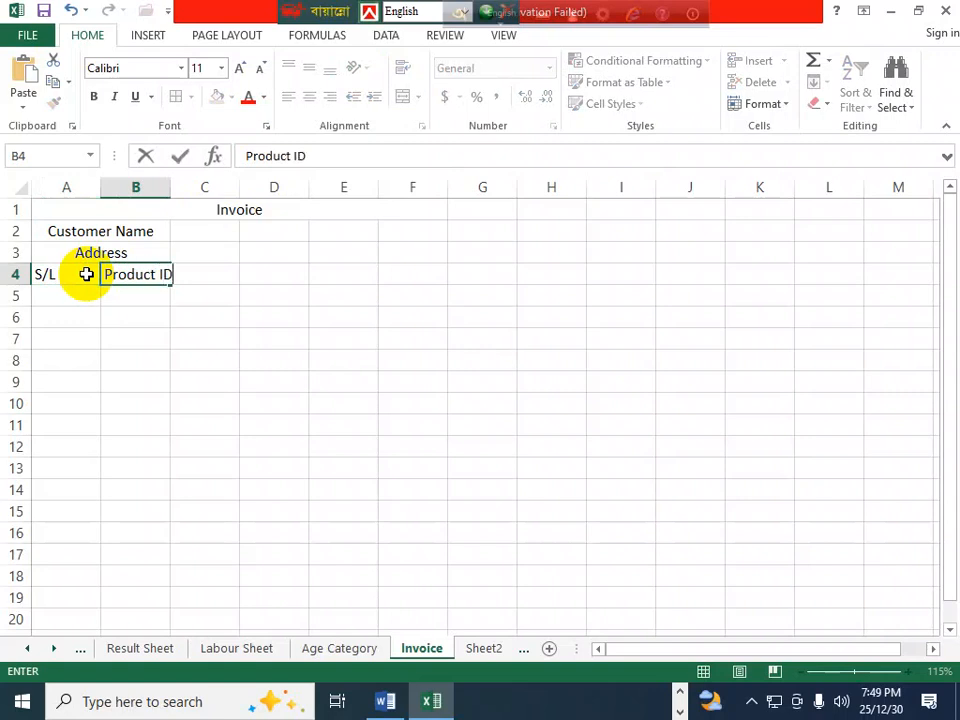
pyautogui.click(202, 288)
pyautogui.click(193, 270)
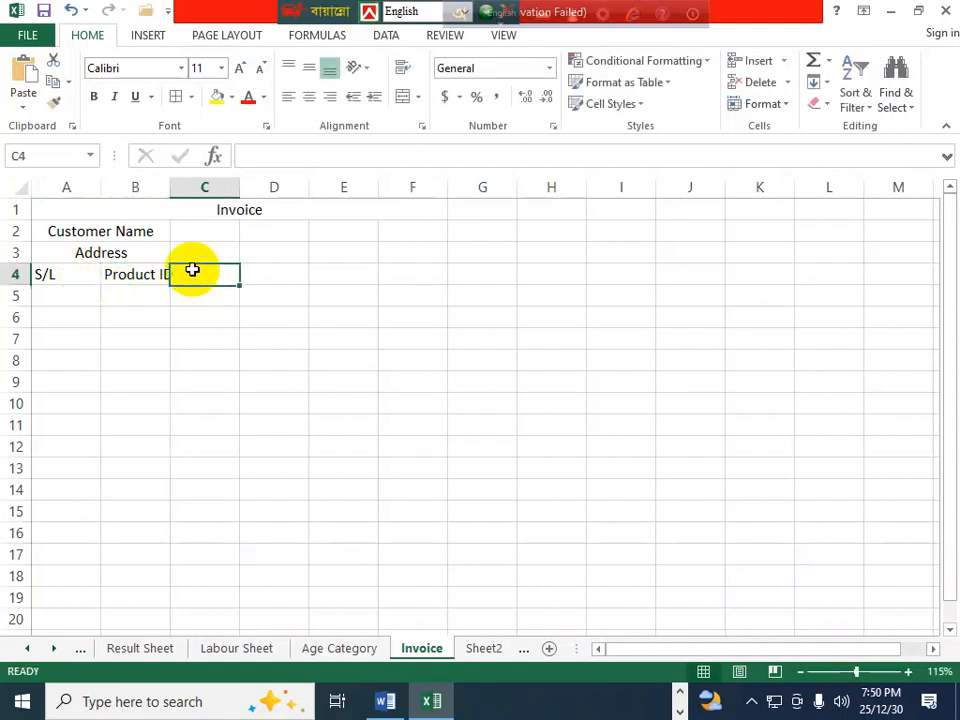
pyautogui.doubleClick(171, 193)
pyautogui.doubleClick(213, 277)
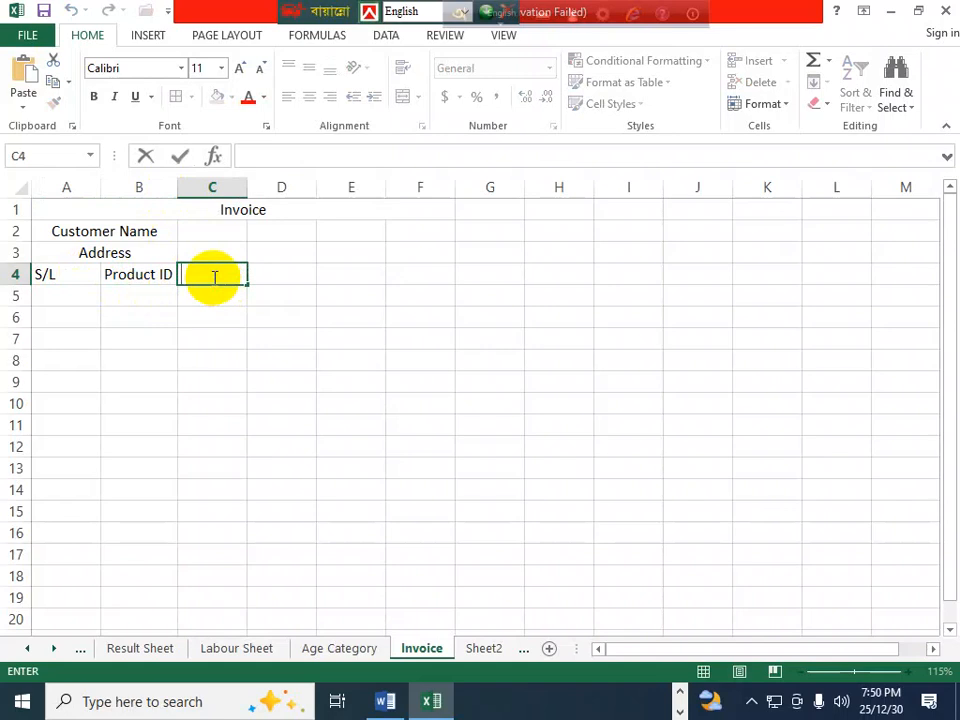
pyautogui.write('Product Name')
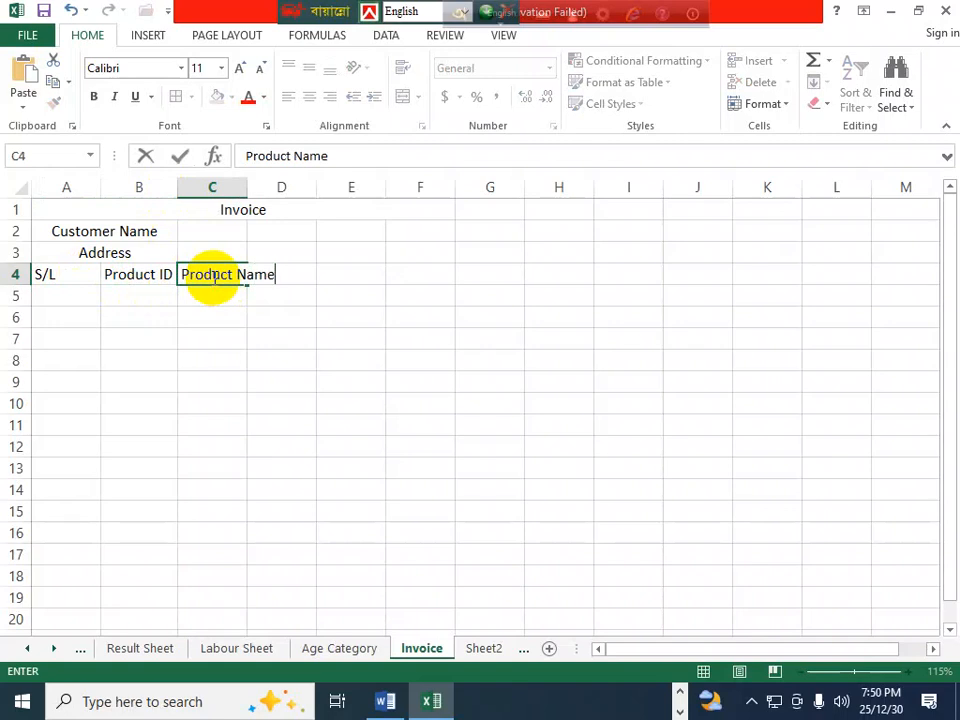
pyautogui.click(245, 339)
pyautogui.doubleClick(247, 187)
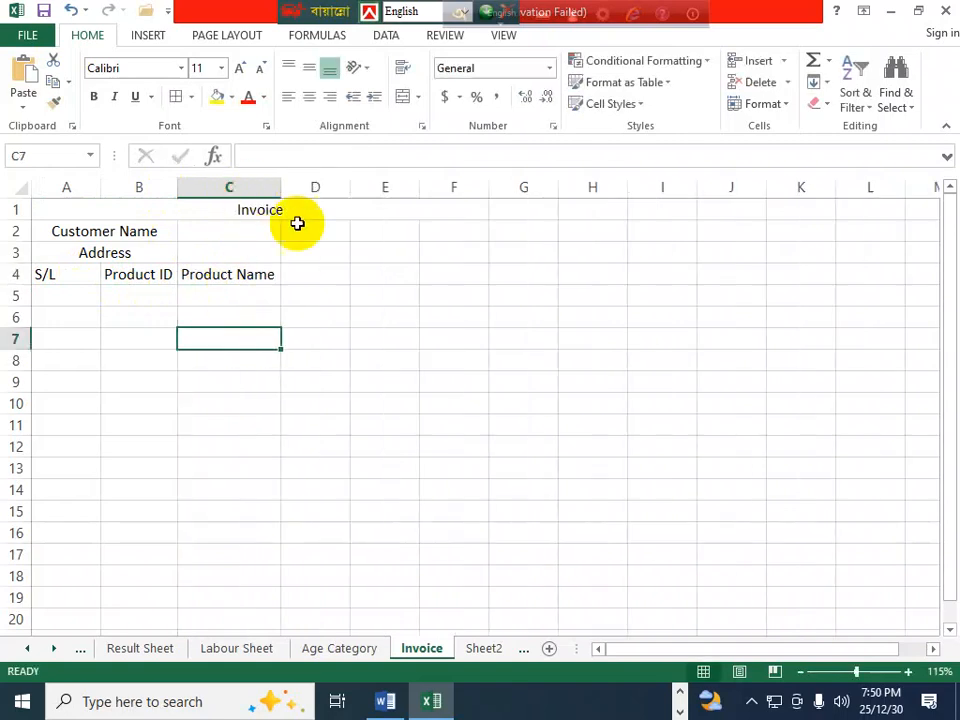
# - Enter headers Quantity, Rate and Amount in D4:F4
pyautogui.click(304, 274)
pyautogui.doubleClick(304, 275)
pyautogui.write('Quantit')
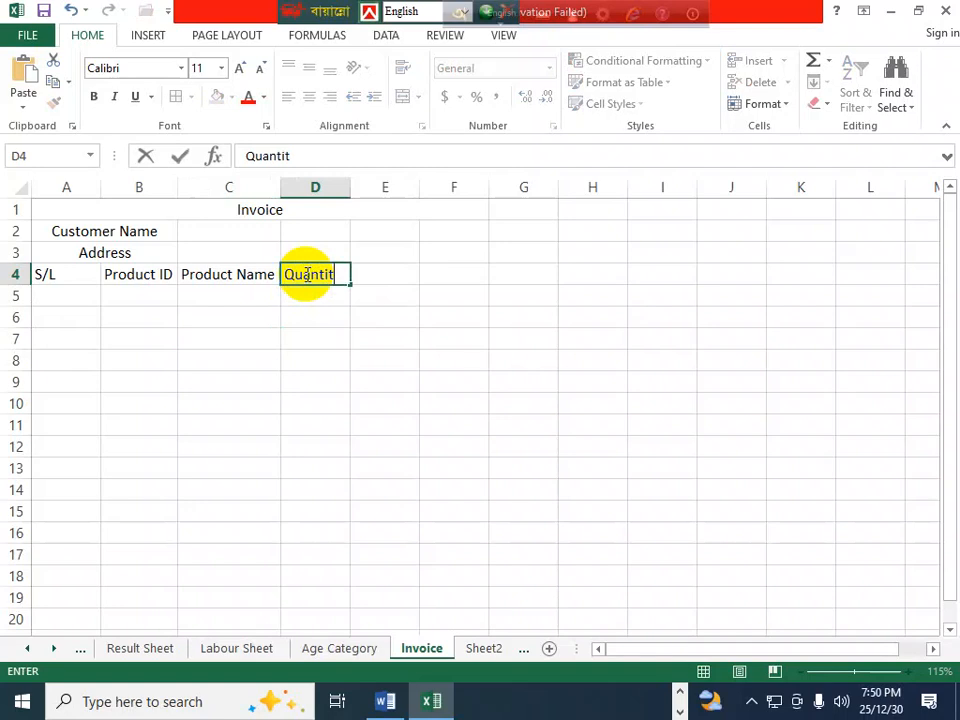
pyautogui.write('y')
pyautogui.press('Return')
pyautogui.click(367, 277)
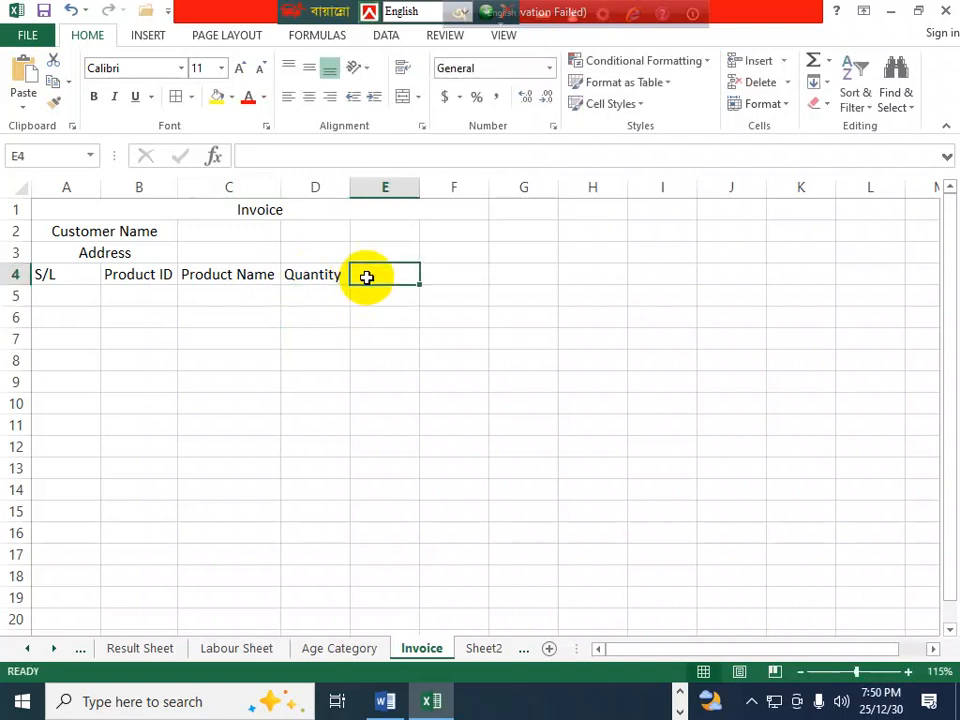
pyautogui.write('Rate')
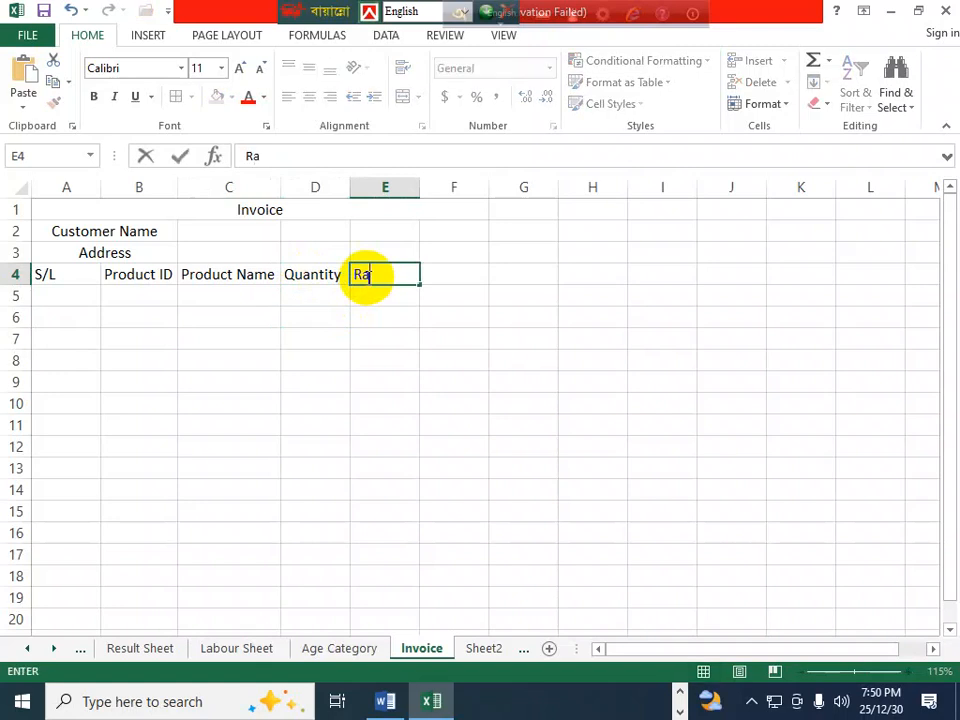
pyautogui.click(467, 277)
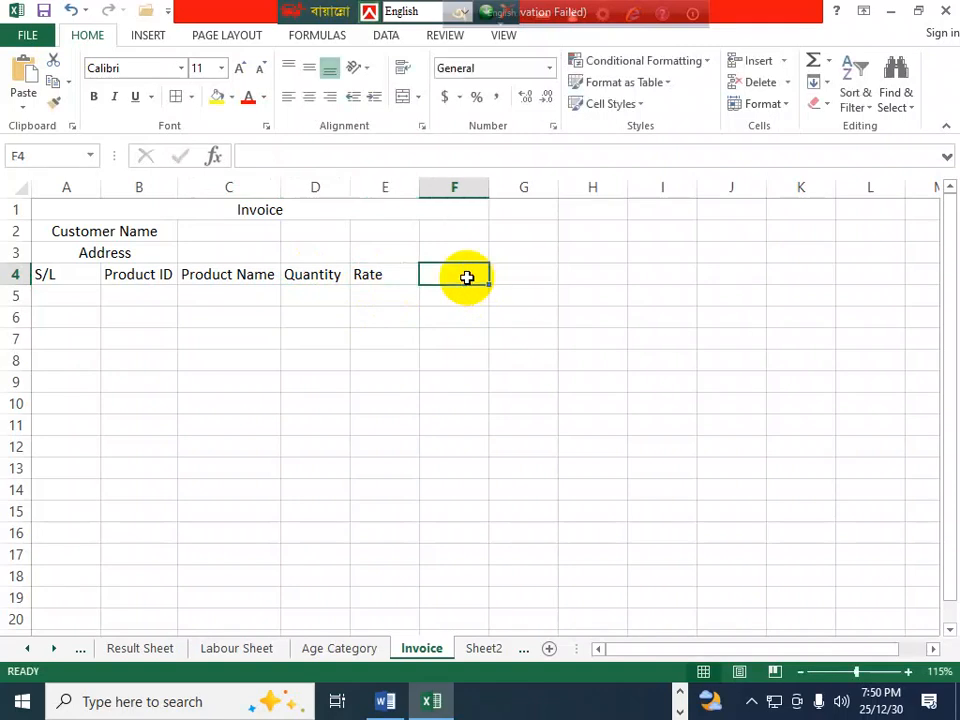
pyautogui.write('Amount')
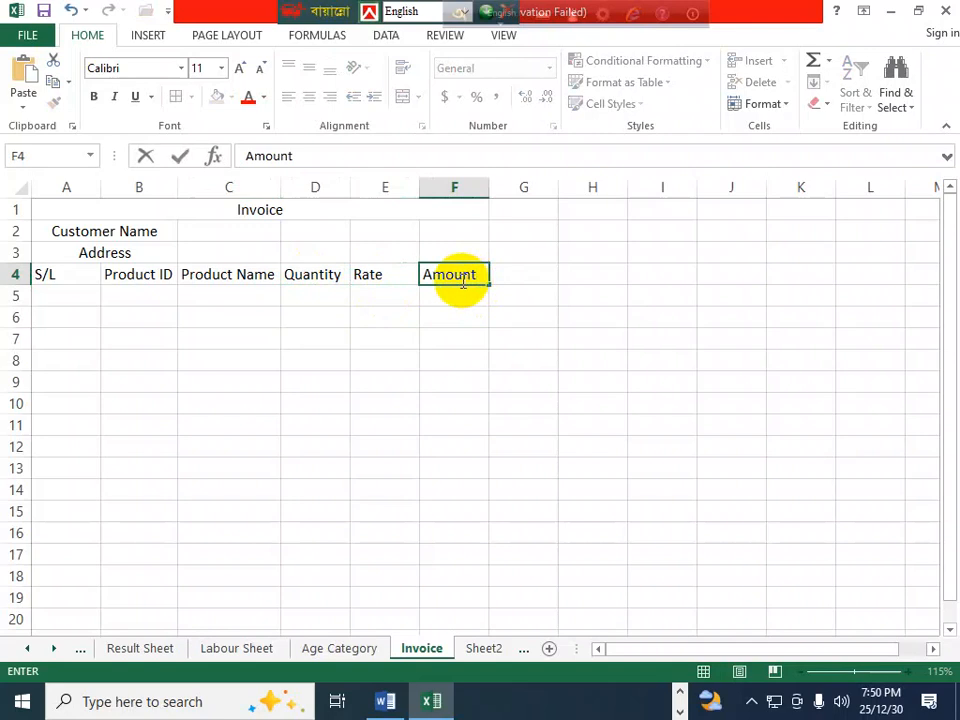
# - Add the 'Mobile' label in E3 and 'Date' label in E2
pyautogui.click(377, 256)
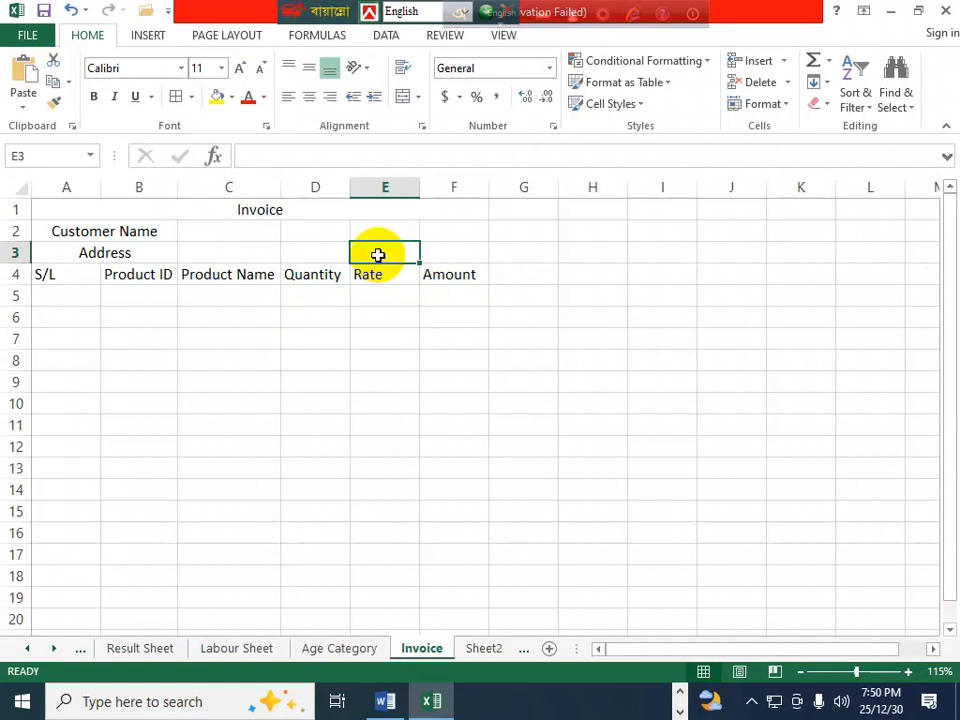
pyautogui.write('Mobile')
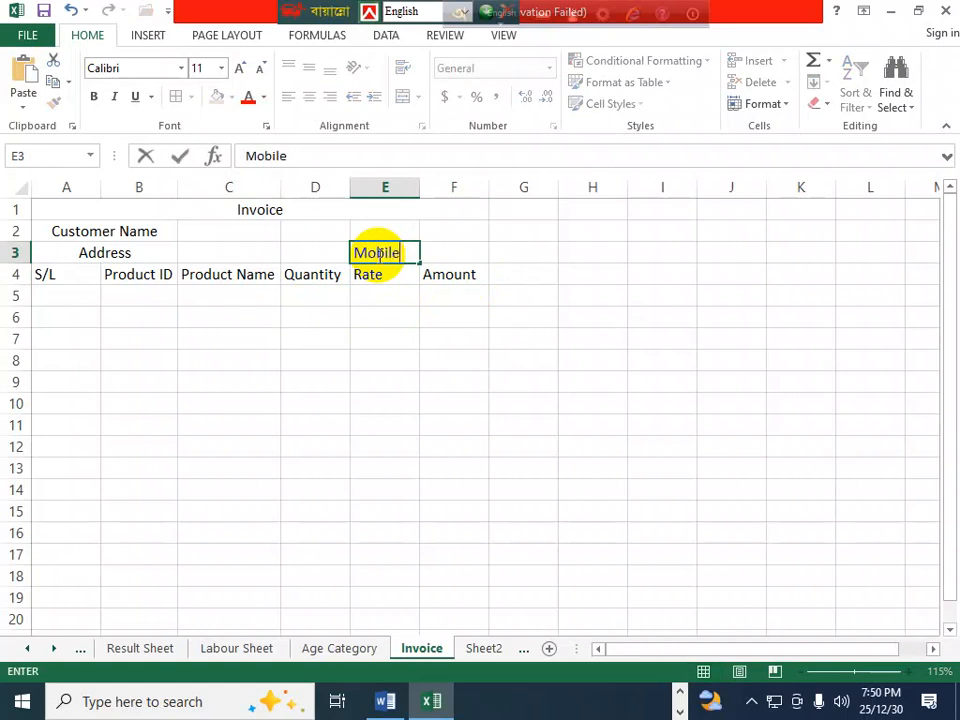
pyautogui.click(386, 231)
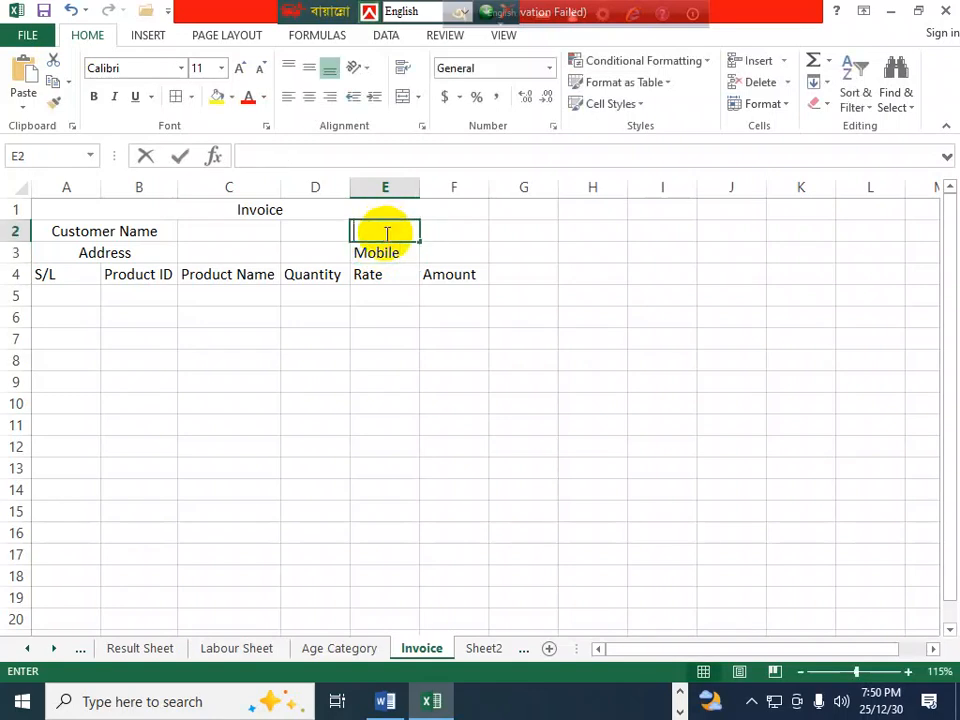
pyautogui.write('Date')
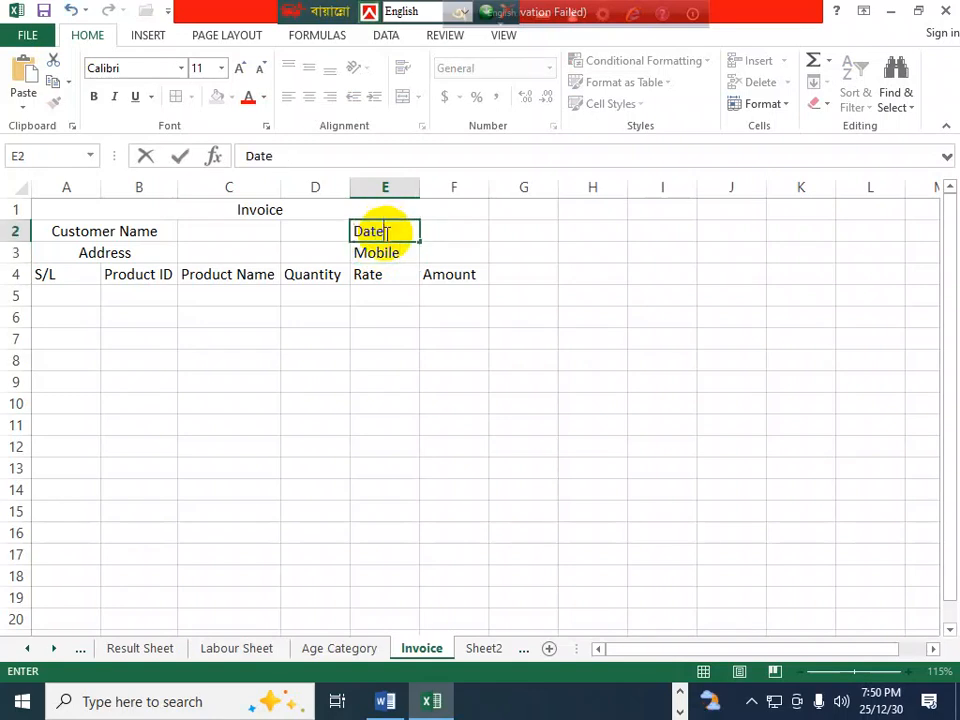
pyautogui.click(439, 251)
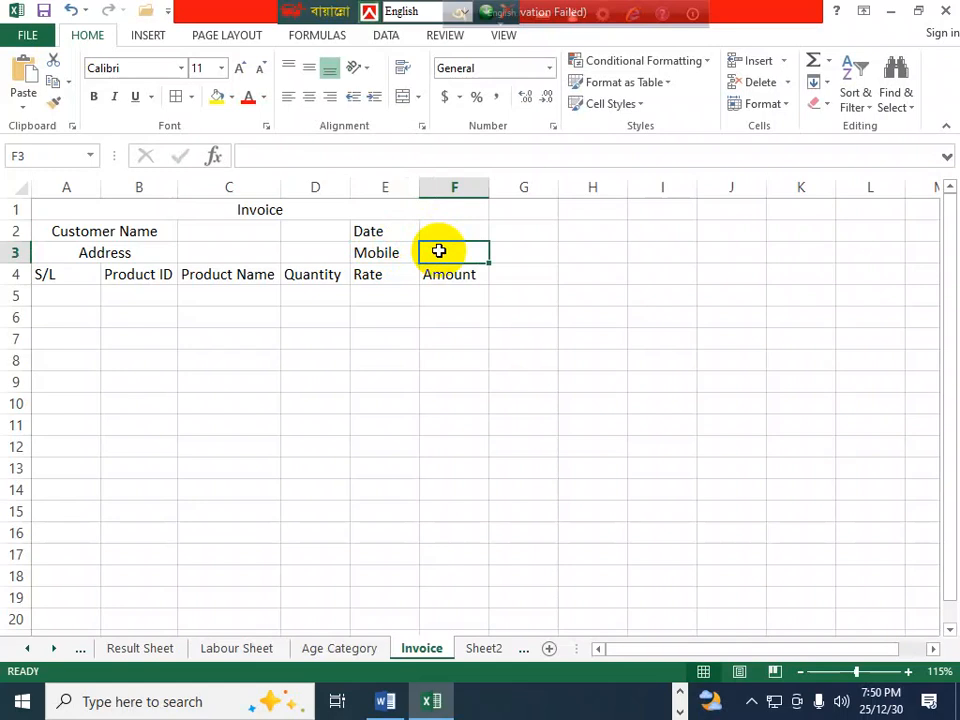
pyautogui.click(52, 294)
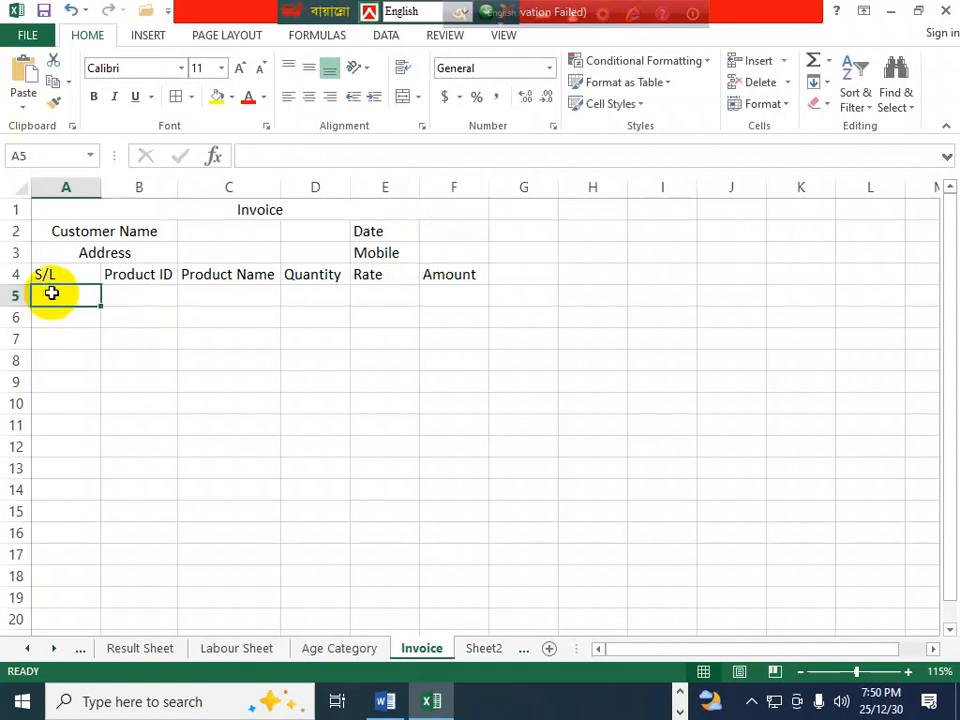
# - Format A5 as Text, enter 01, and fill serial numbers 01 to 10 down to A14
pyautogui.click(549, 68)
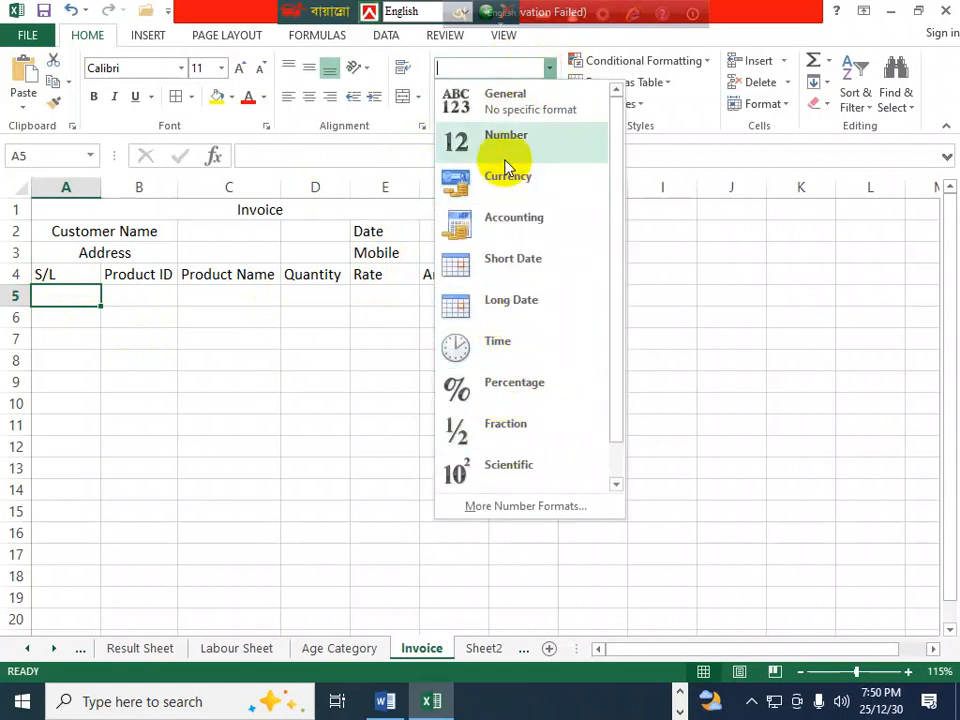
pyautogui.scroll(-1, 523, 476)
pyautogui.click(521, 477)
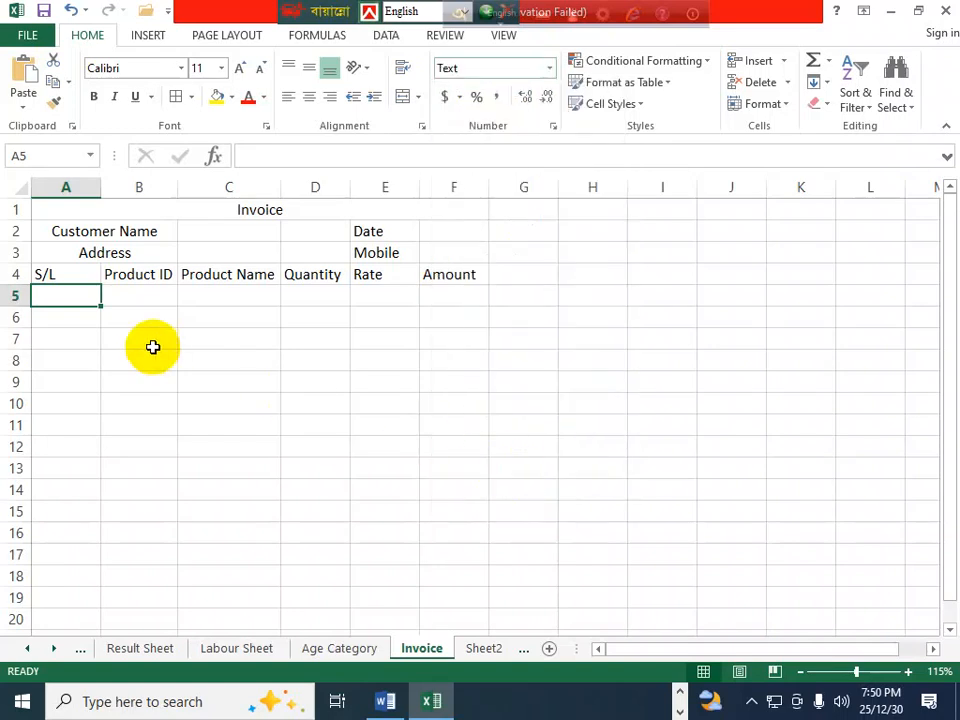
pyautogui.write('01')
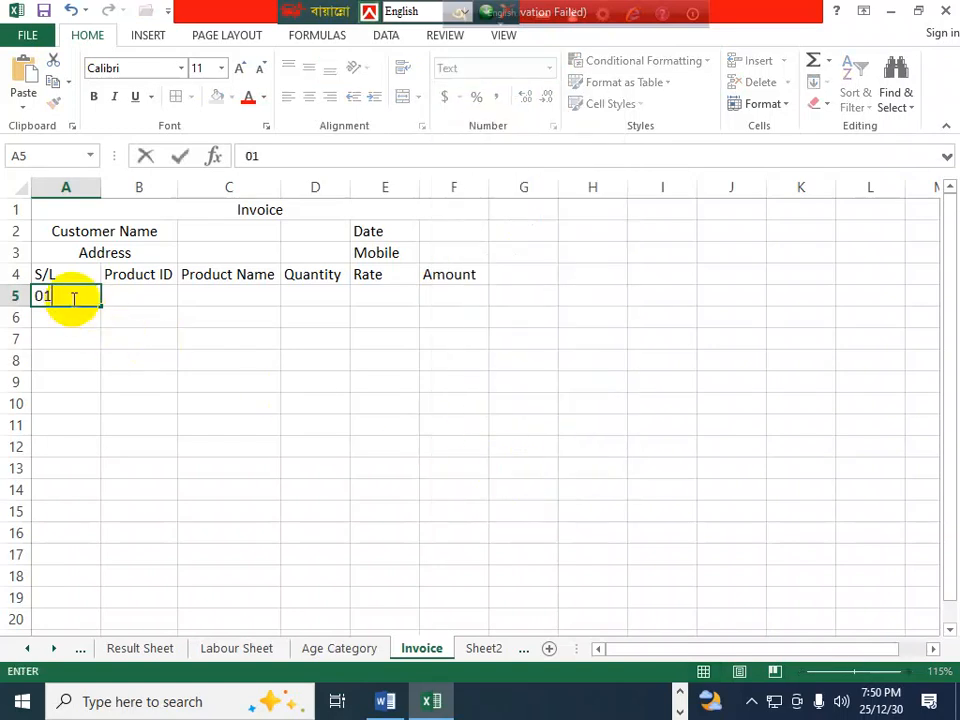
pyautogui.click(59, 357)
pyautogui.click(71, 296)
pyautogui.moveTo(100, 307); pyautogui.dragTo(118, 490)
pyautogui.click(198, 400)
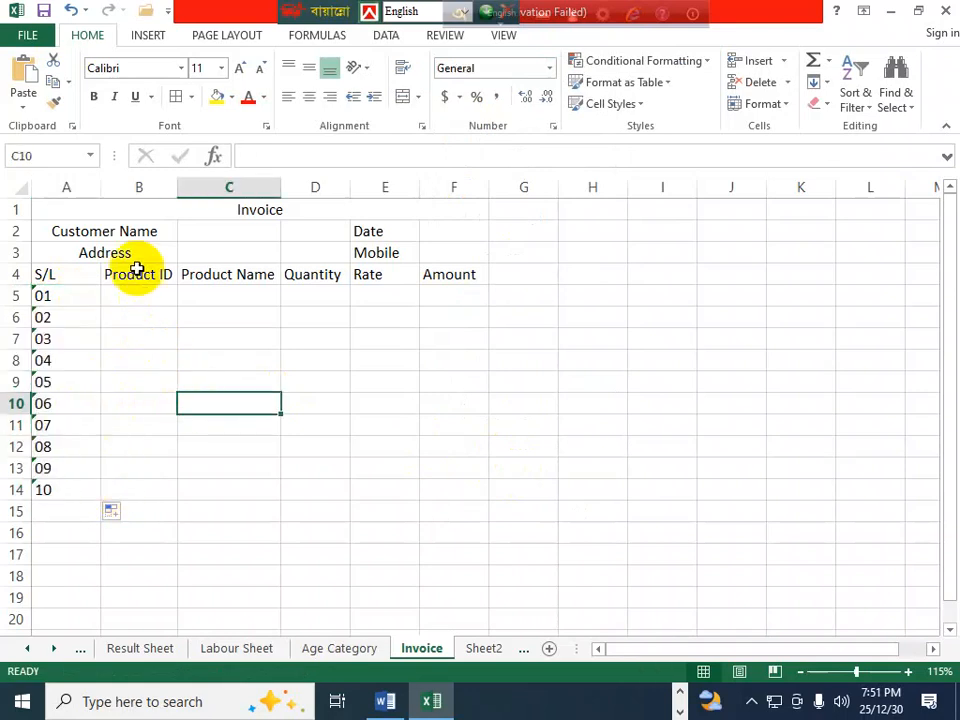
# - Apply All Borders to the invoice area A2:F14
pyautogui.moveTo(66, 234); pyautogui.dragTo(484, 489)
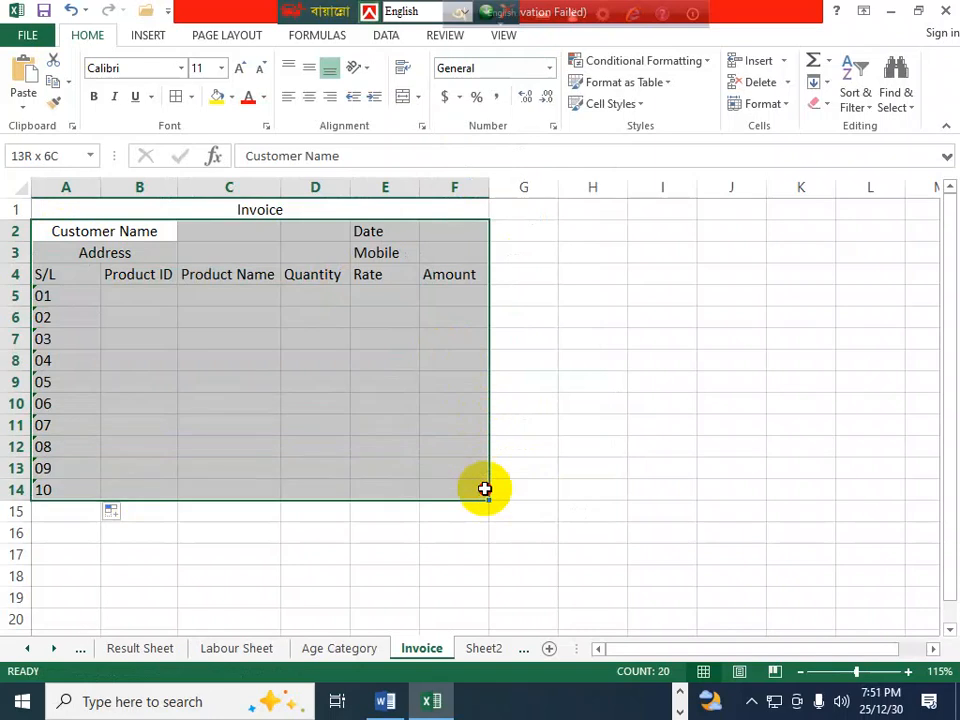
pyautogui.click(178, 97)
pyautogui.click(230, 360)
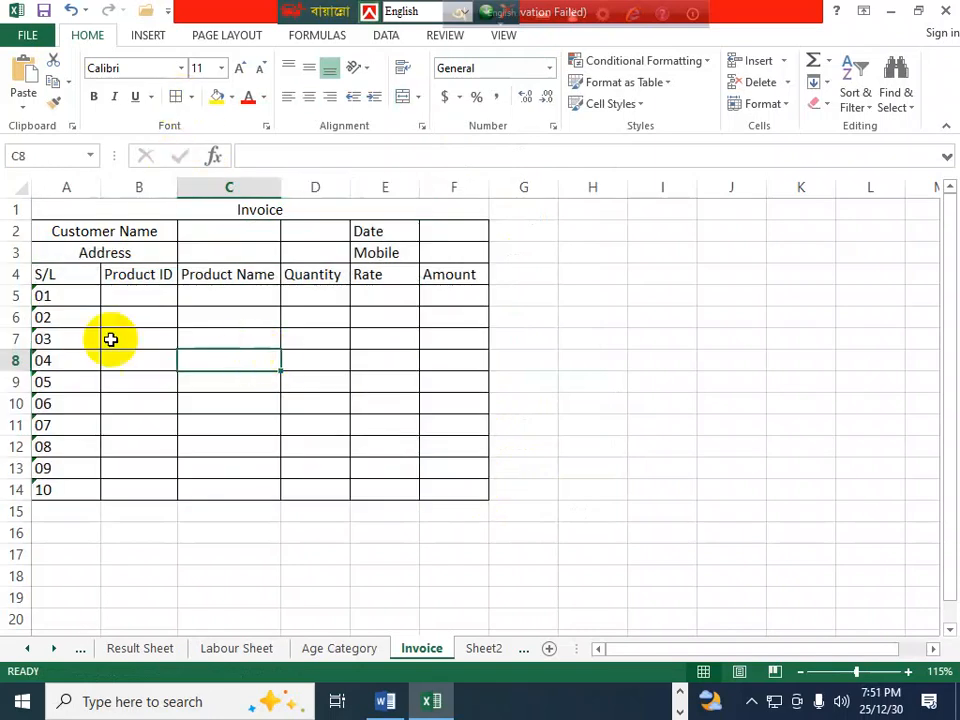
pyautogui.click(142, 291)
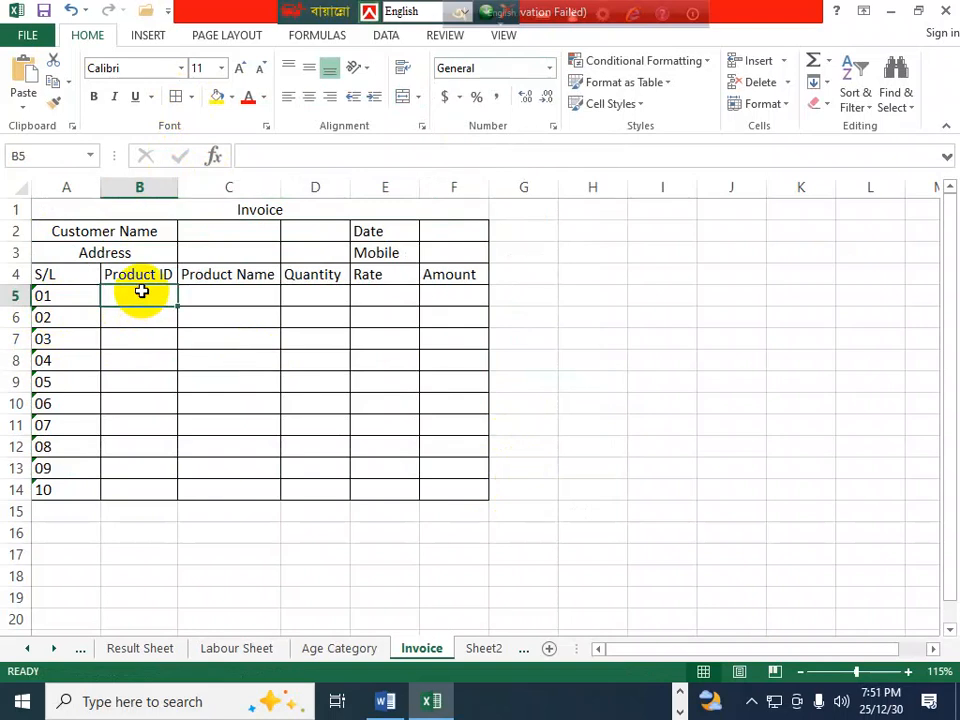
# - Enter RICT01 in B5 and fill product IDs through RICT05 in B9
pyautogui.write('R')
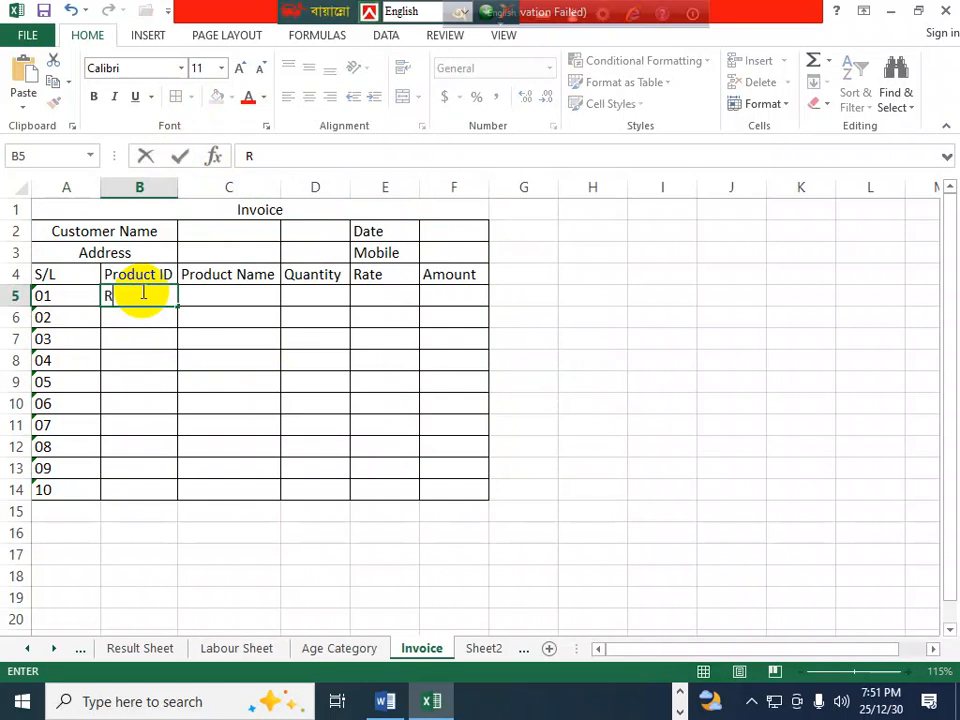
pyautogui.write('ICT01')
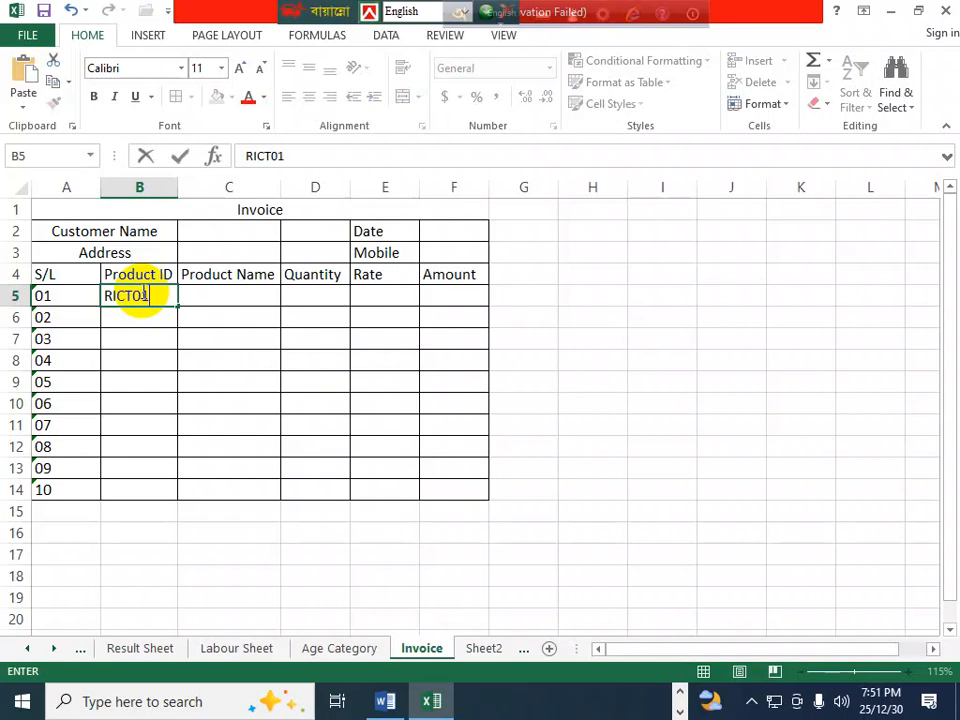
pyautogui.click(146, 332)
pyautogui.click(133, 300)
pyautogui.moveTo(177, 306); pyautogui.dragTo(170, 392)
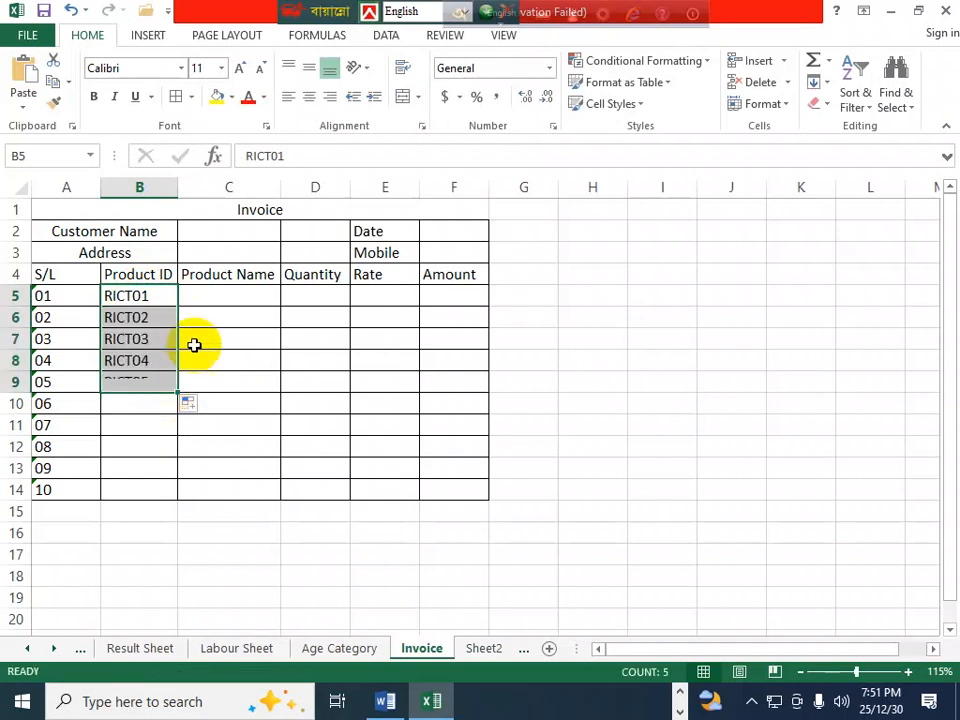
# - Enter product names Monitor, Mous, Keyboard, Printer and Speaker in C5:C9
pyautogui.click(226, 294)
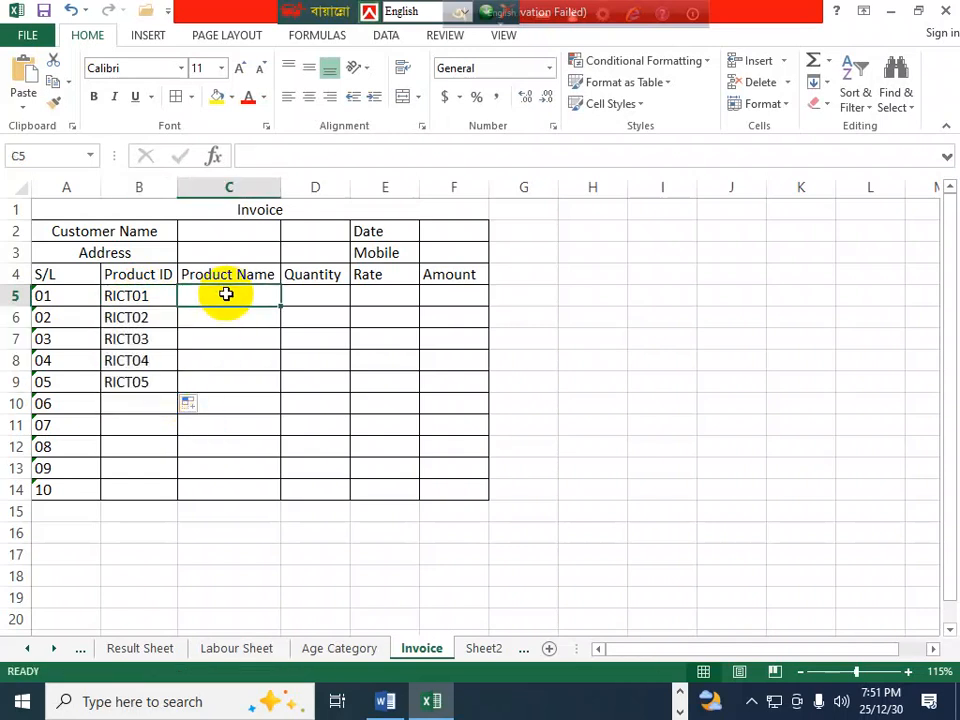
pyautogui.write('Mo')
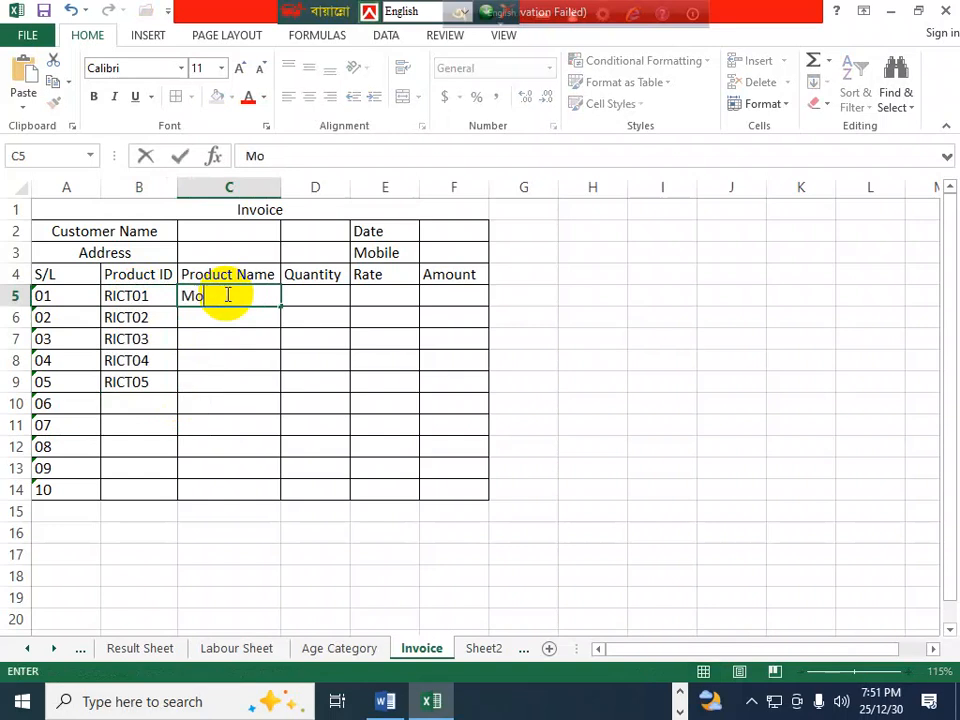
pyautogui.write('nitor')
pyautogui.press('Return')
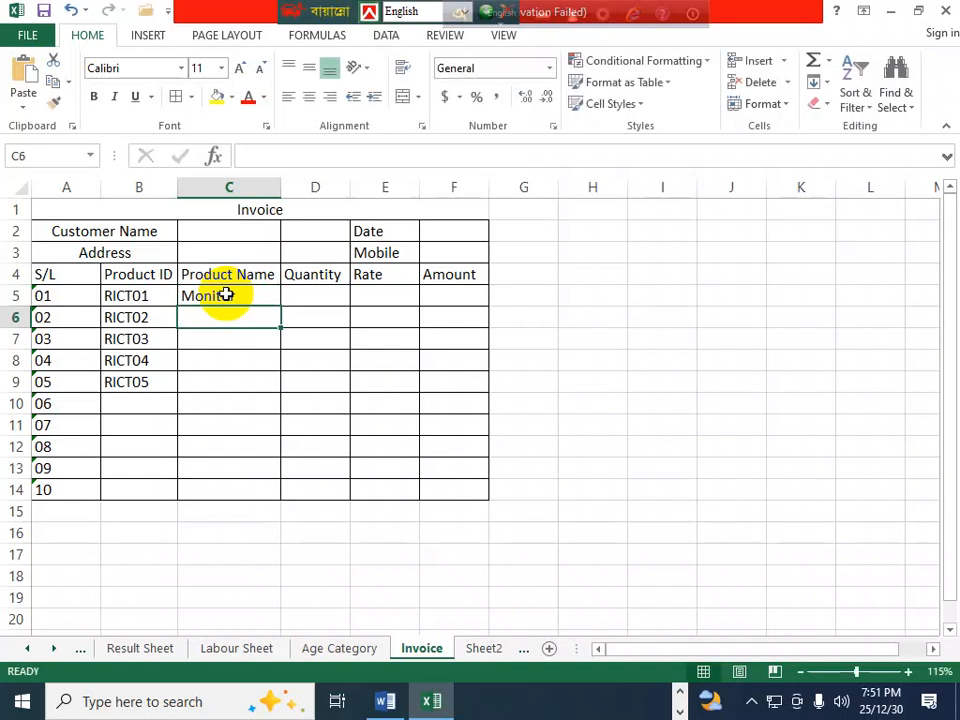
pyautogui.write('Mous')
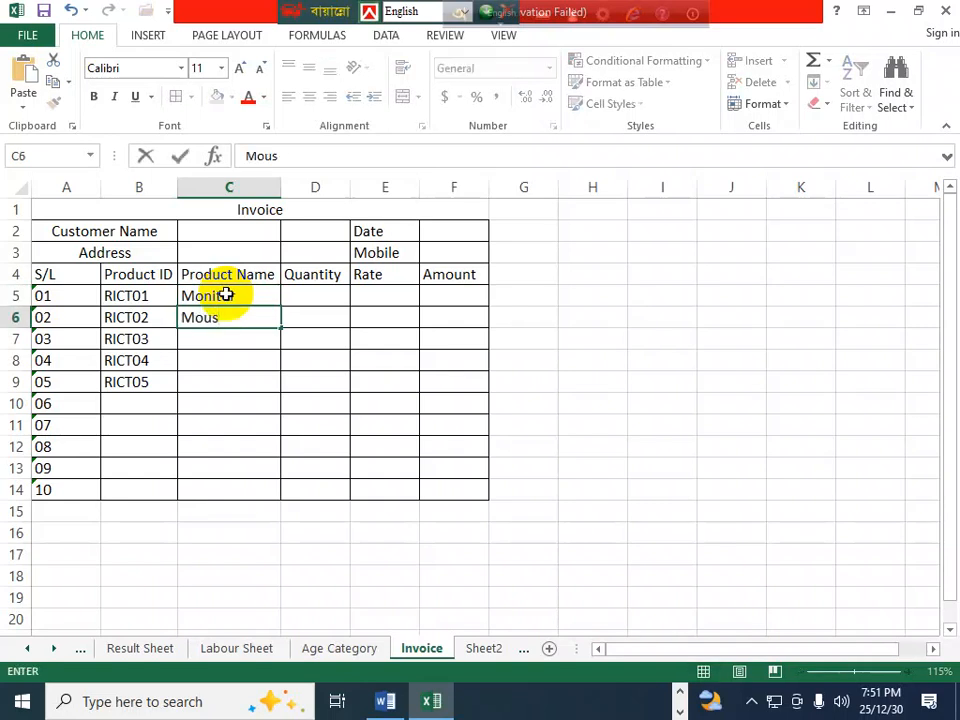
pyautogui.press('Return')
pyautogui.write('Key')
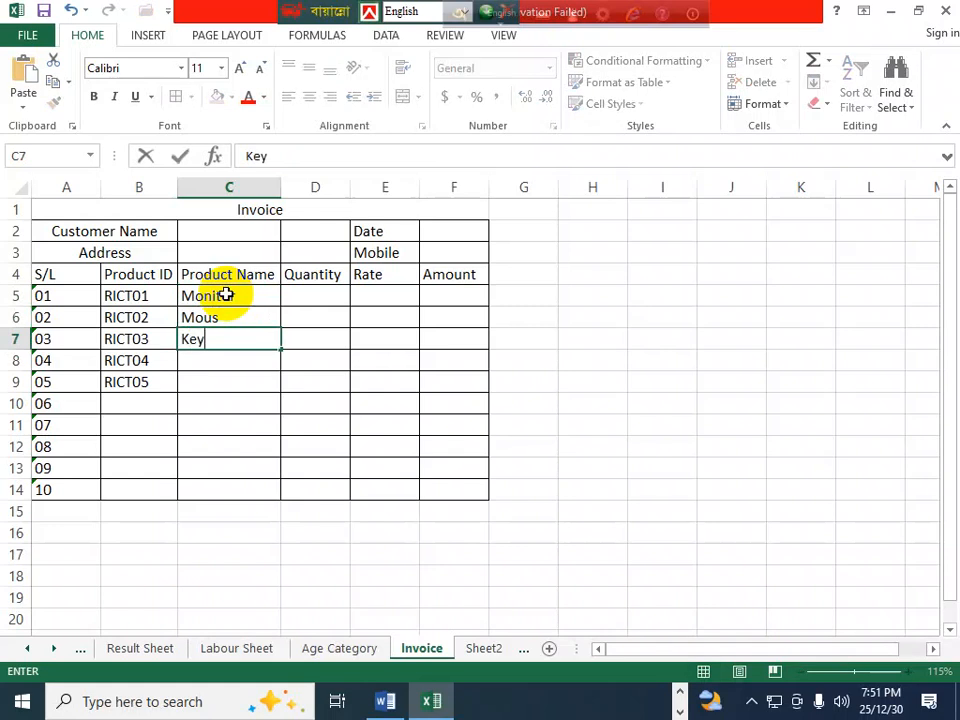
pyautogui.write('board')
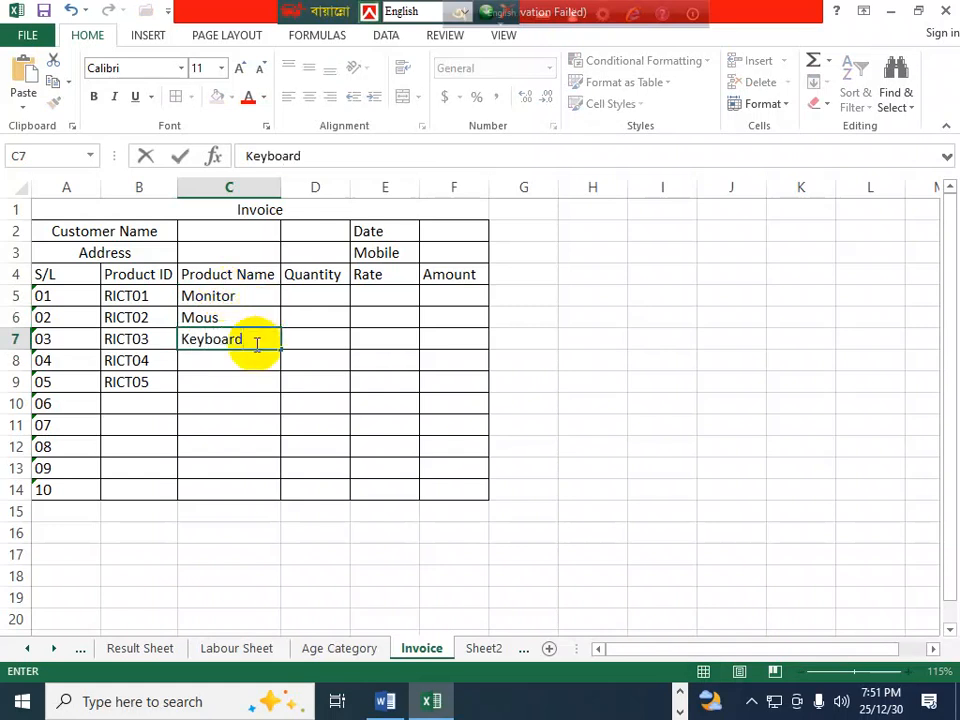
pyautogui.press('Return')
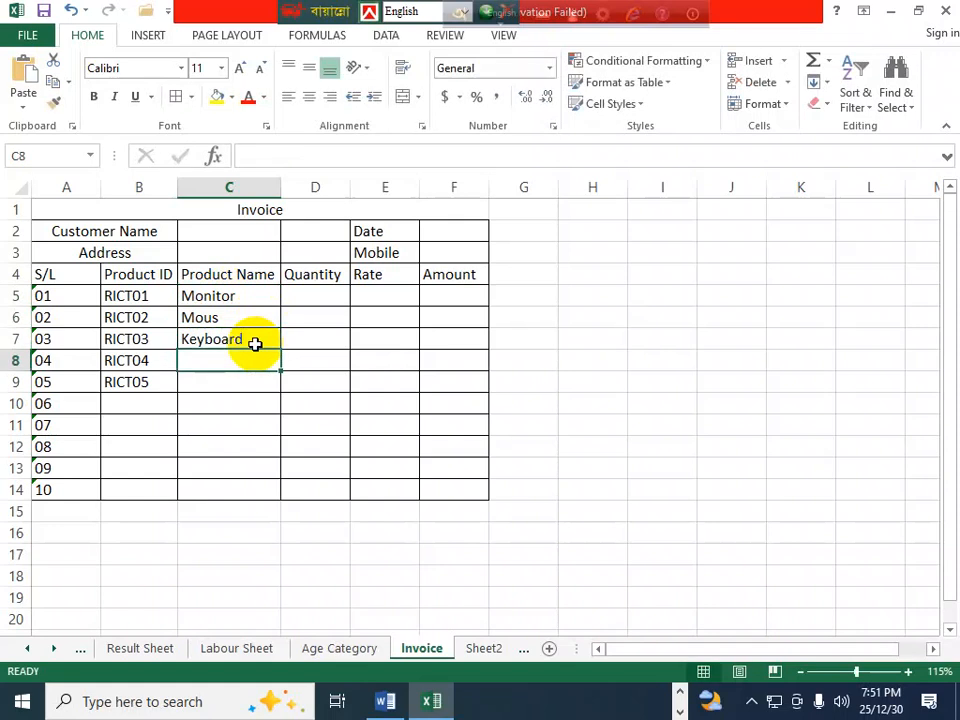
pyautogui.write('Printer')
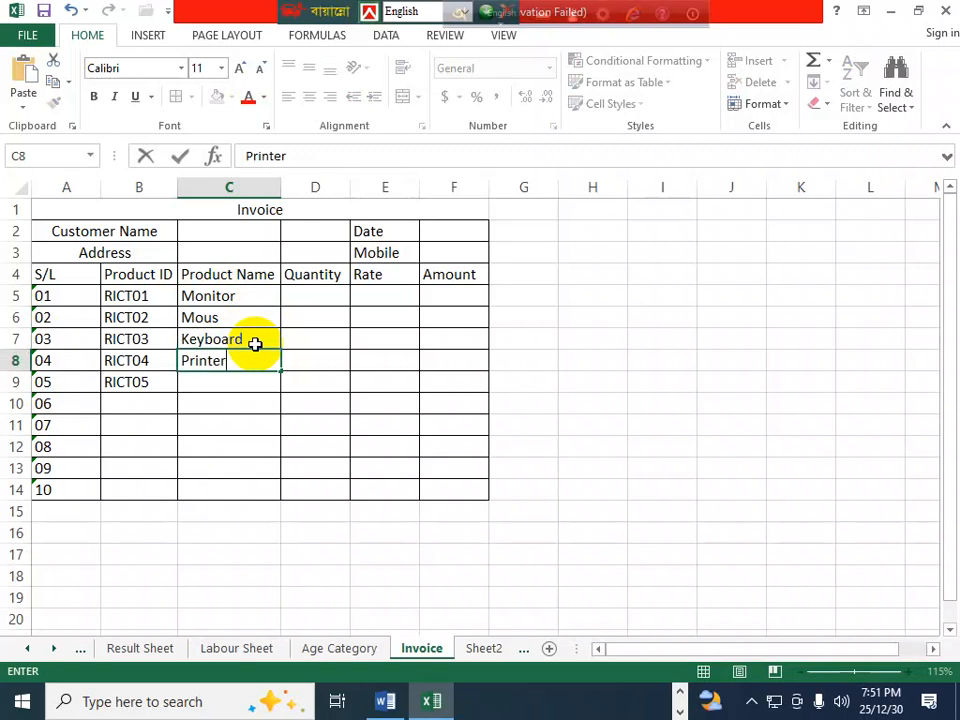
pyautogui.press('Return')
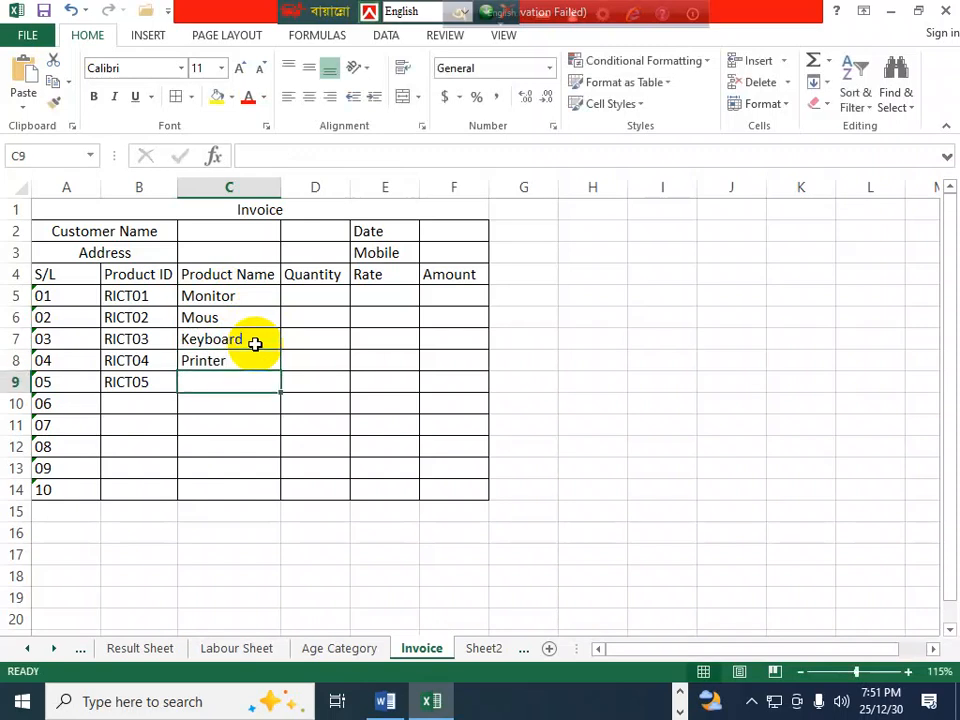
pyautogui.write('Speaker')
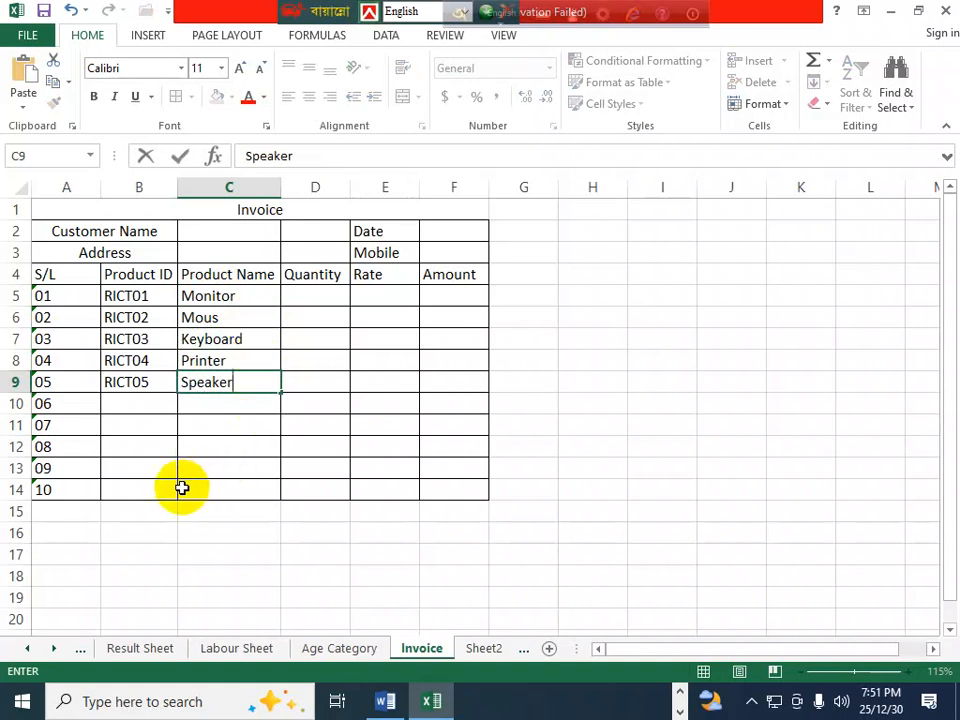
pyautogui.click(318, 294)
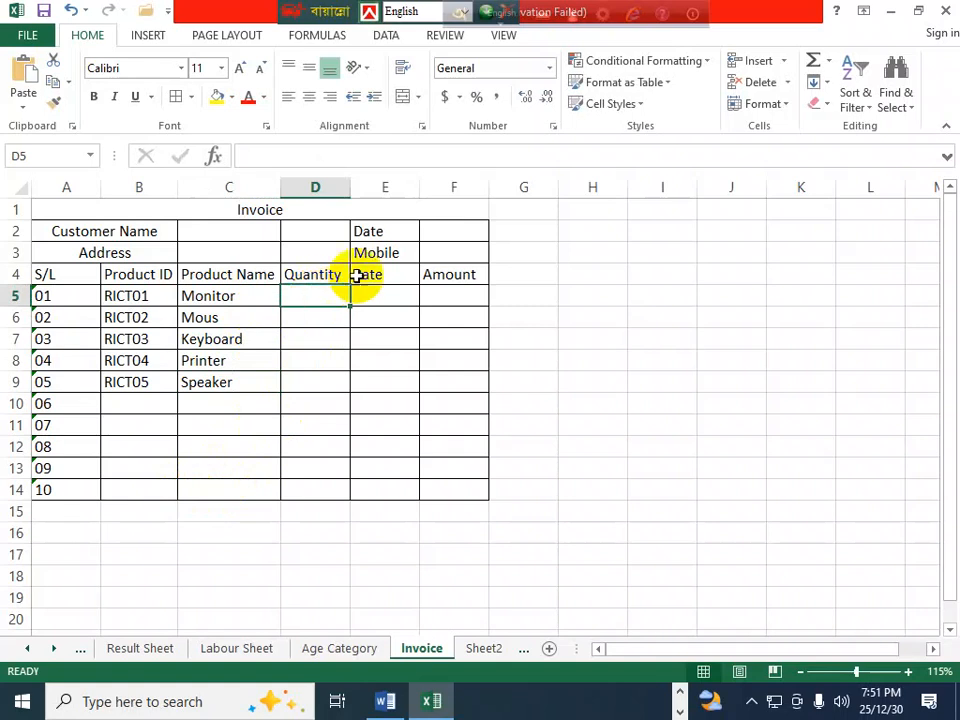
# - Format F3 as Text, enter the customer's mobile number with its leading zero, and autofit column F
pyautogui.click(440, 251)
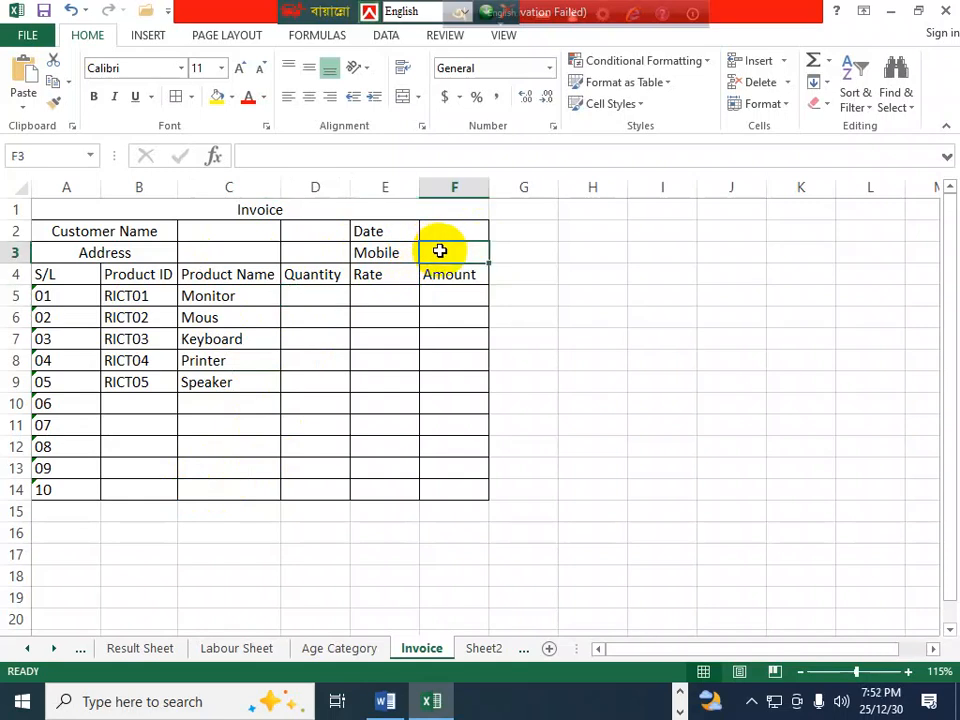
pyautogui.click(549, 68)
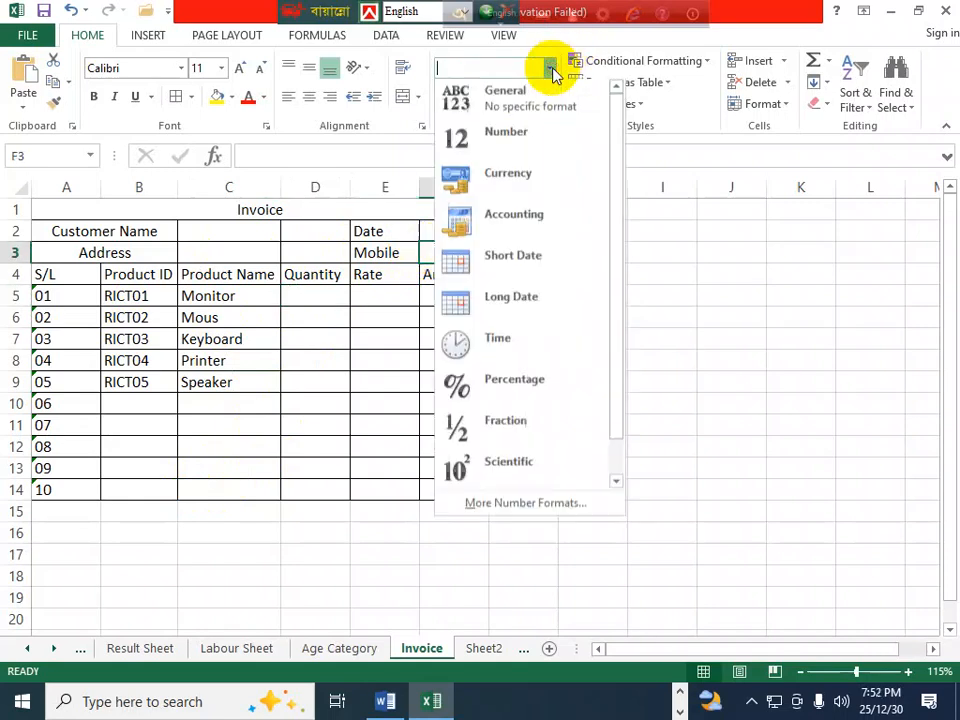
pyautogui.scroll(-1, 520, 480)
pyautogui.click(510, 472)
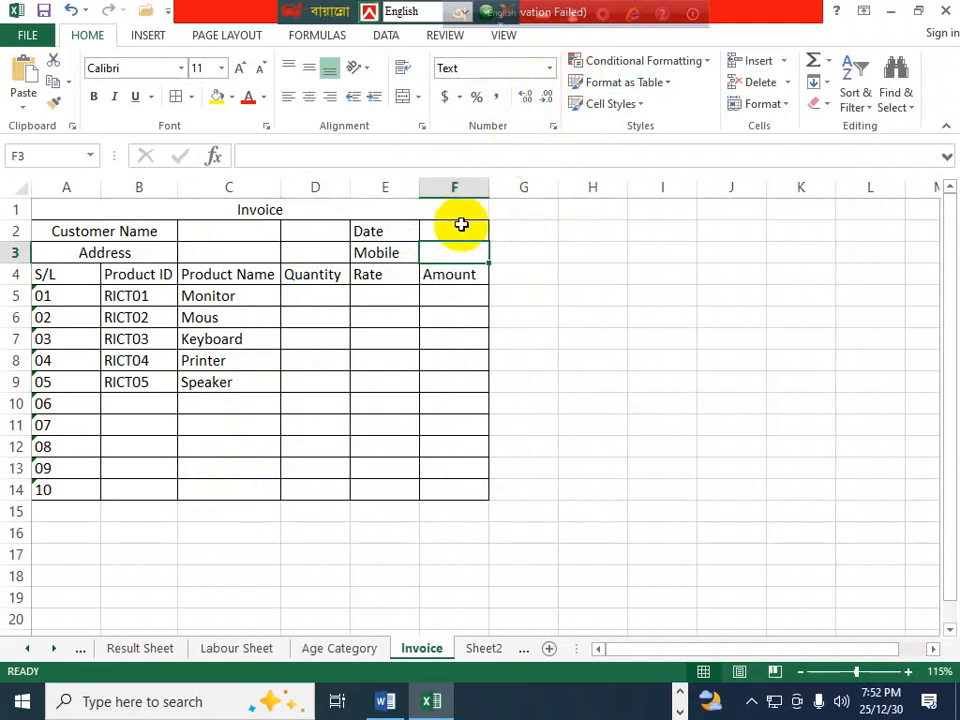
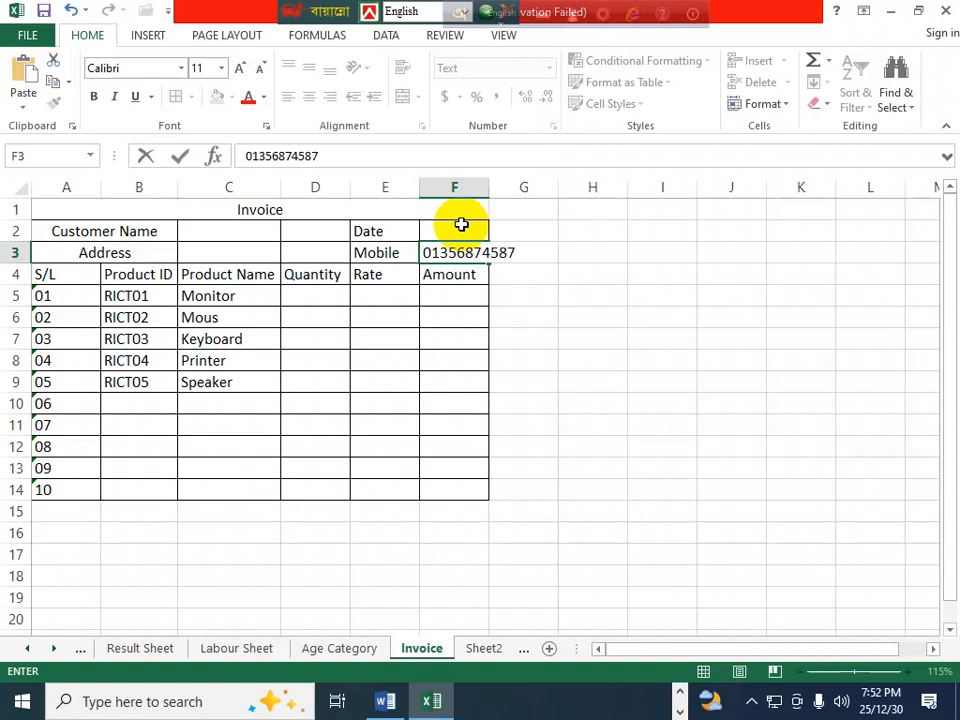
pyautogui.click(455, 358)
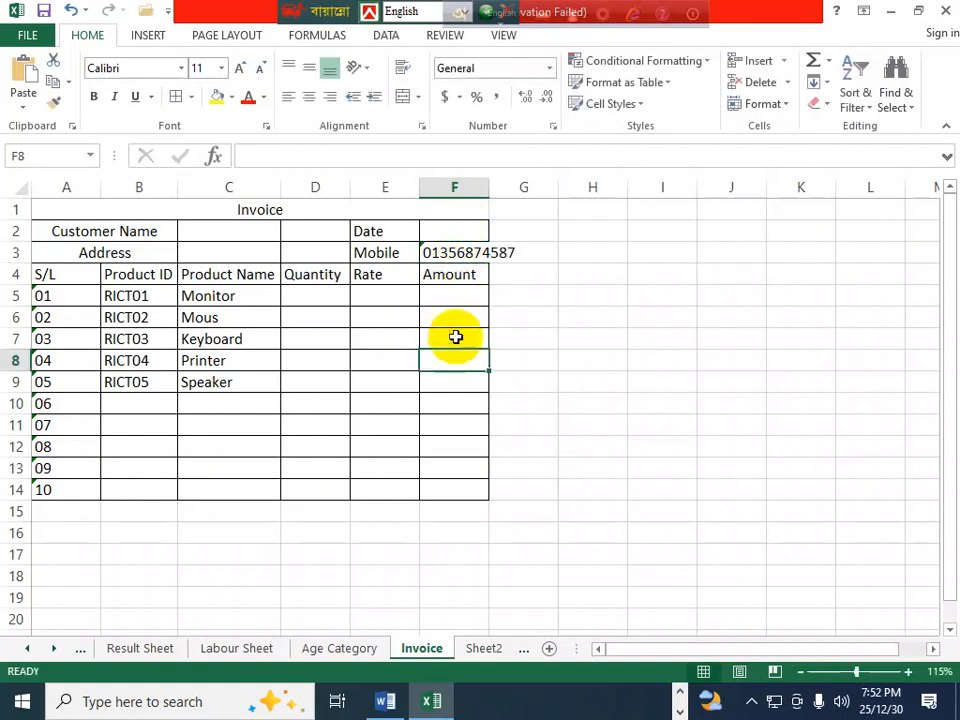
pyautogui.doubleClick(486, 187)
pyautogui.click(266, 347)
# - Apply the custom number format #"PCS" to the Quantity cell via More Number Formats
pyautogui.click(314, 302)
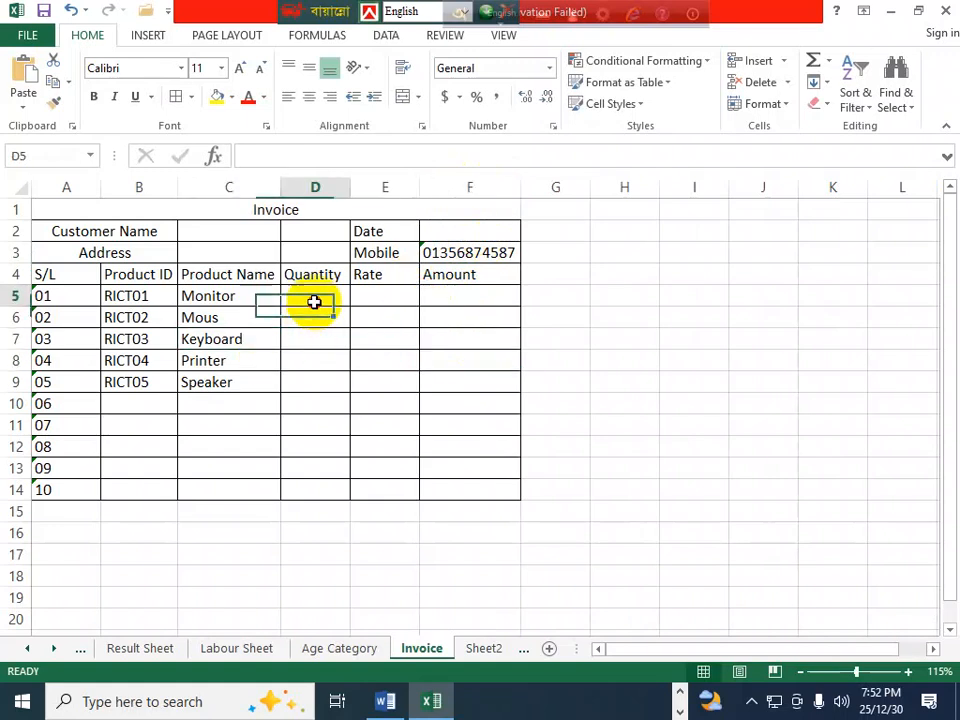
pyautogui.click(315, 363)
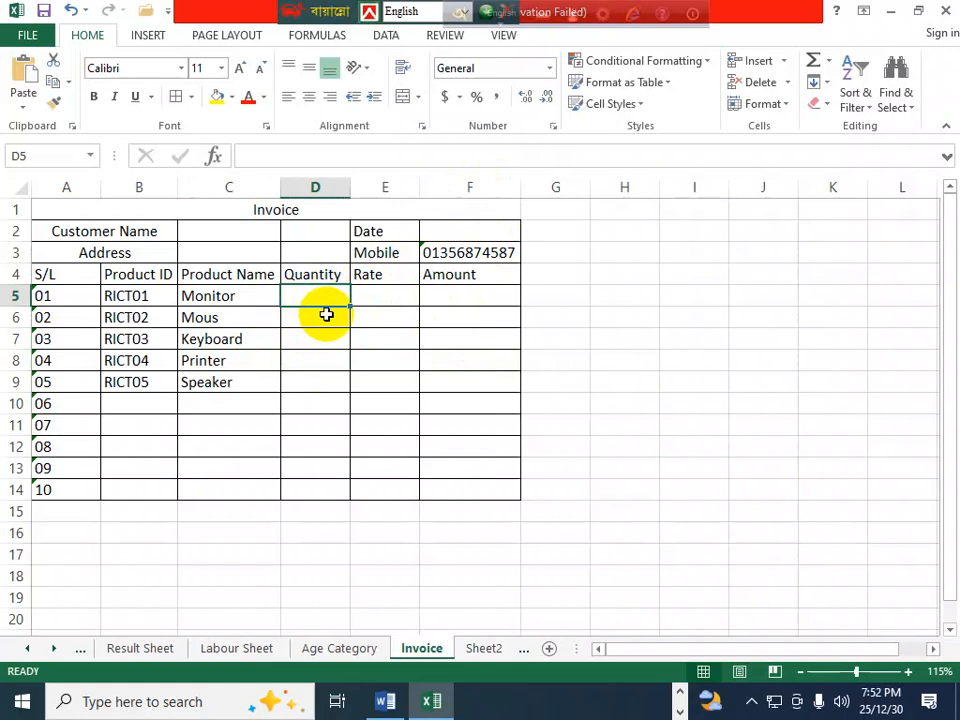
pyautogui.click(550, 70)
pyautogui.click(521, 508)
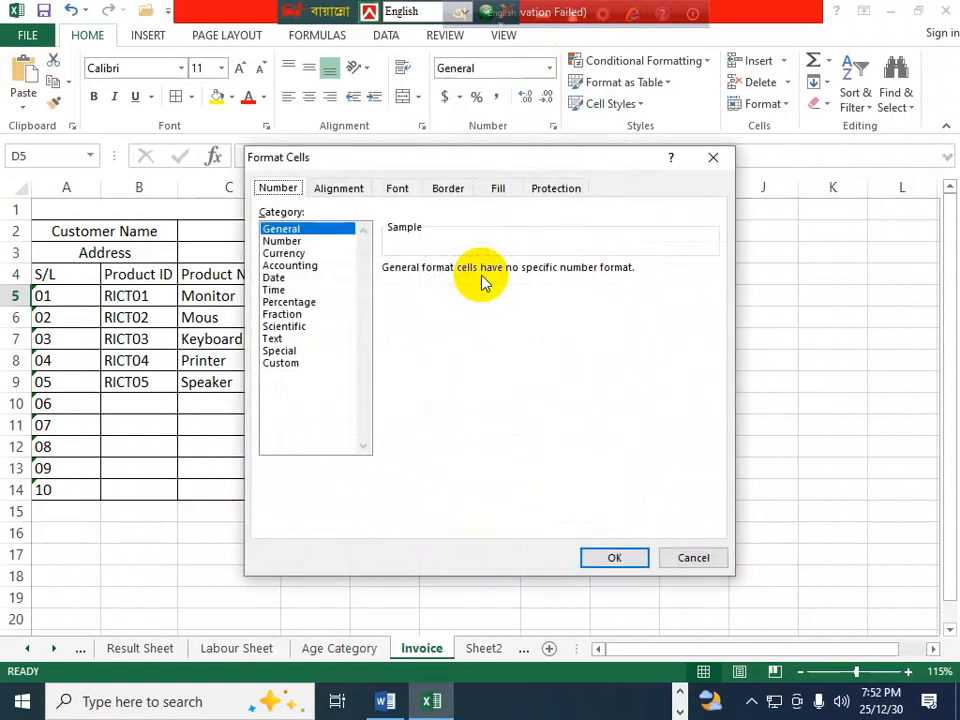
pyautogui.click(302, 363)
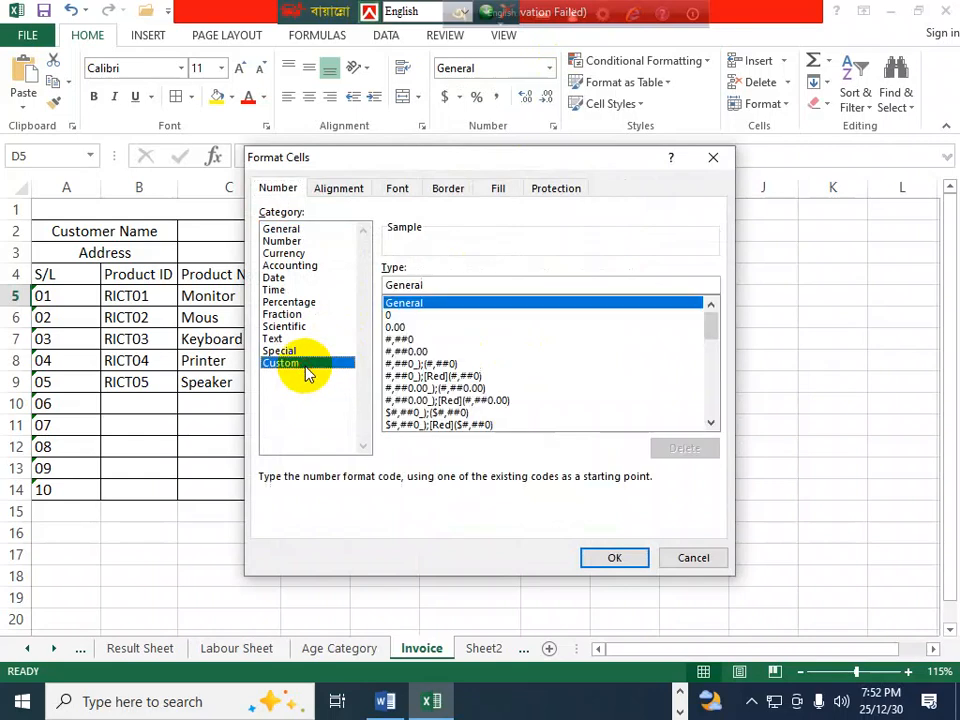
pyautogui.click(396, 314)
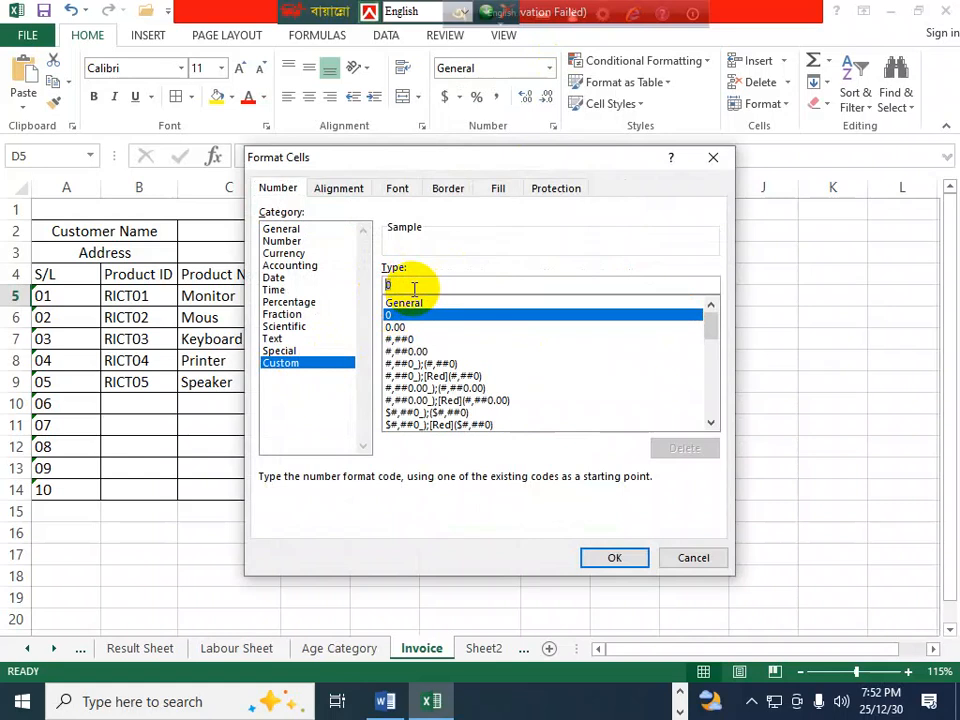
pyautogui.write('#"PC')
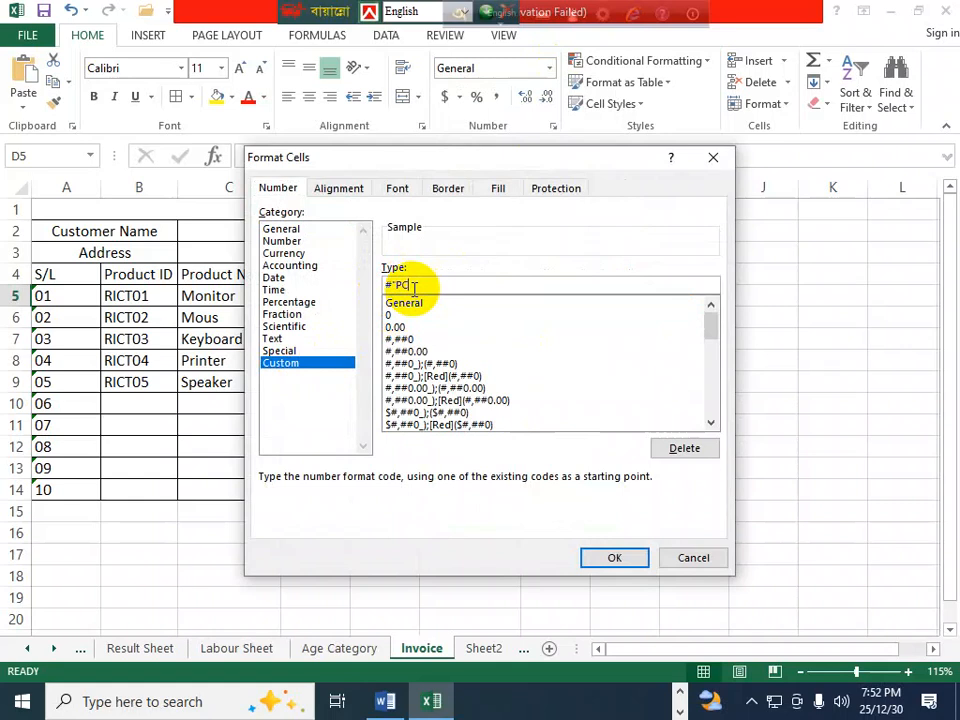
pyautogui.write('S"')
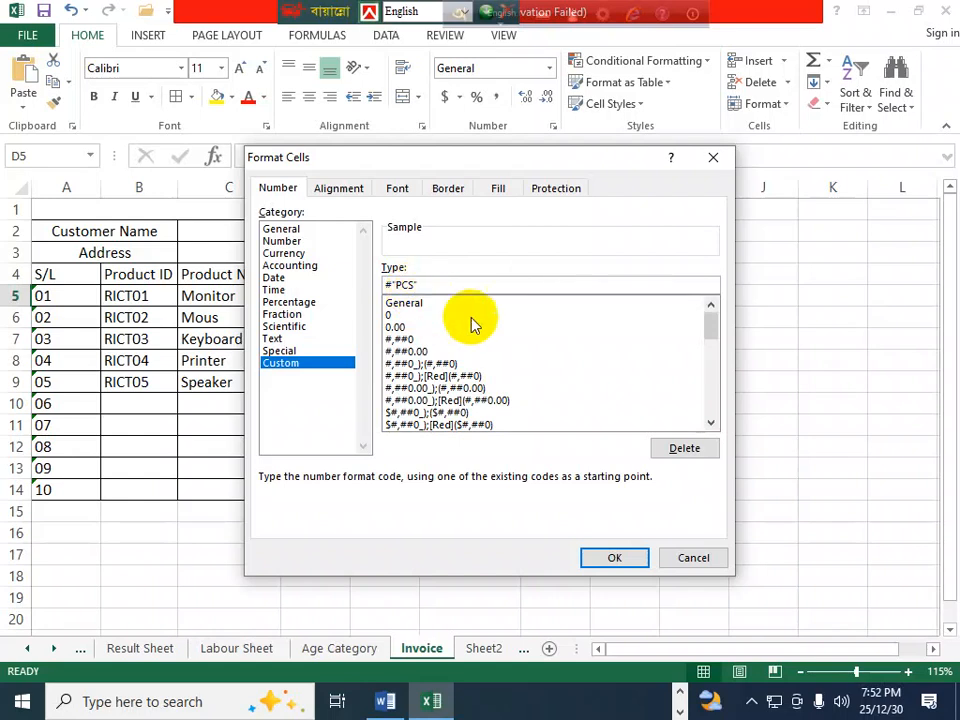
pyautogui.click(614, 558)
# - Enter 2 in D5 and fill an increasing series 2PCS to 6PCS down to D9
pyautogui.write('2')
pyautogui.click(310, 380)
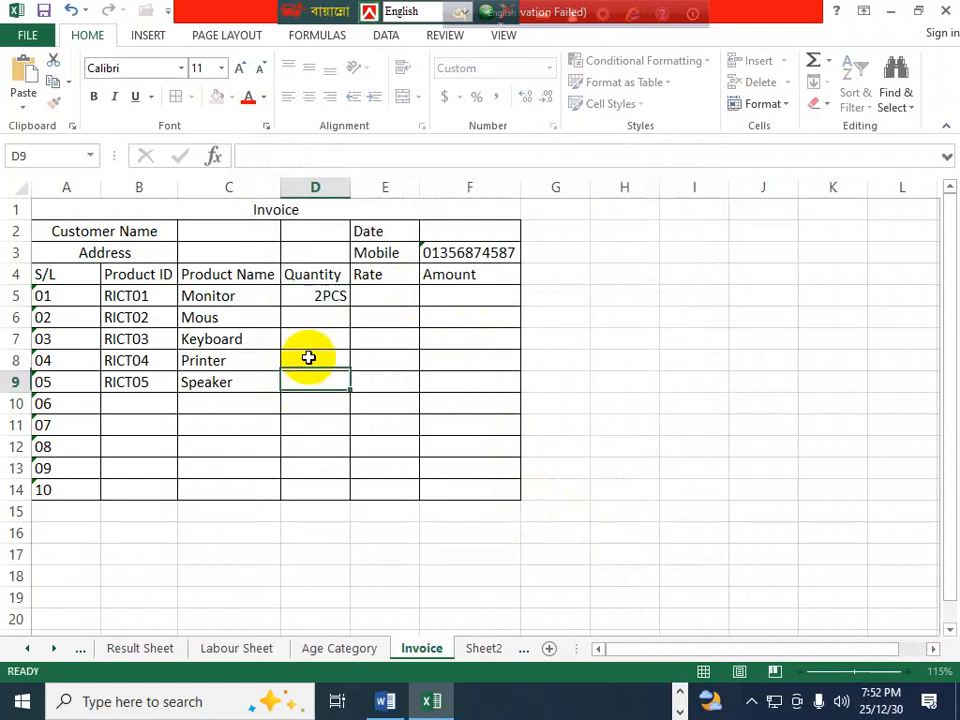
pyautogui.click(342, 298)
pyautogui.moveTo(350, 304); pyautogui.dragTo(358, 401)
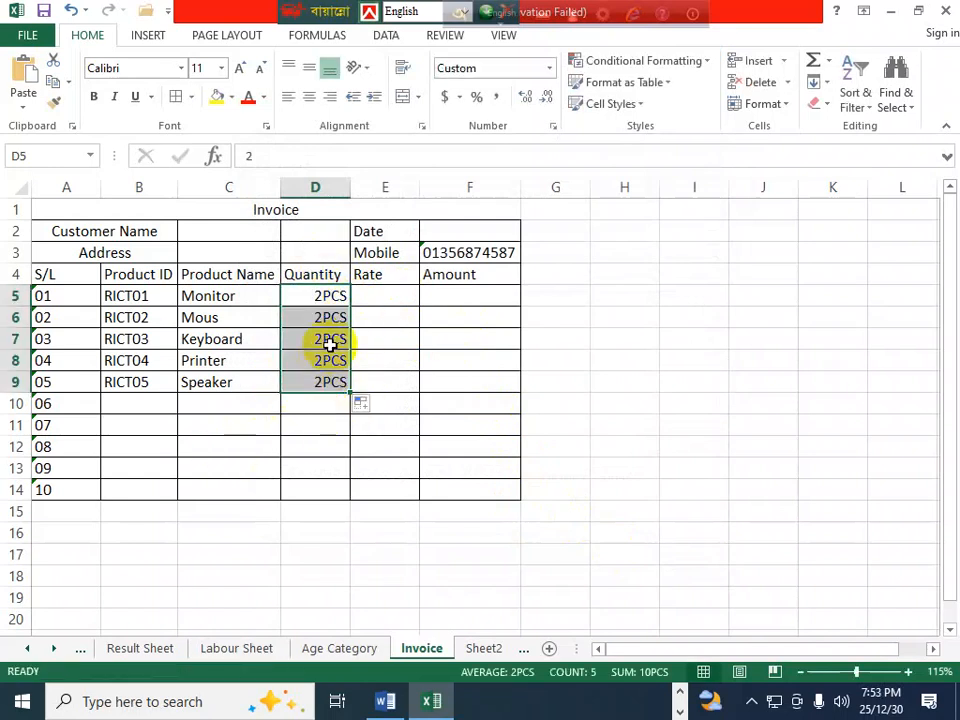
pyautogui.hotkey('ctrl', 'z')
pyautogui.moveTo(350, 305); pyautogui.dragTo(356, 392)
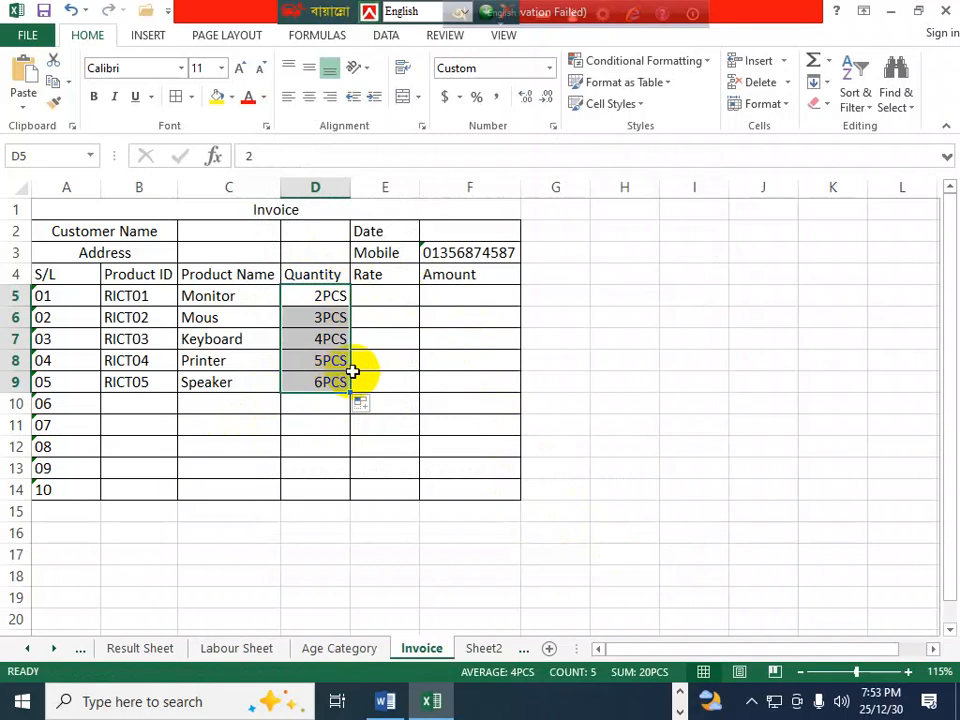
pyautogui.click(390, 297)
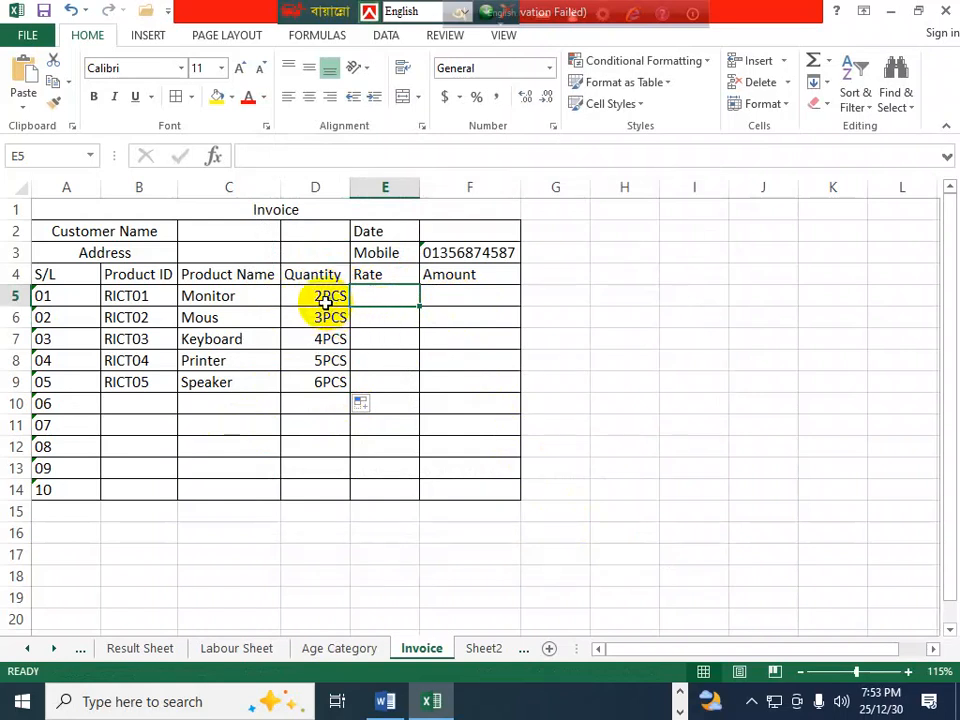
pyautogui.click(443, 297)
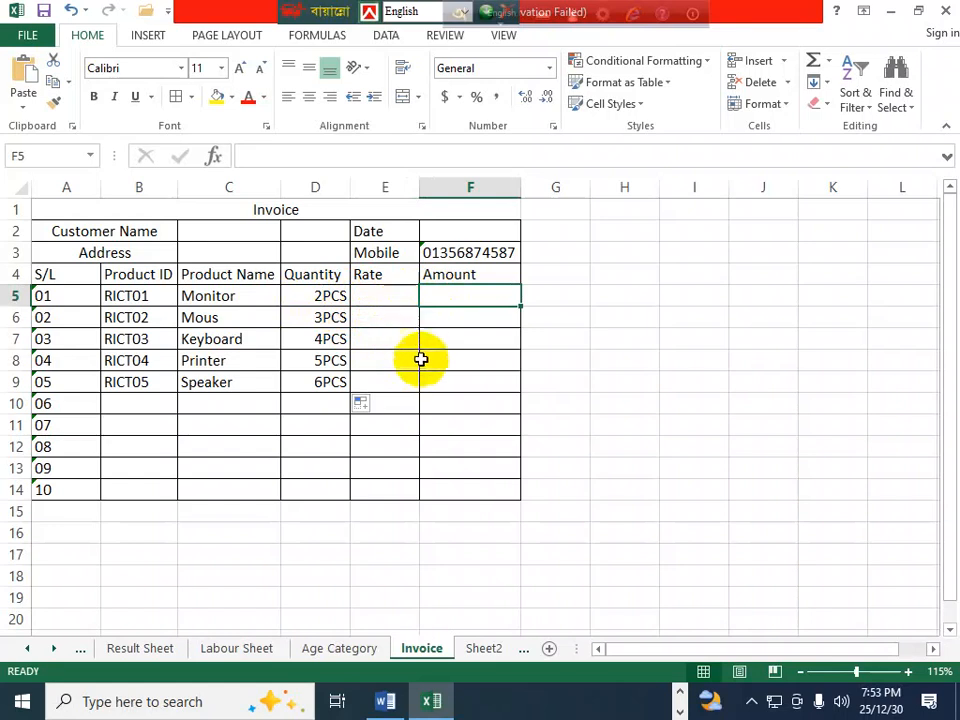
pyautogui.click(384, 295)
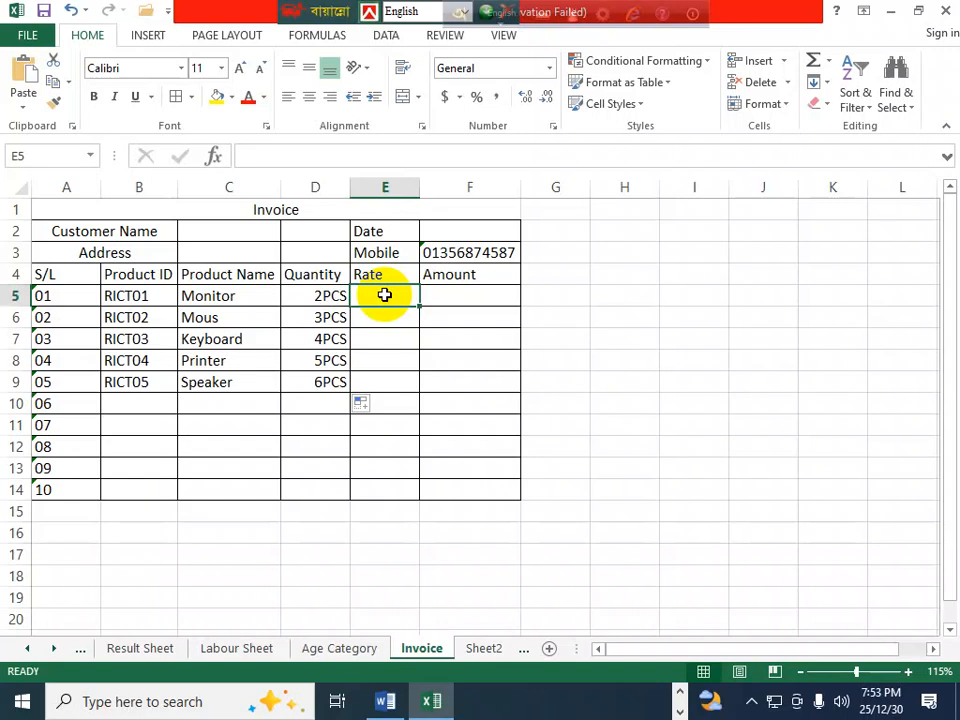
# - Enter rates 70000, 500 and 1000 for Monitor, Mous and Keyboard in E5:E7
pyautogui.write('70000')
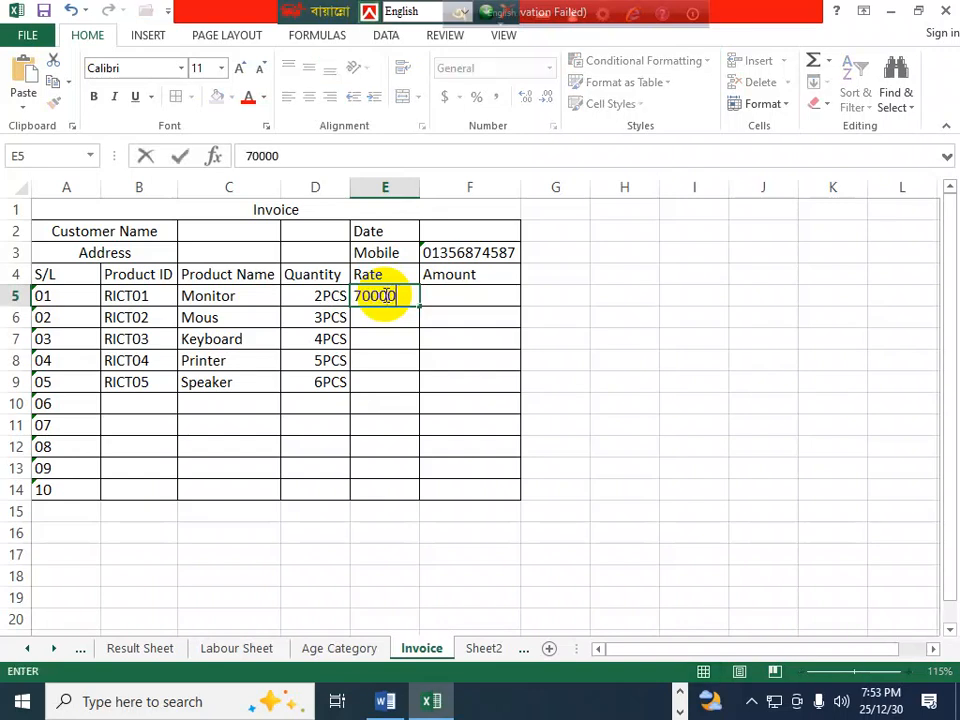
pyautogui.press('Return')
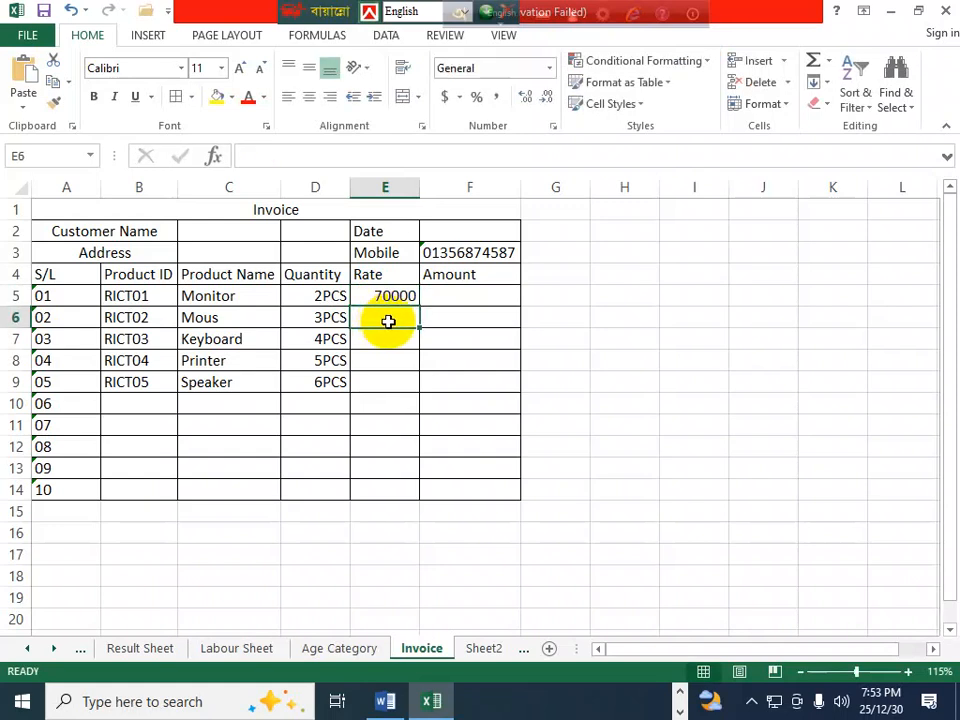
pyautogui.write('500')
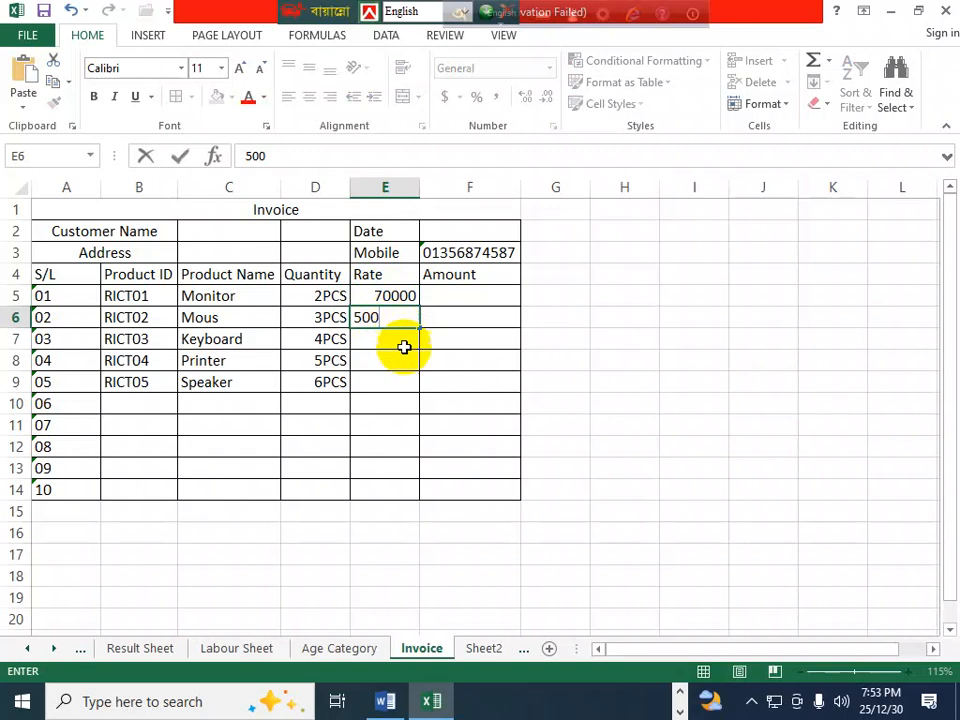
pyautogui.press('Return')
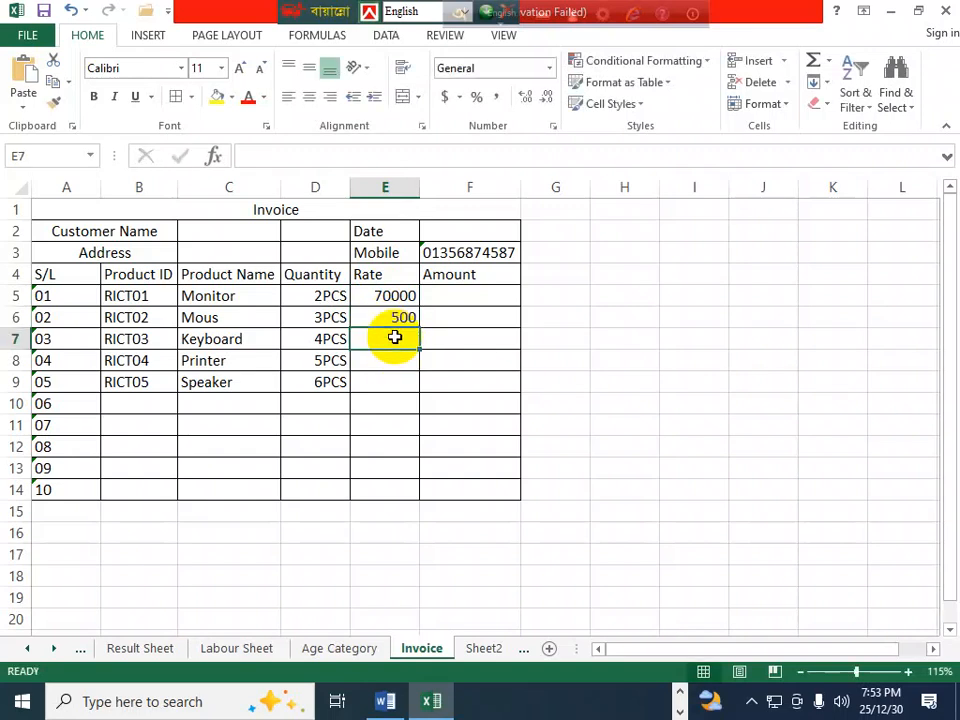
pyautogui.write('1000')
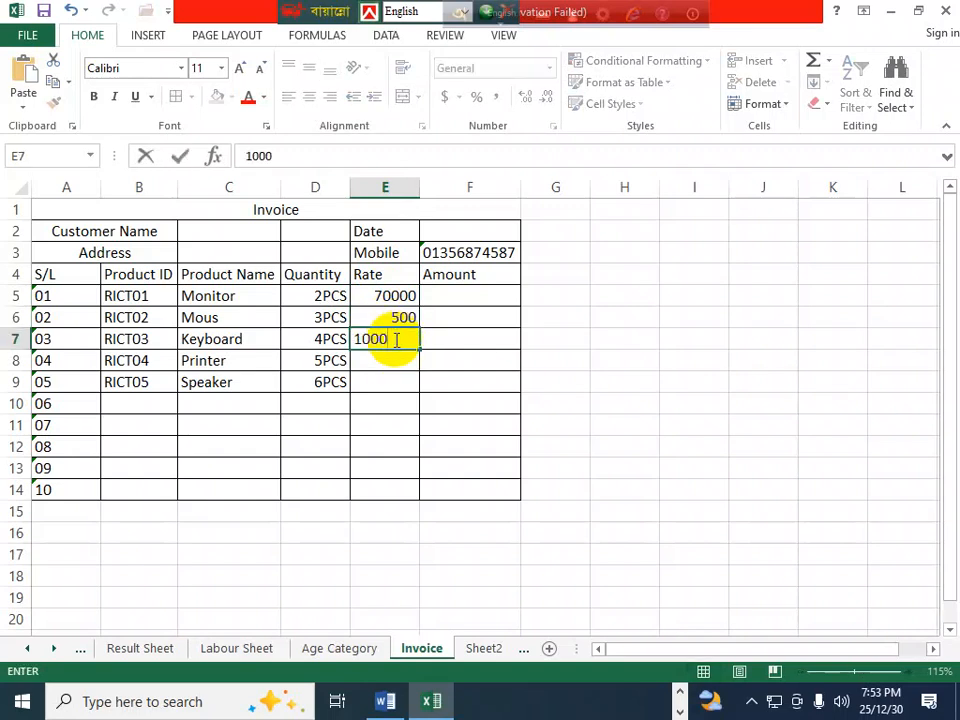
pyautogui.click(382, 357)
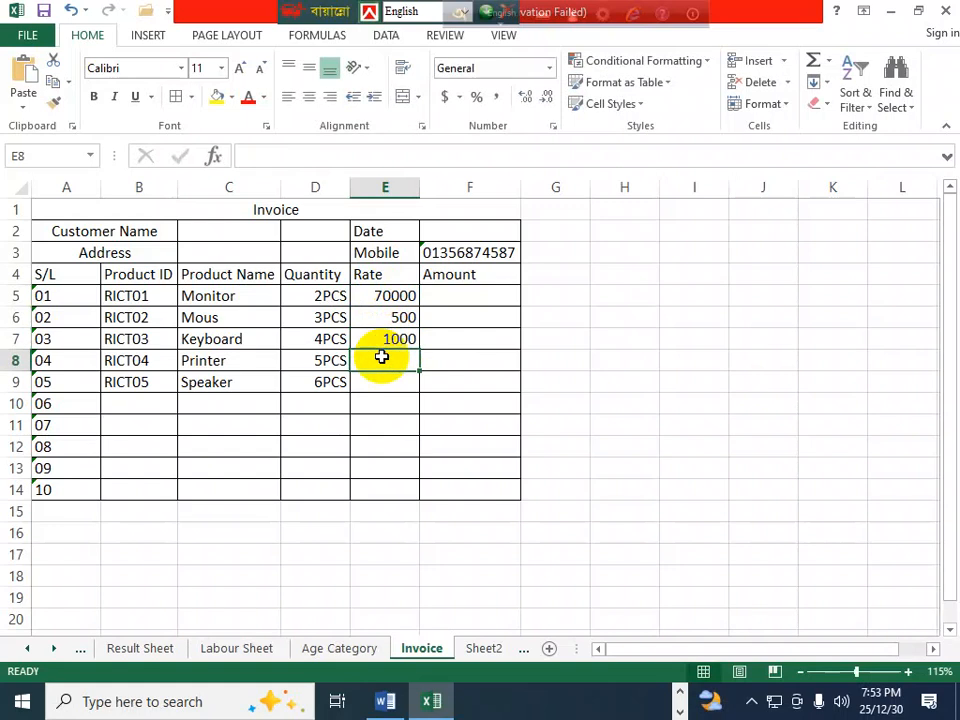
# - Enter the Printer and Speaker rates, correcting E8 to 10000 and E9 to 5000
pyautogui.write('50000')
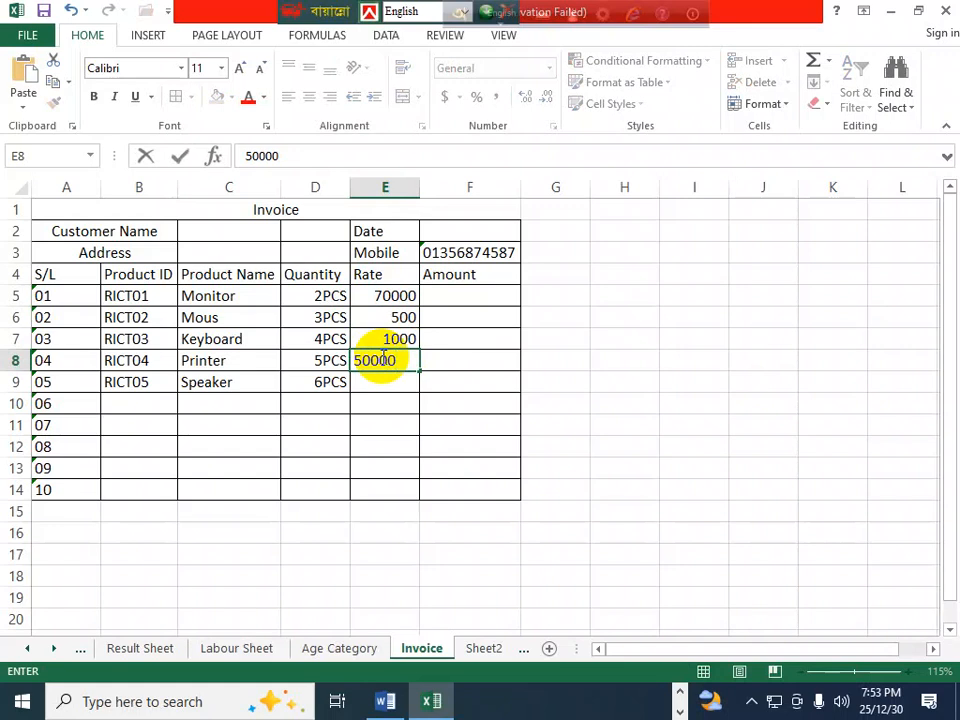
pyautogui.click(386, 382)
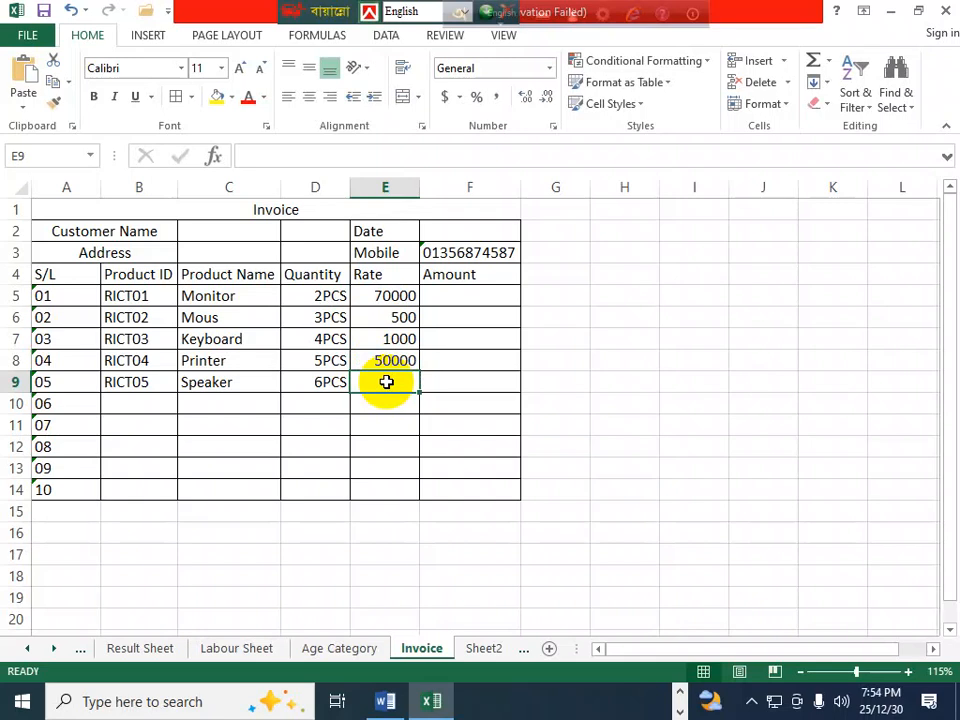
pyautogui.click(386, 362)
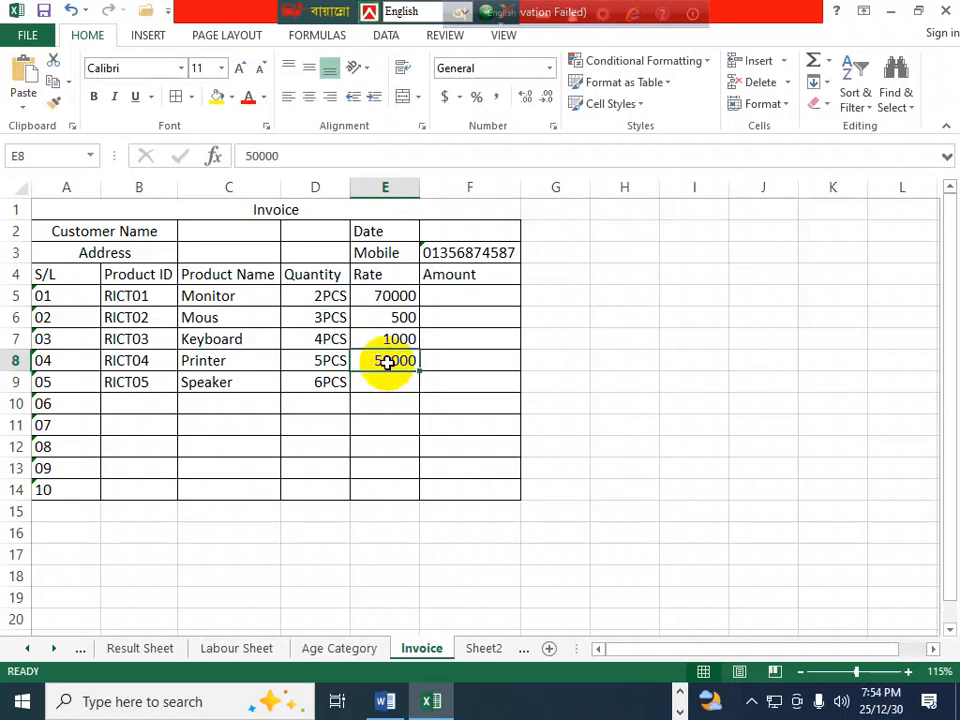
pyautogui.write('1')
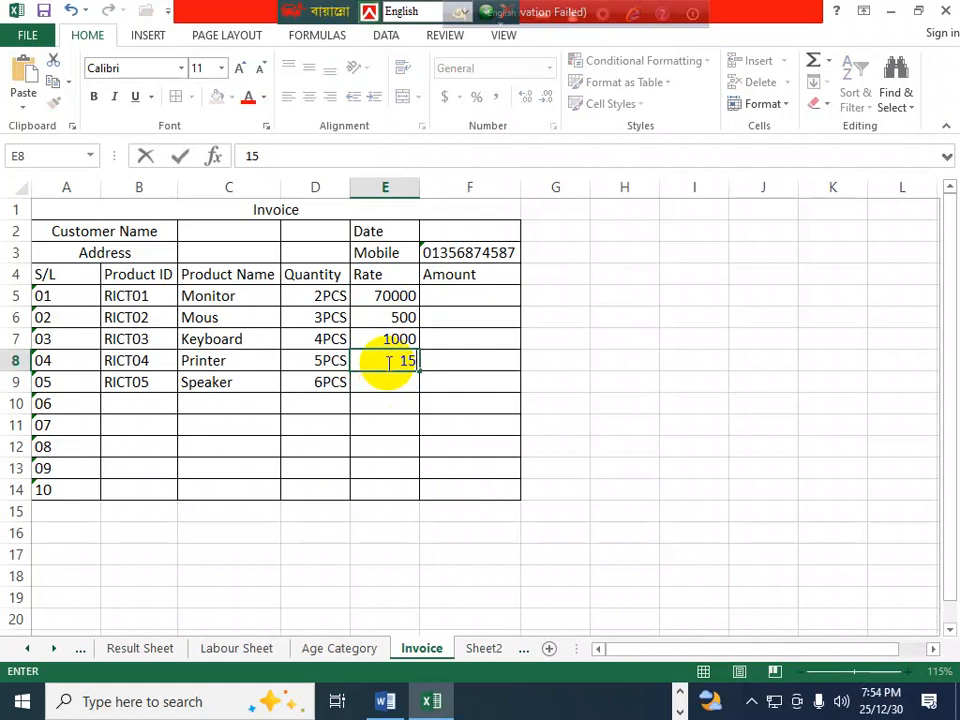
pyautogui.write('0000')
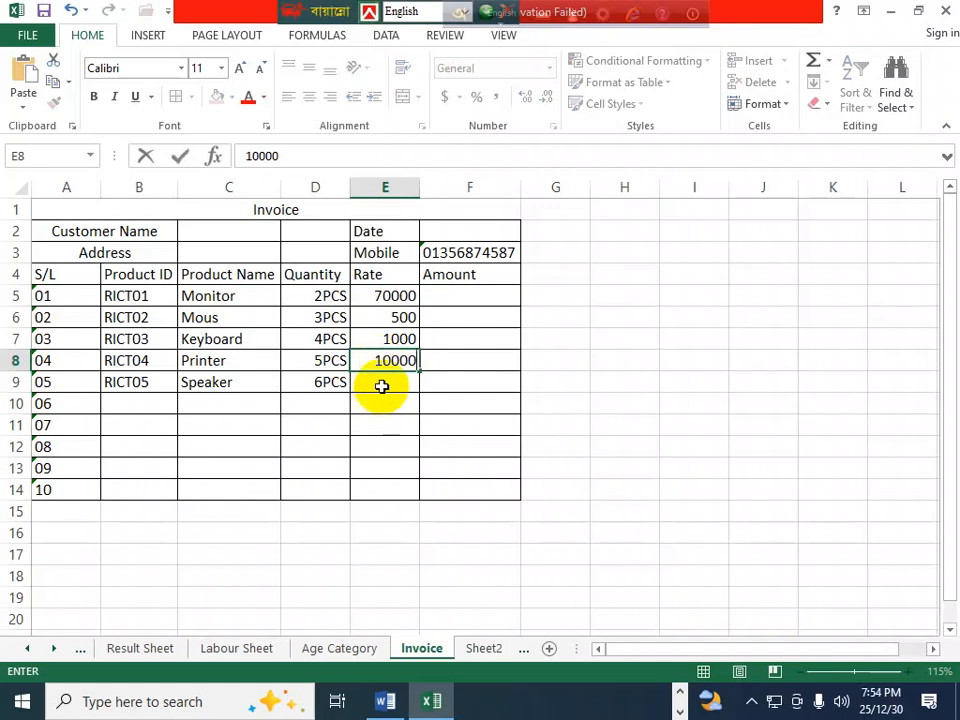
pyautogui.click(383, 382)
pyautogui.write('5')
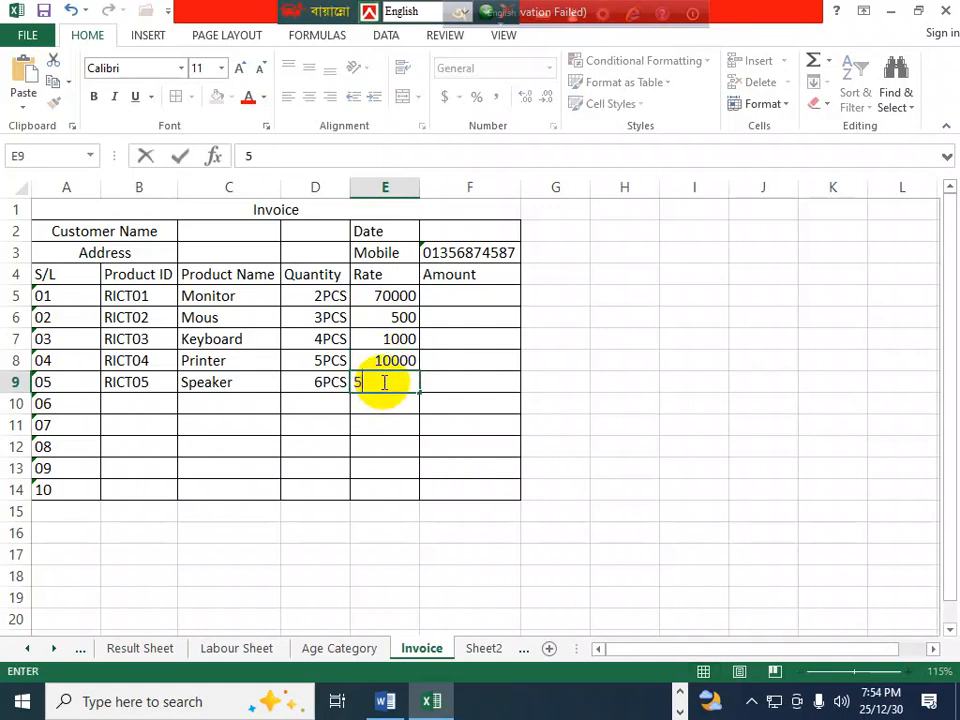
pyautogui.write('000')
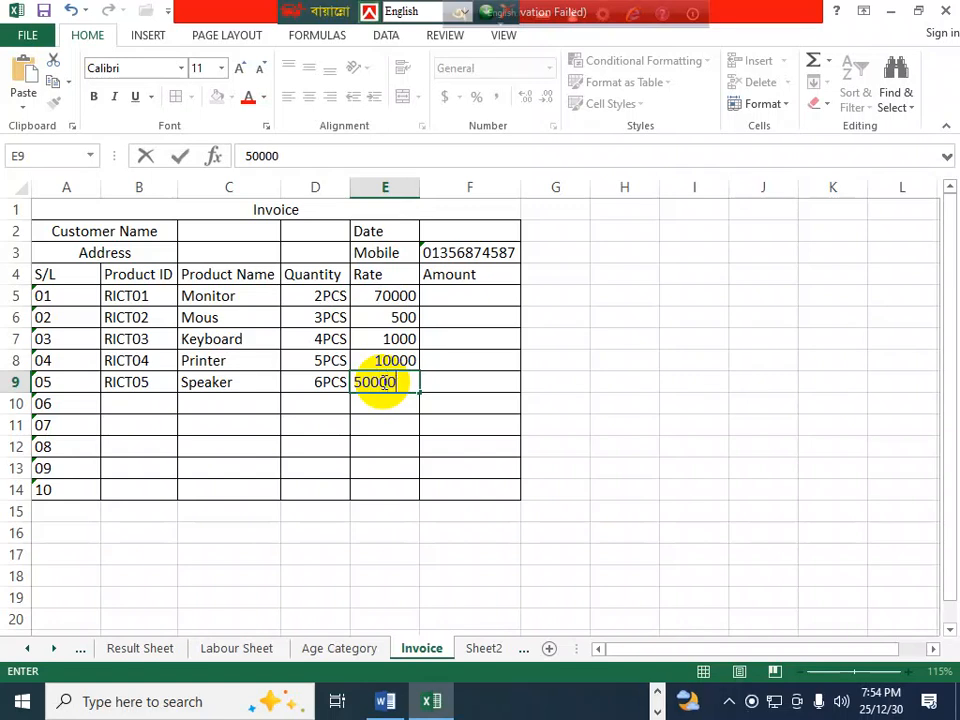
pyautogui.press('Return')
pyautogui.click(405, 381)
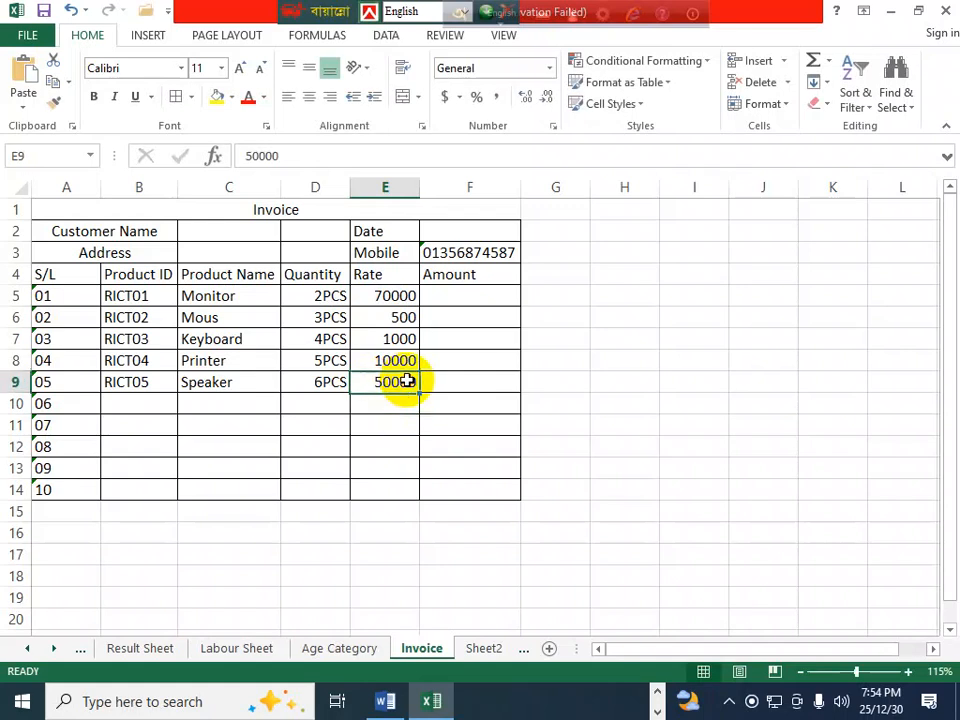
pyautogui.doubleClick(408, 381)
pyautogui.press('BackSpace')
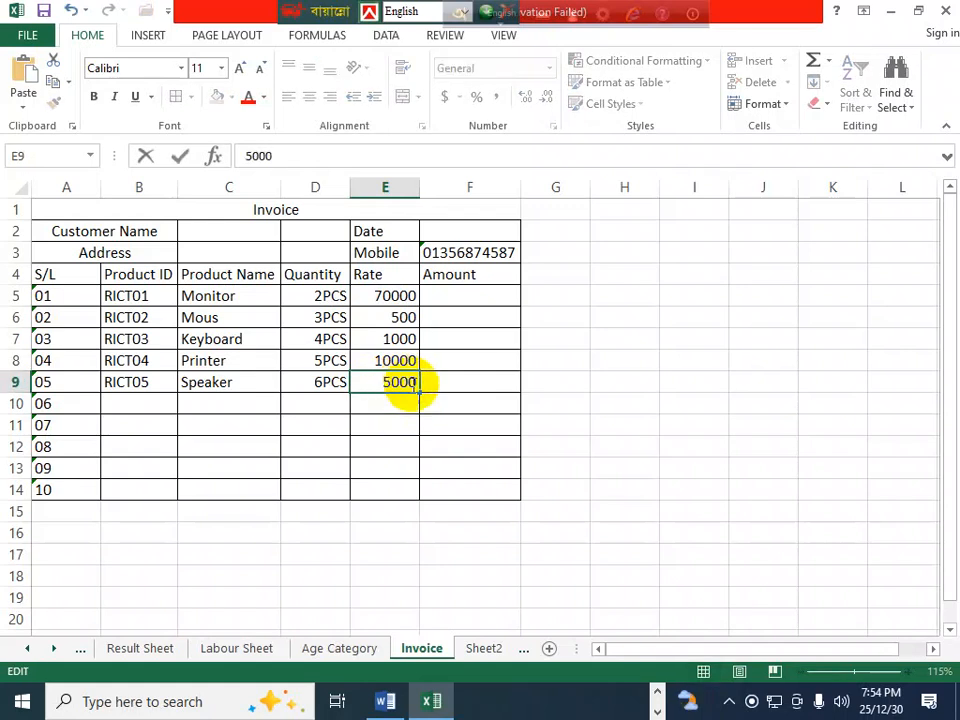
pyautogui.click(431, 381)
pyautogui.click(433, 315)
pyautogui.click(459, 290)
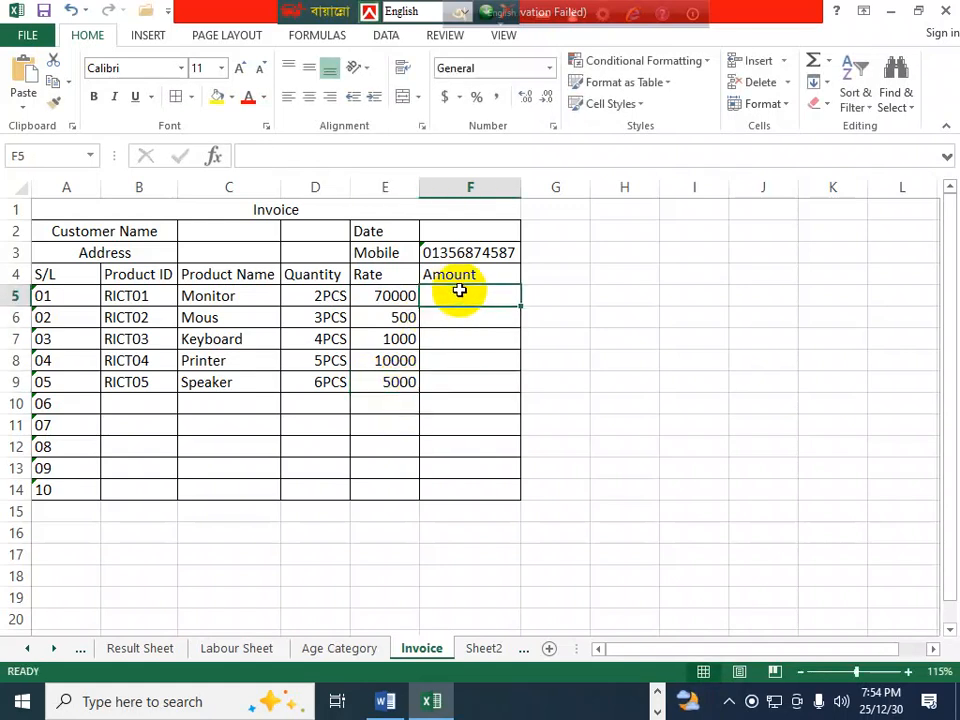
# - Enter the formula =D5*E5 in F5 for the Monitor's amount
pyautogui.write('=')
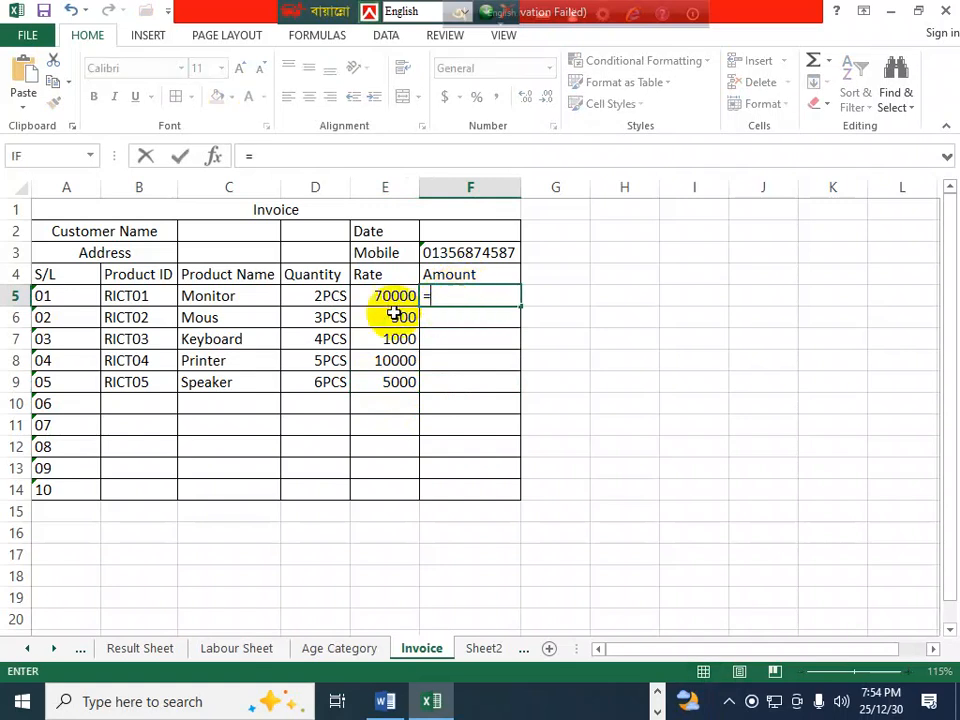
pyautogui.click(321, 295)
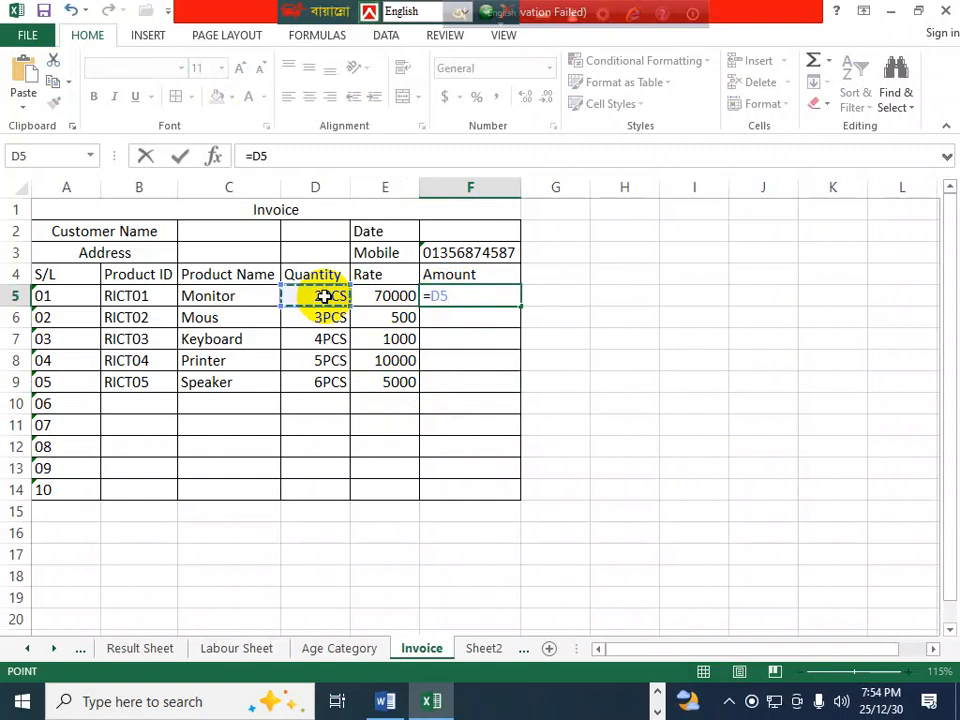
pyautogui.write('*')
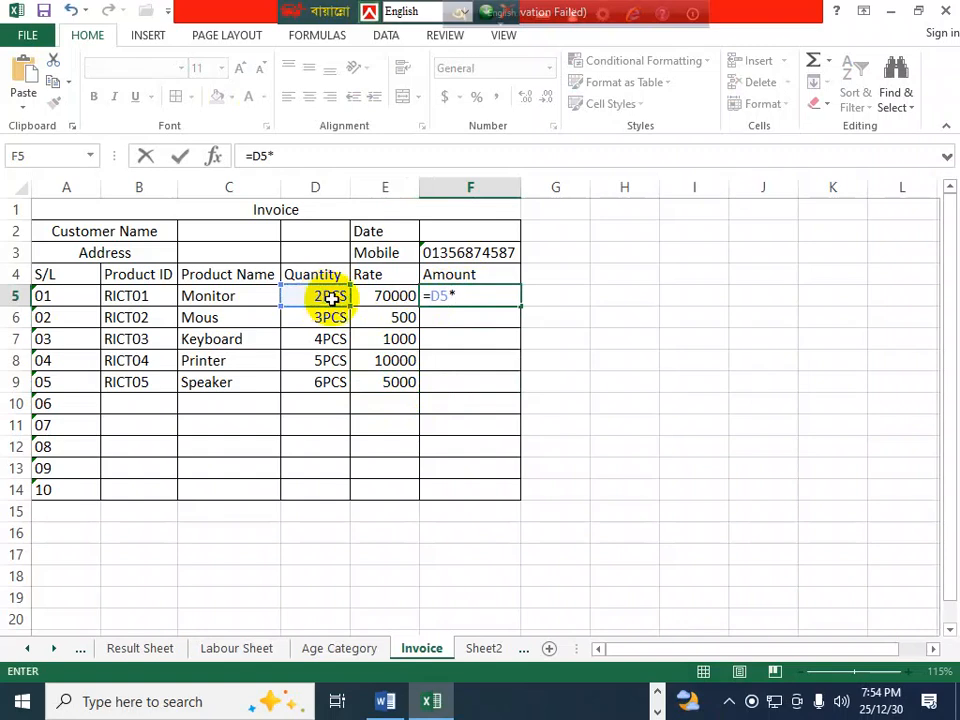
pyautogui.click(372, 292)
pyautogui.press('Return')
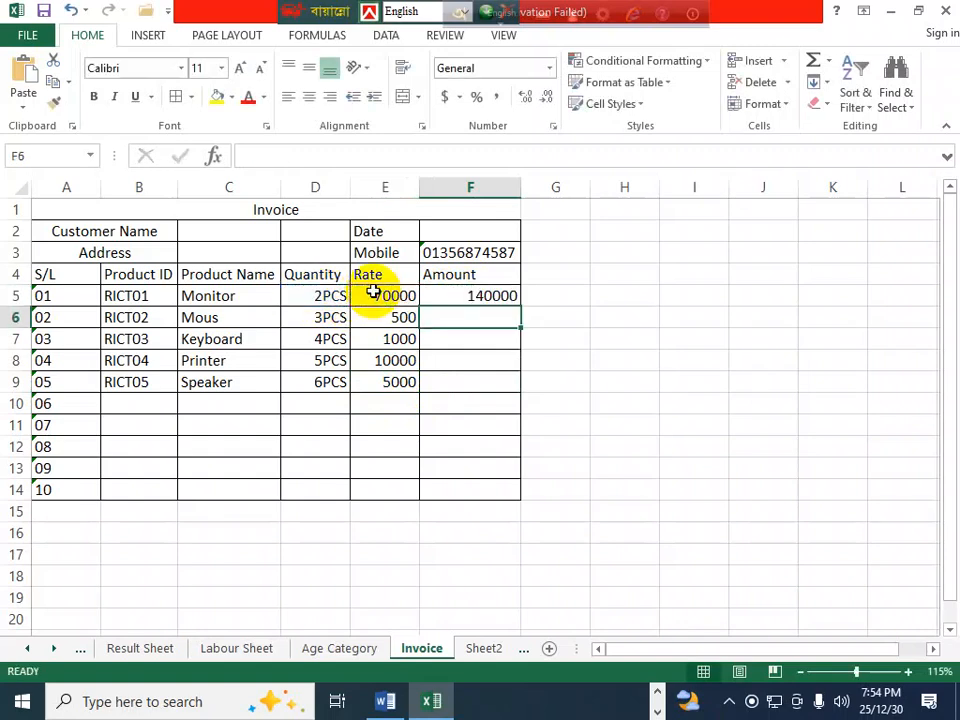
# - Copy the Amount formula down the column and clear the zeros from F10:F14
pyautogui.click(490, 296)
pyautogui.moveTo(520, 307); pyautogui.dragTo(510, 494)
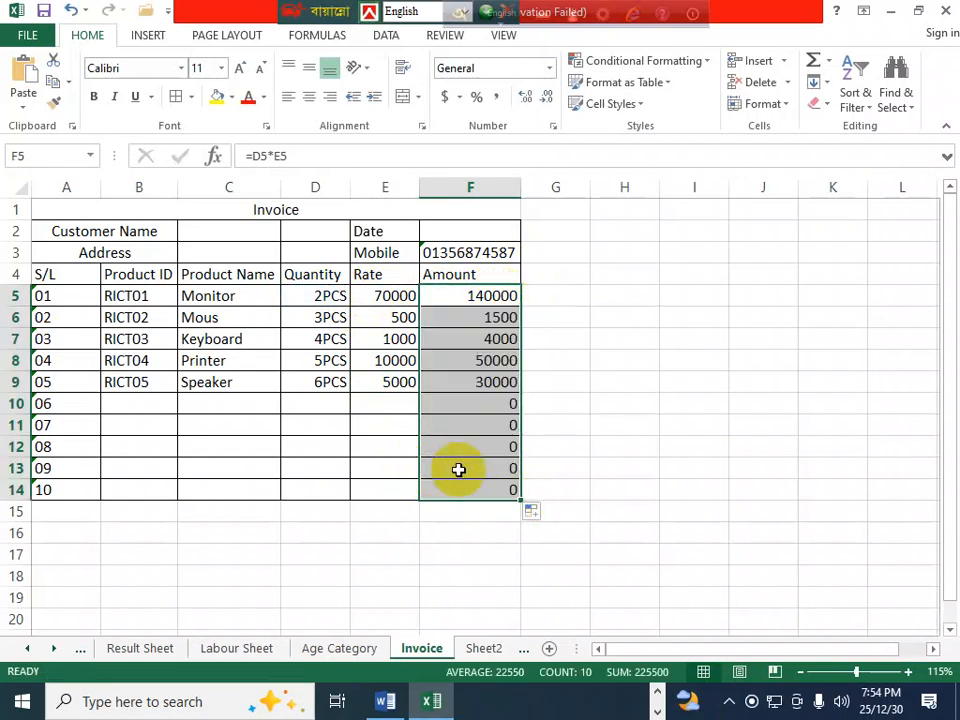
pyautogui.moveTo(489, 404); pyautogui.dragTo(497, 497)
pyautogui.press('Delete')
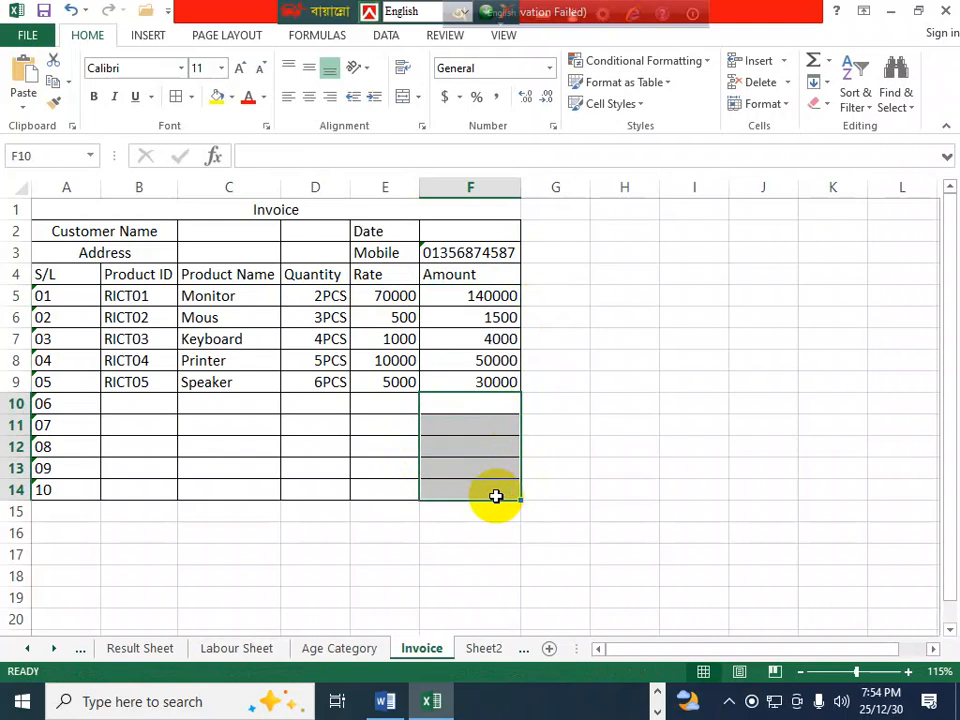
pyautogui.click(465, 446)
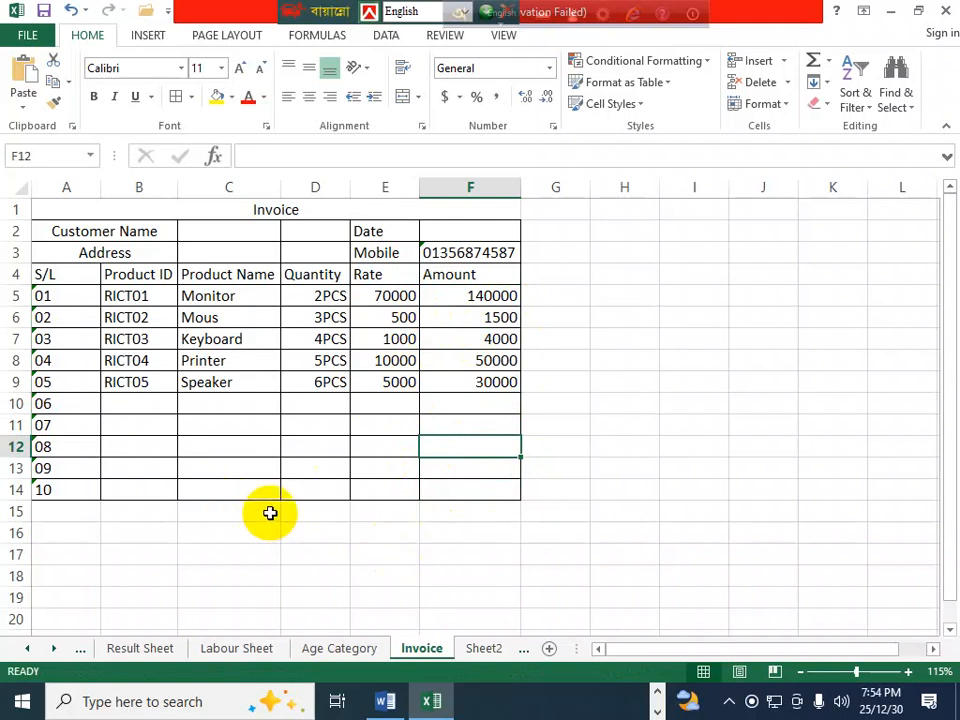
# - Merge D15:E15 and D16:E16 and label them Grand Total and Discount
pyautogui.click(321, 515)
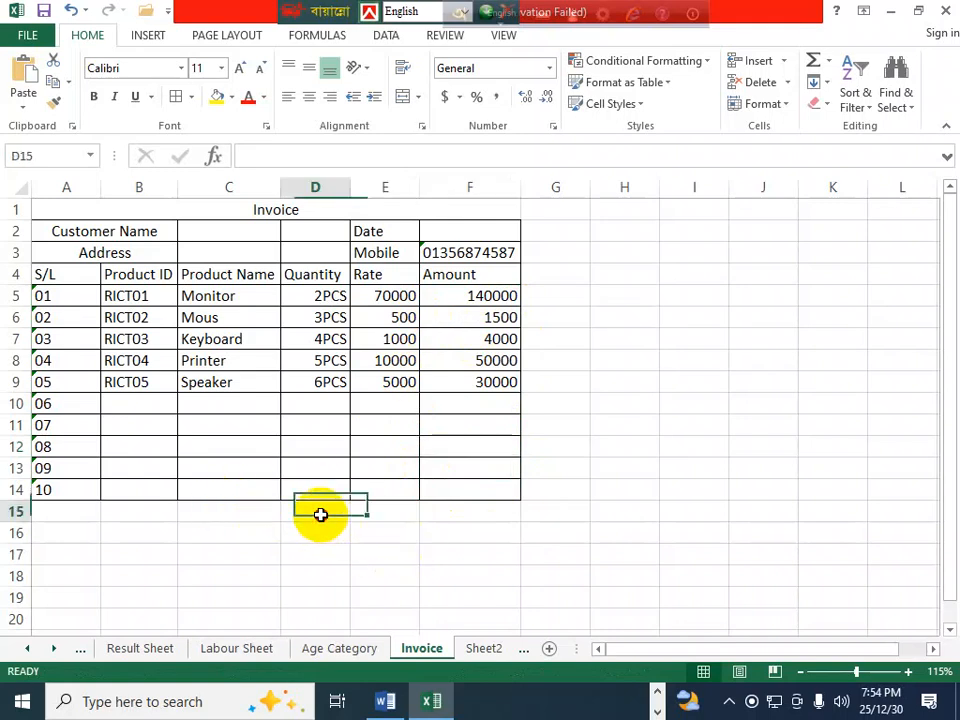
pyautogui.moveTo(328, 514); pyautogui.dragTo(365, 511)
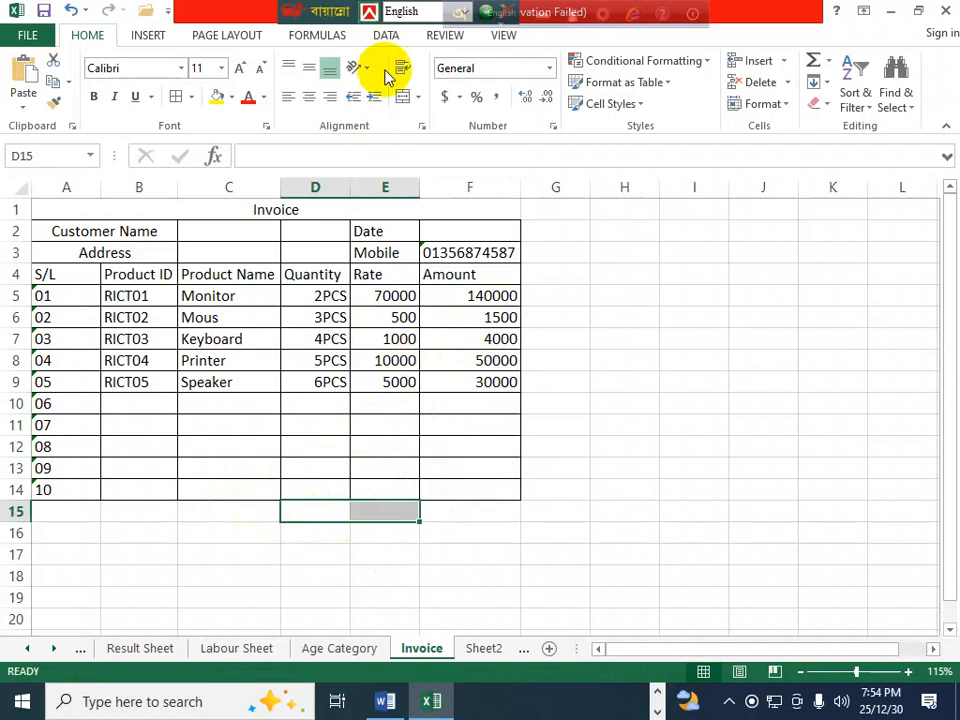
pyautogui.click(401, 96)
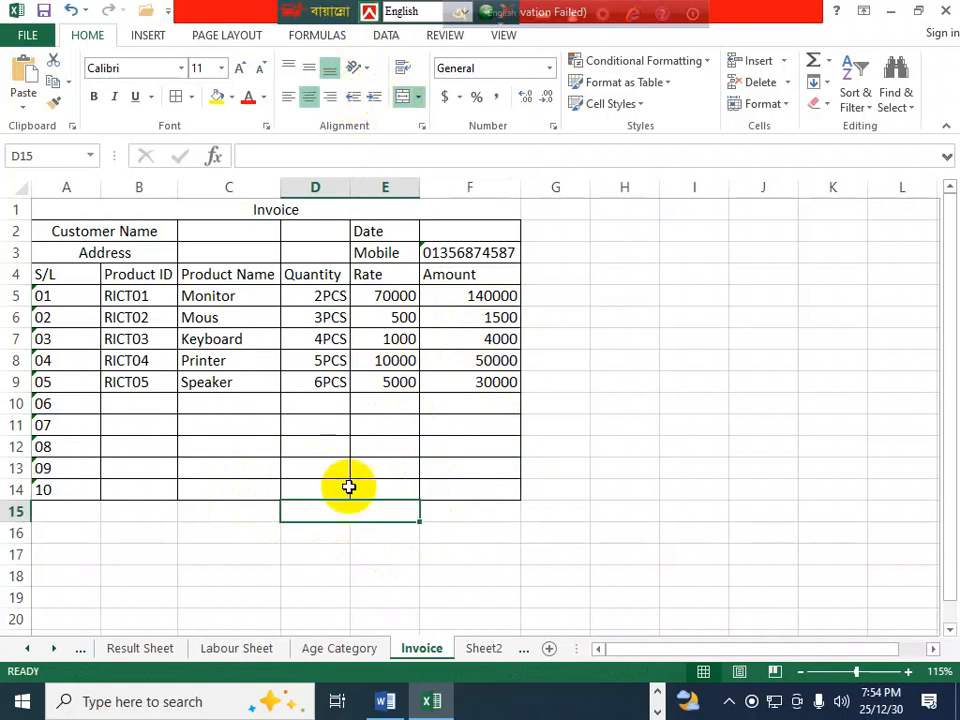
pyautogui.doubleClick(342, 516)
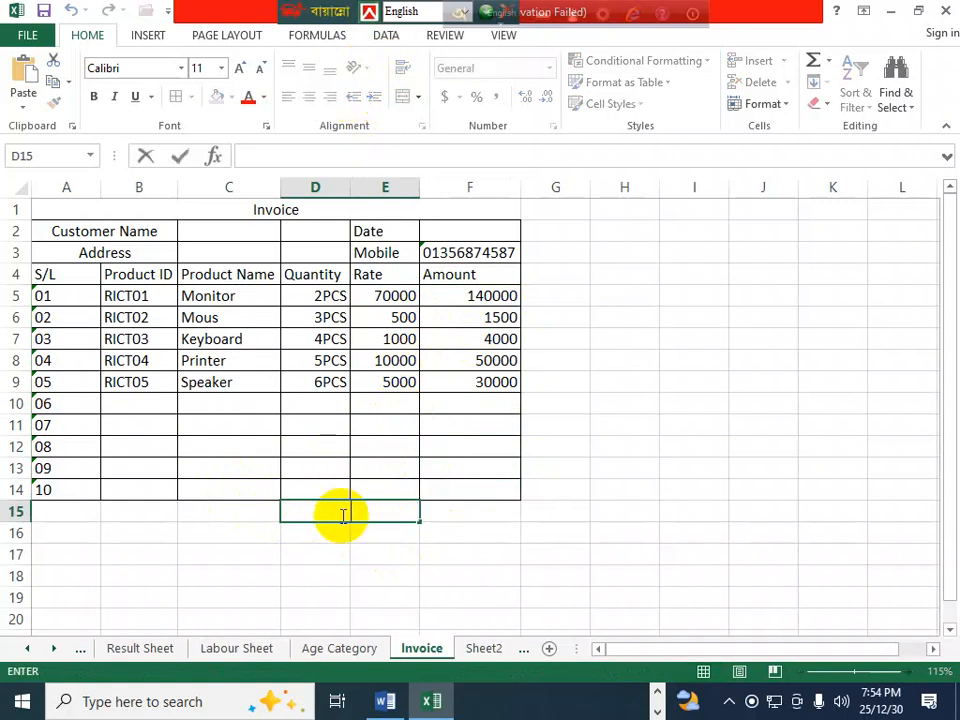
pyautogui.write('Grand Total')
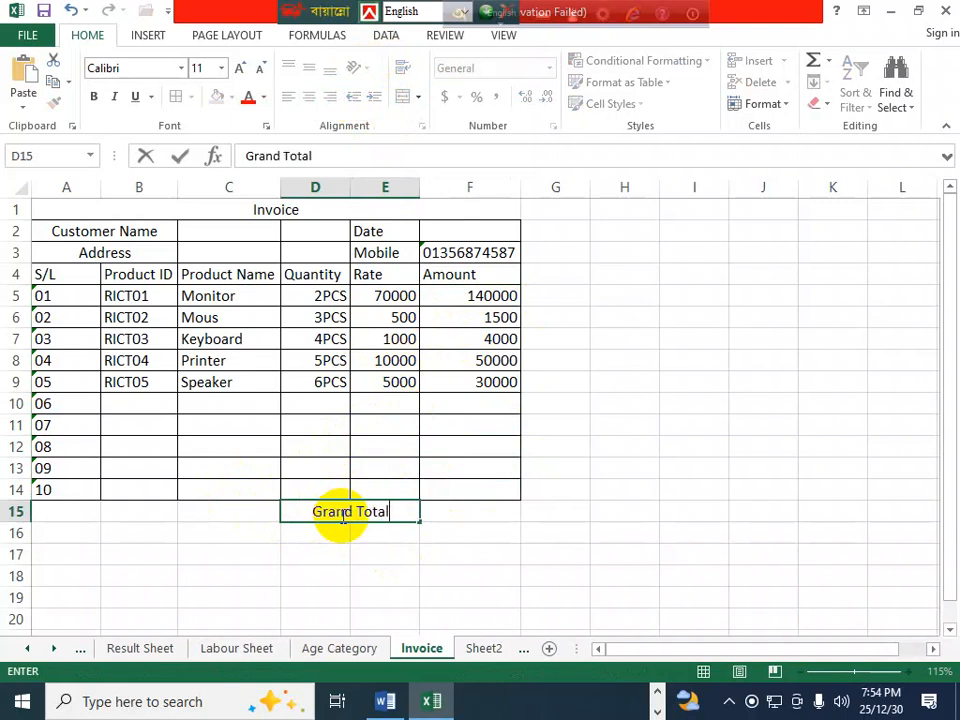
pyautogui.press('Return')
pyautogui.moveTo(334, 538); pyautogui.dragTo(377, 538)
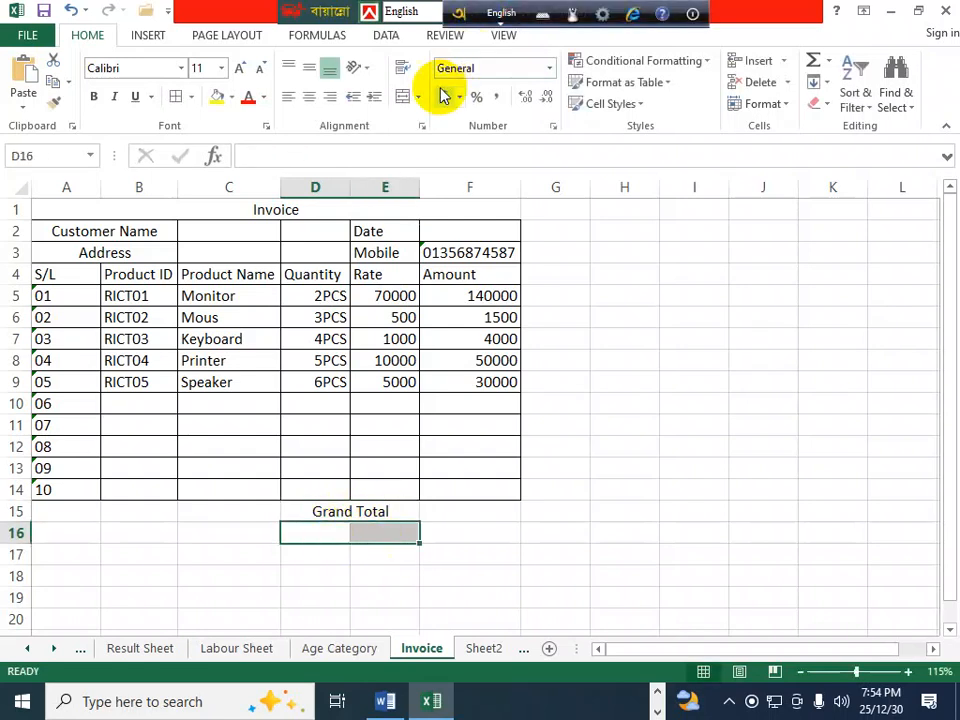
pyautogui.click(405, 101)
pyautogui.doubleClick(346, 533)
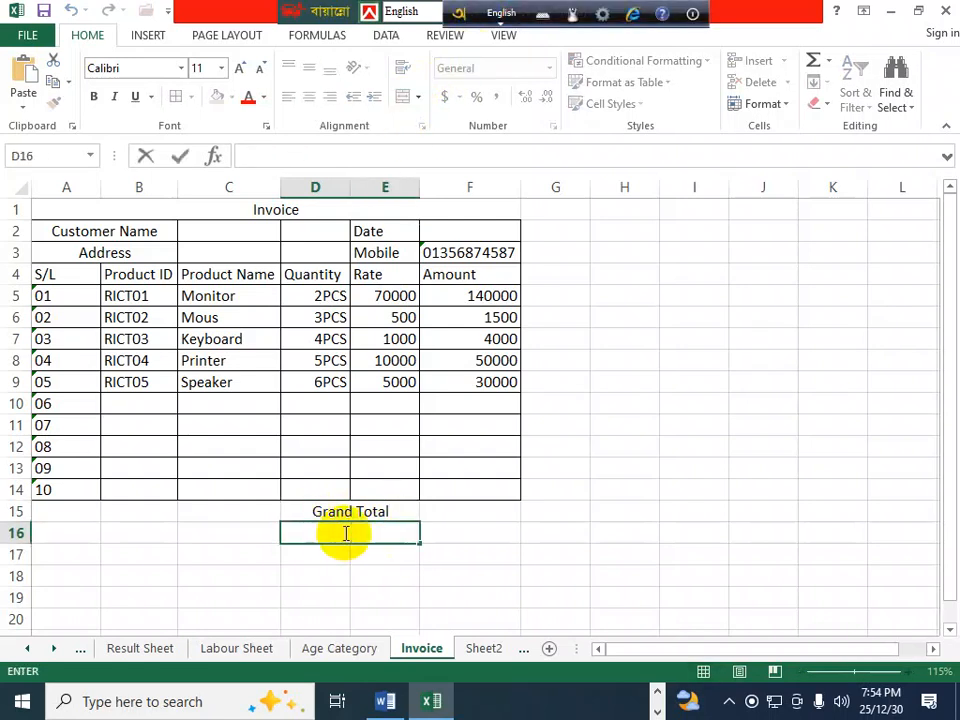
pyautogui.write('Discount')
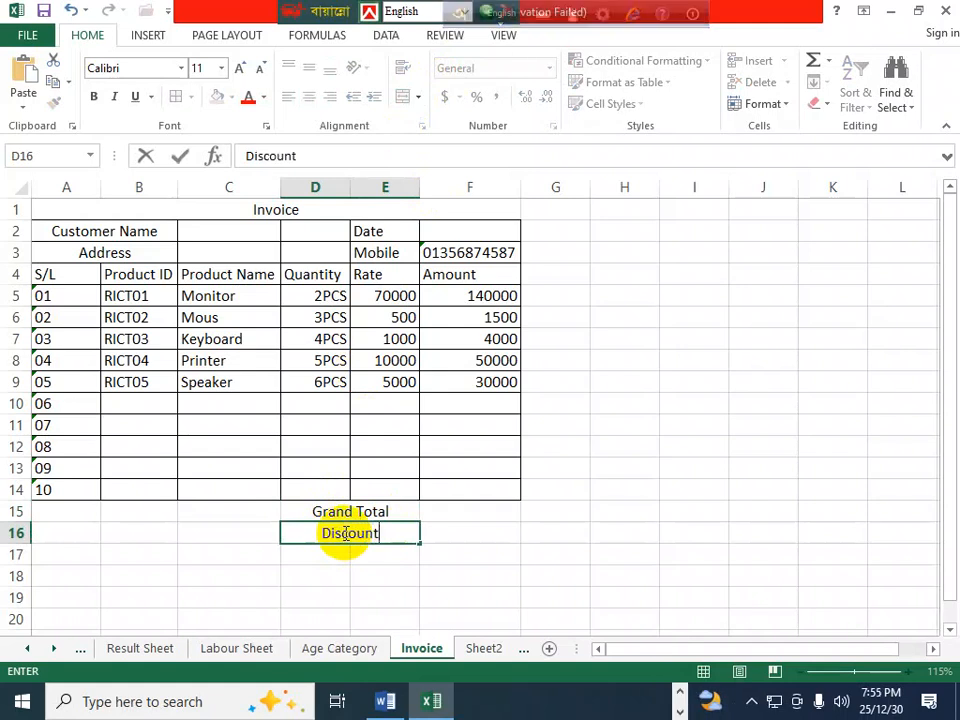
# - Merge D17:E17 and D18:E18 and label them VAT and Total
pyautogui.moveTo(339, 545); pyautogui.dragTo(371, 549)
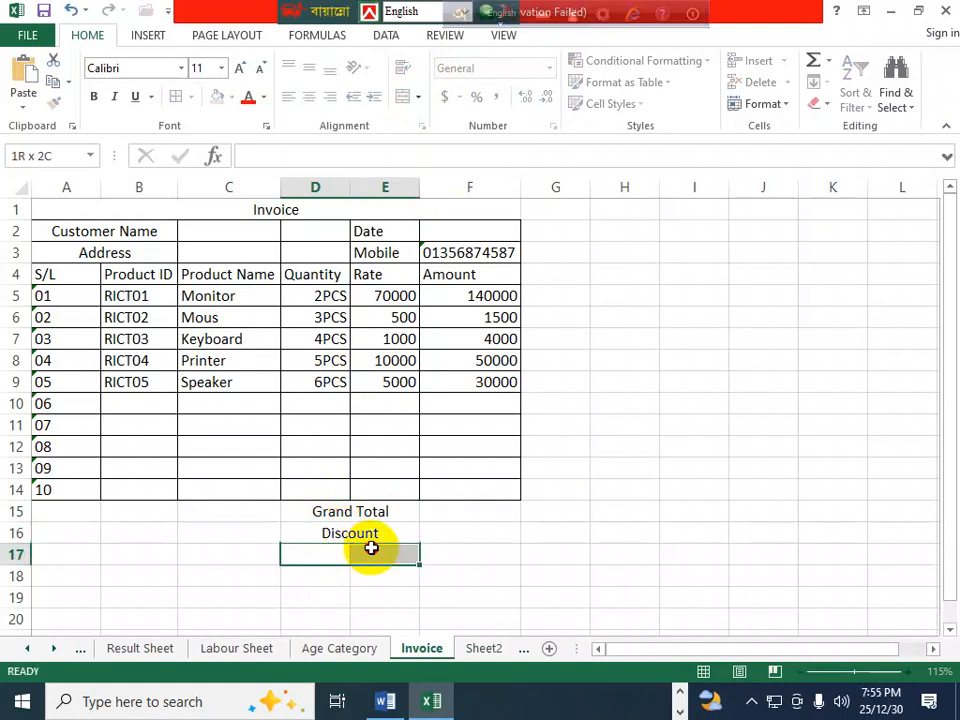
pyautogui.click(406, 97)
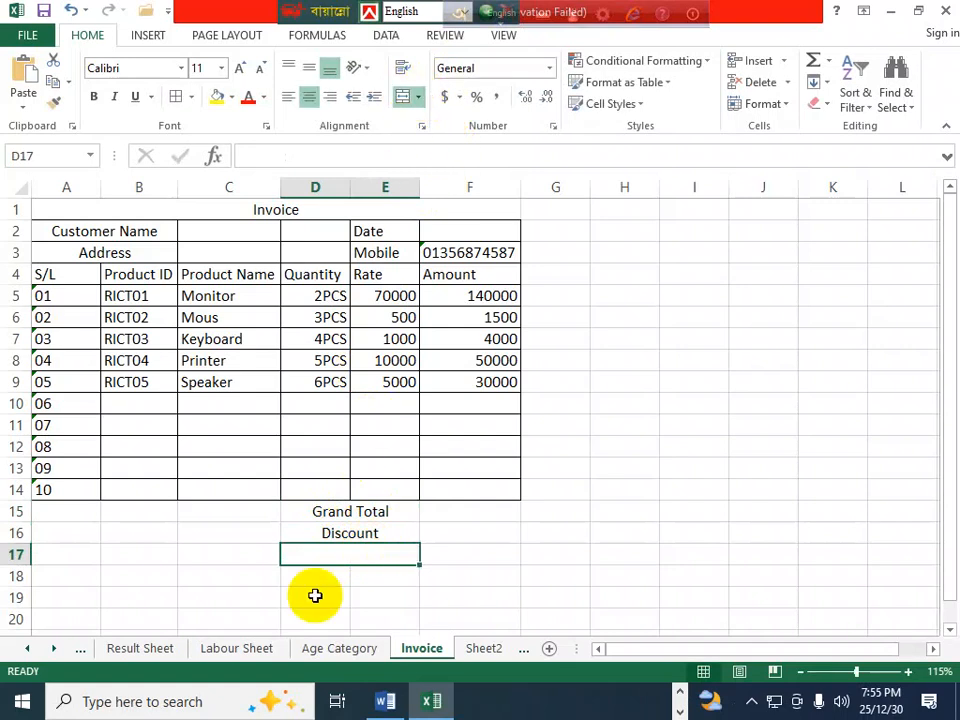
pyautogui.write('VAT')
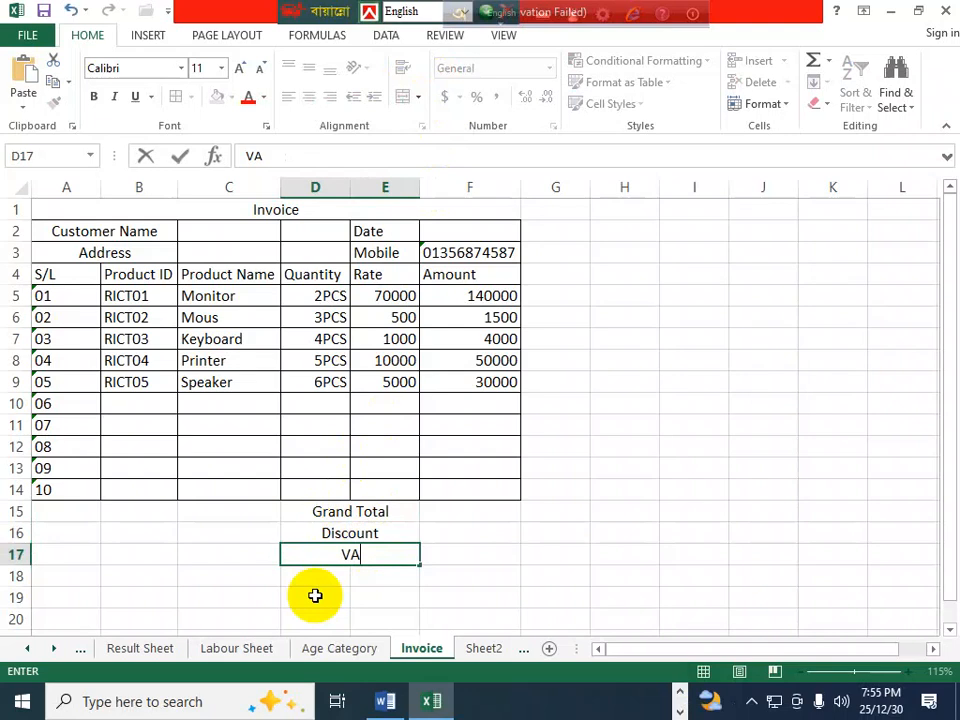
pyautogui.moveTo(358, 571); pyautogui.dragTo(324, 580)
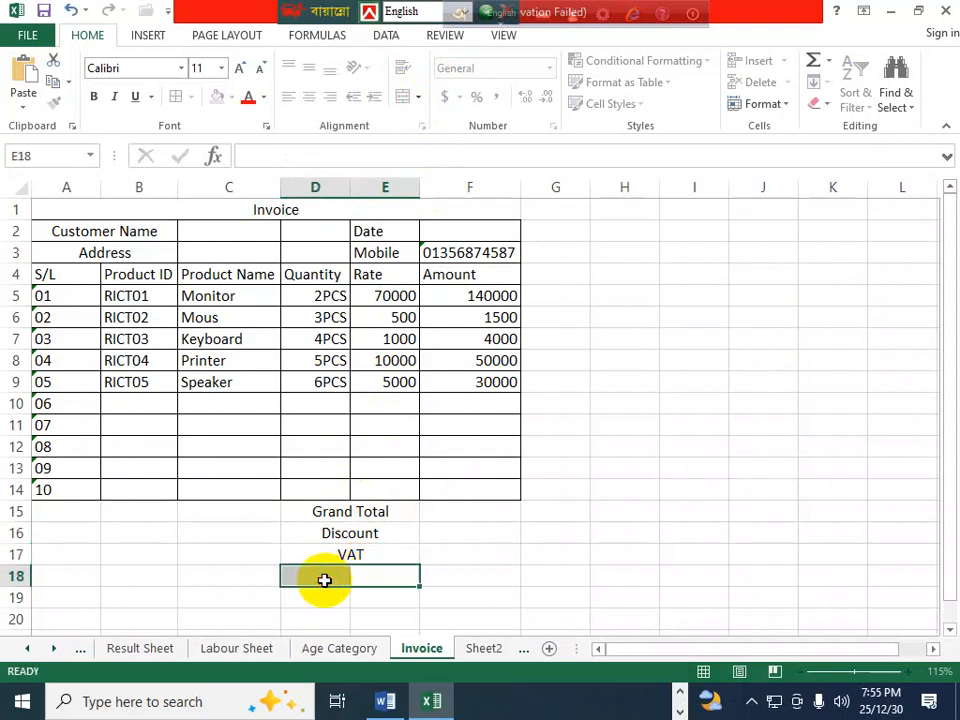
pyautogui.click(406, 97)
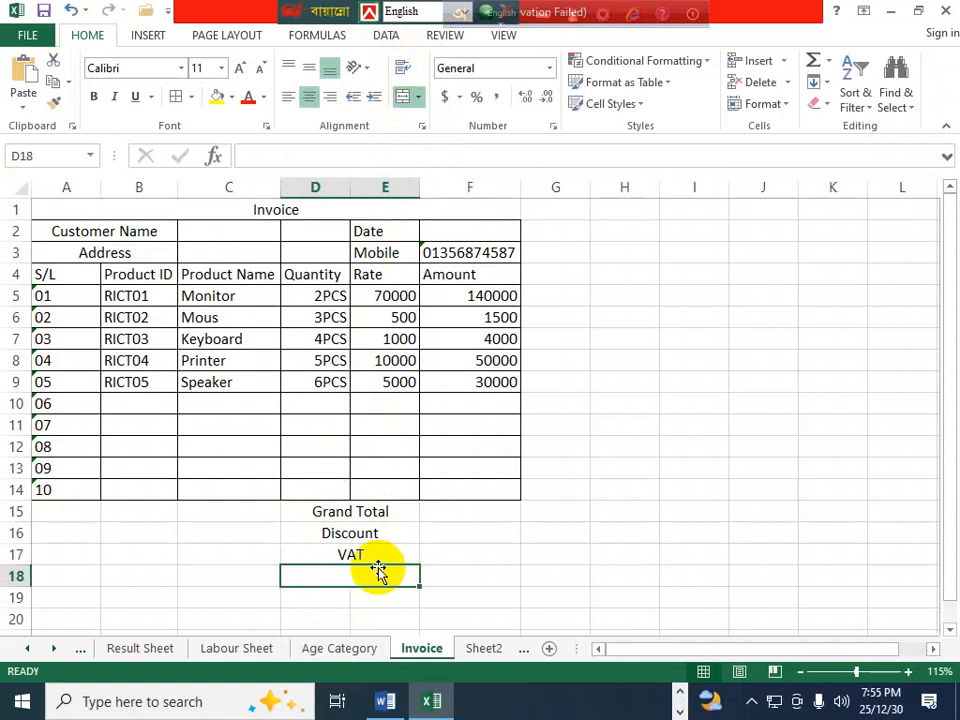
pyautogui.write('Total')
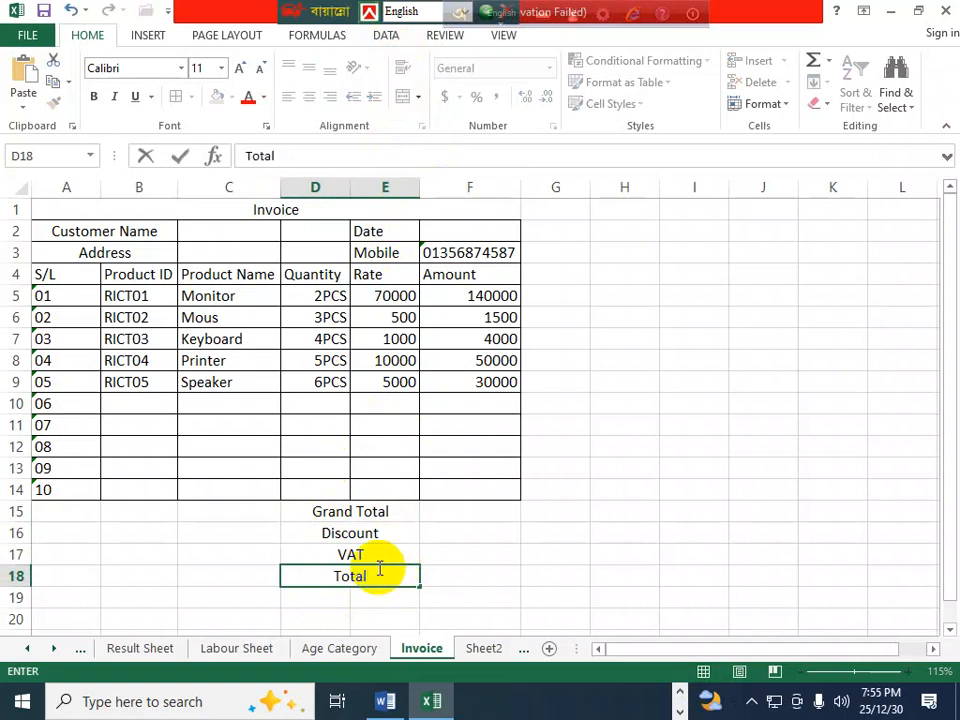
pyautogui.click(431, 579)
# - Enter 'In Word' in A19, then merge A19:F19 and left-align it
pyautogui.click(59, 599)
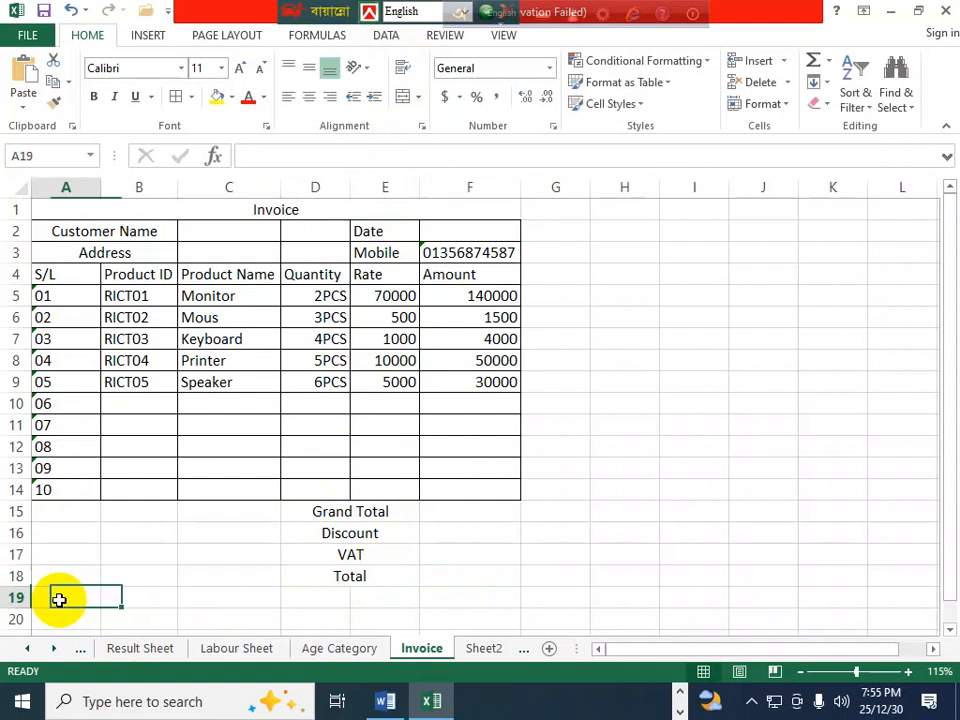
pyautogui.write('I')
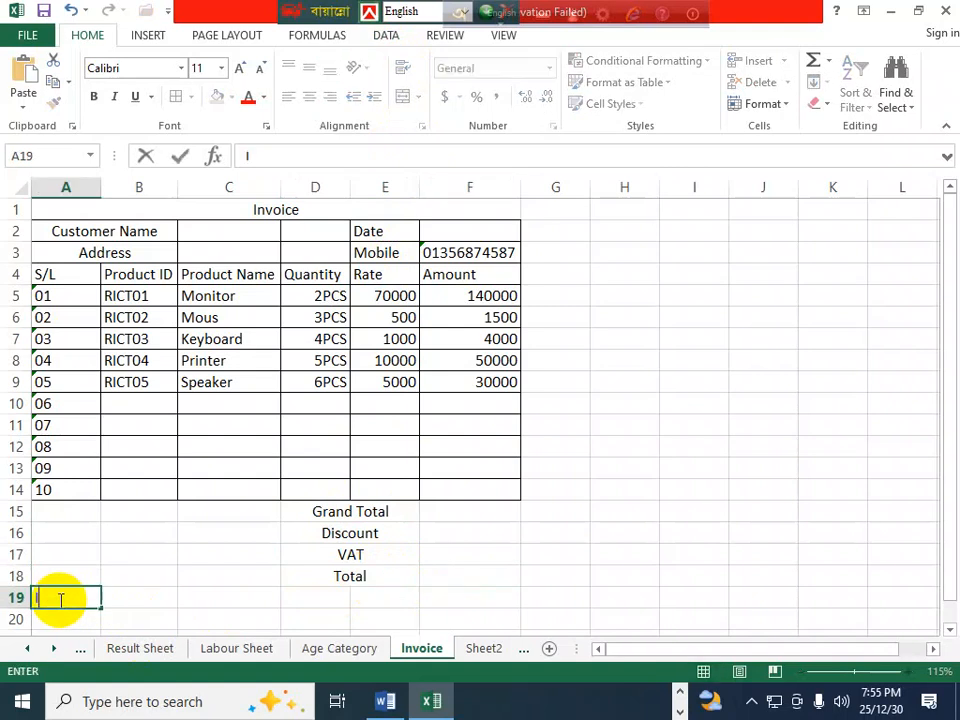
pyautogui.write('n Word')
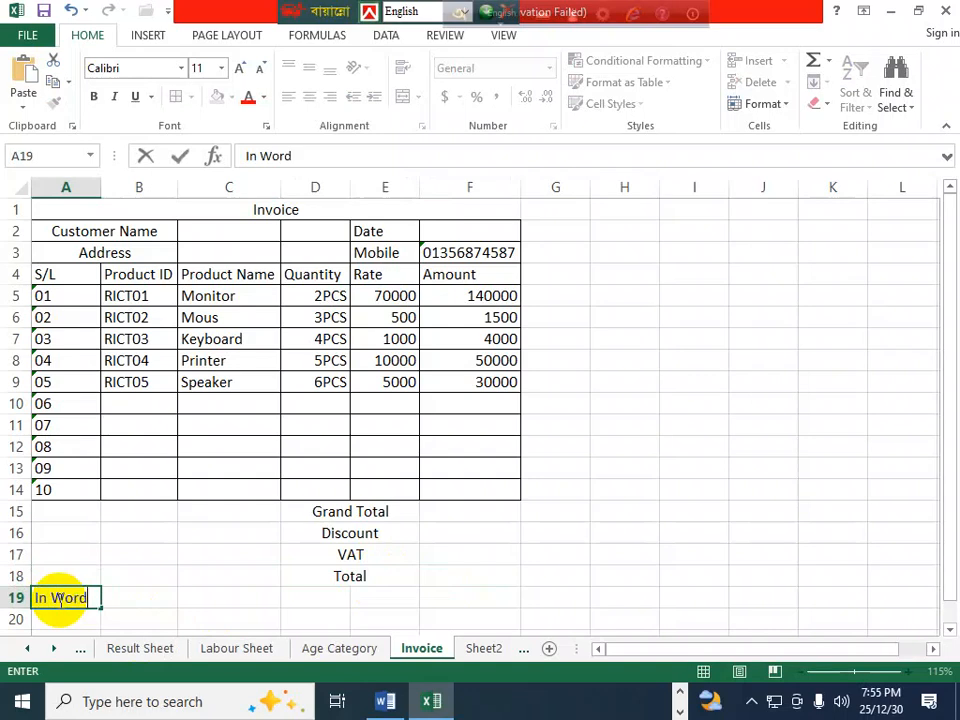
pyautogui.click(176, 620)
pyautogui.moveTo(54, 600); pyautogui.dragTo(508, 596)
pyautogui.click(400, 98)
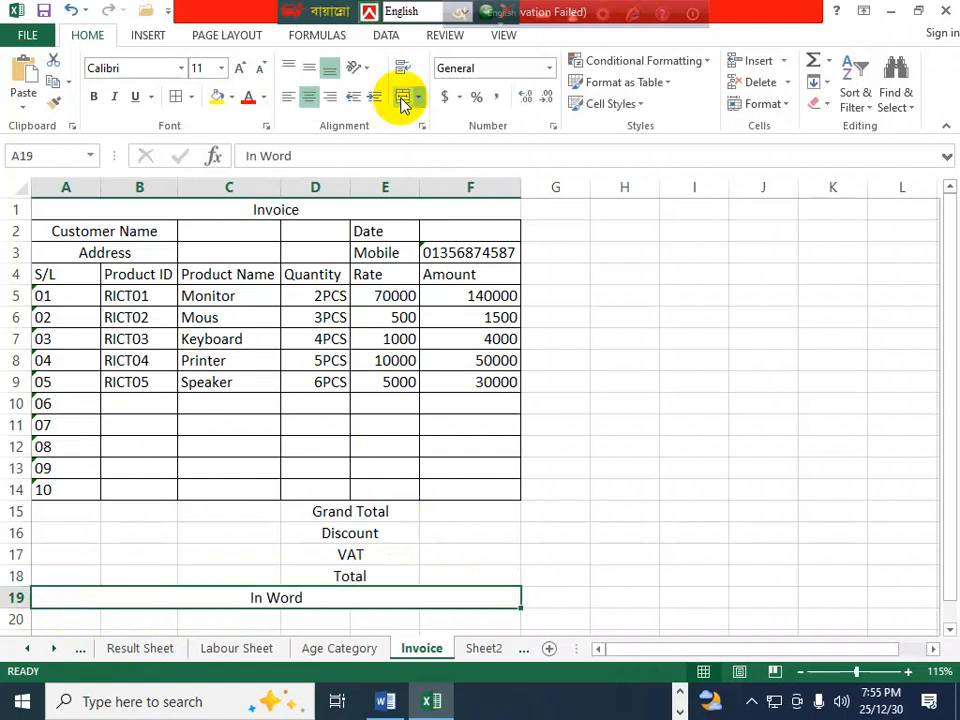
pyautogui.click(287, 96)
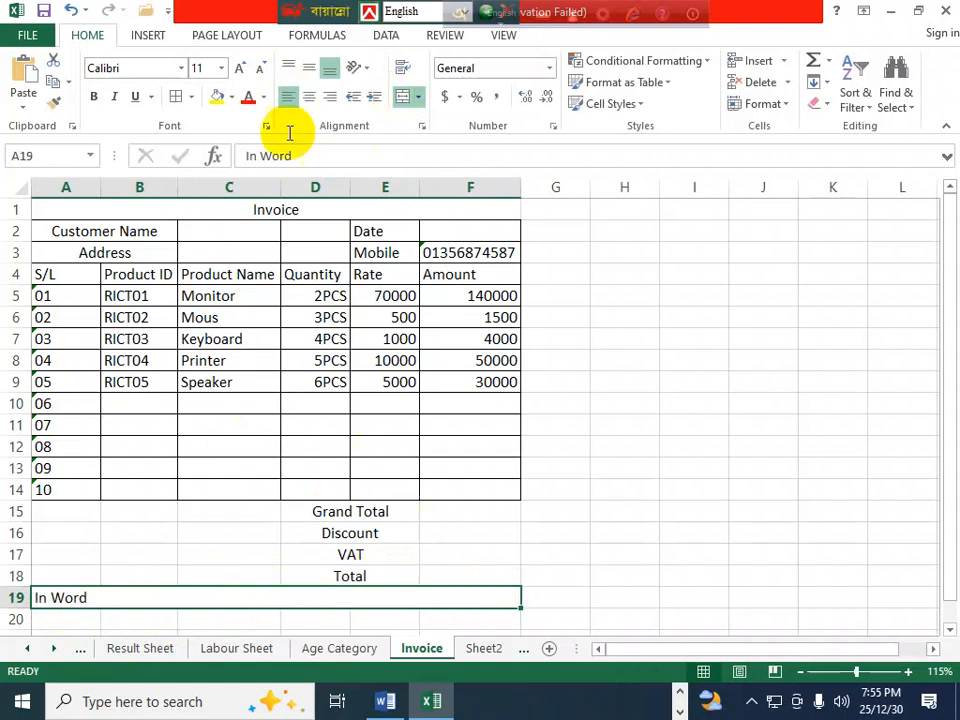
pyautogui.click(86, 510)
# - Merge A15:C18 into one block and type PAID in it
pyautogui.moveTo(86, 510); pyautogui.dragTo(200, 570)
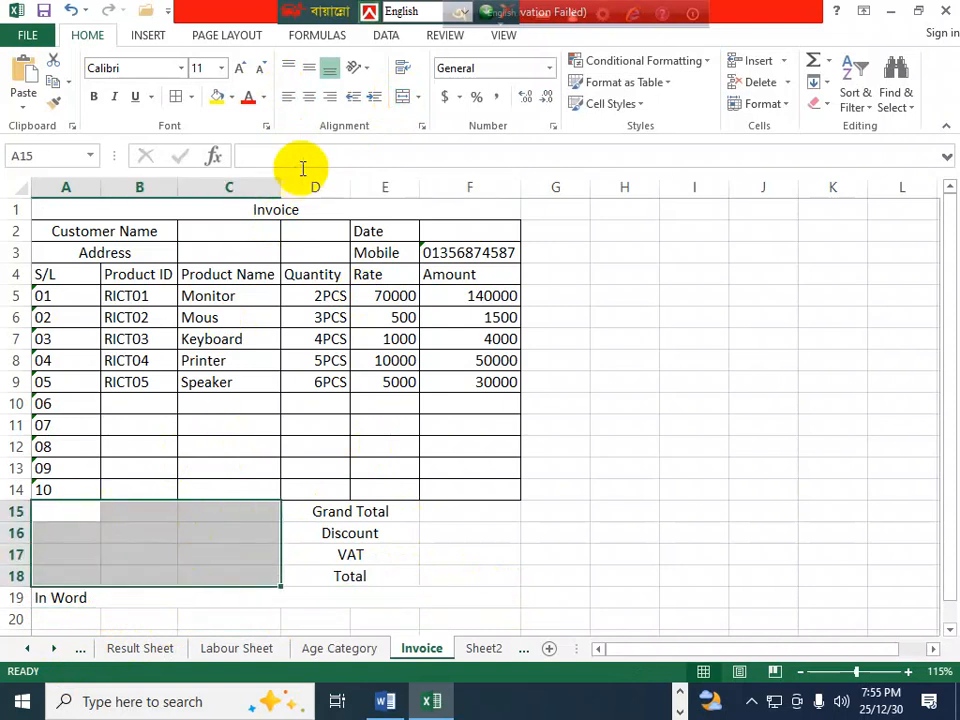
pyautogui.click(400, 96)
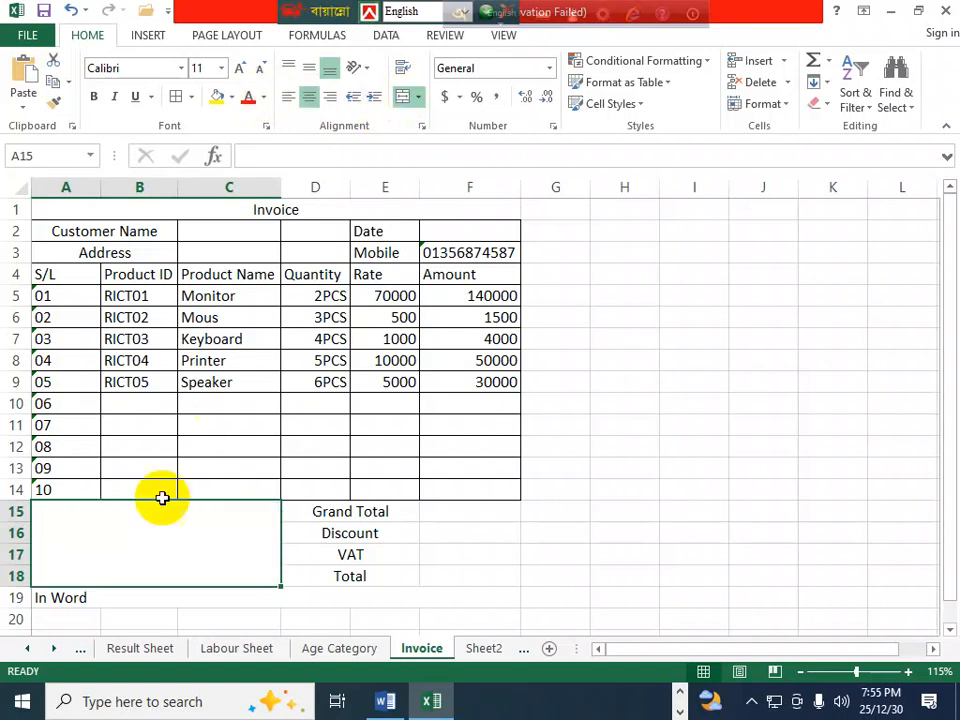
pyautogui.doubleClick(128, 558)
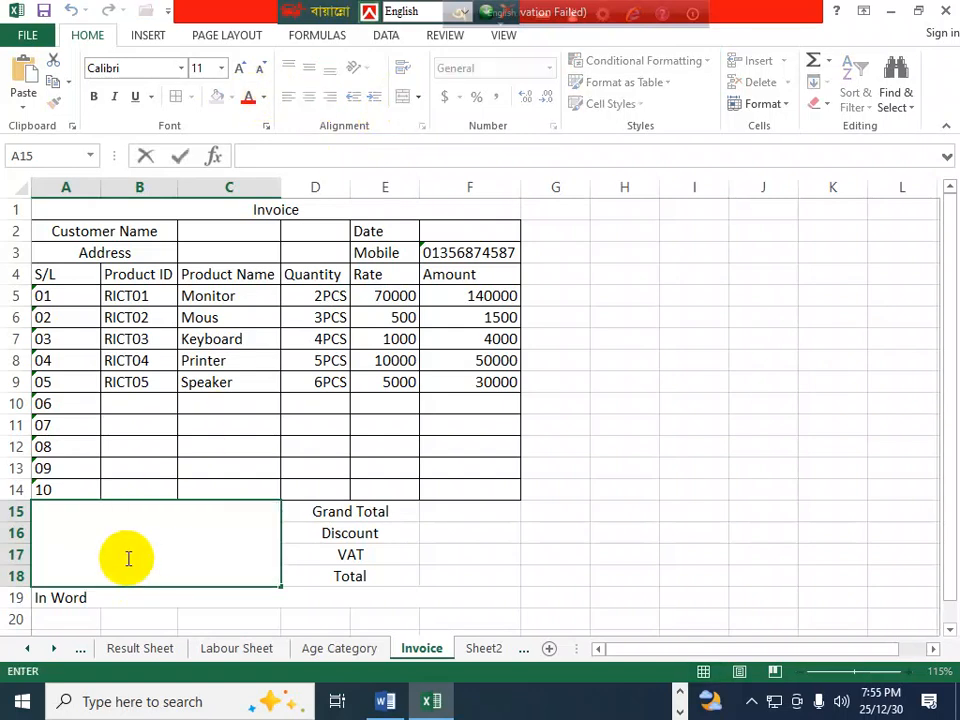
pyautogui.write('PAID')
pyautogui.click(411, 536)
# - Angle the PAID text counterclockwise and set its font size to 24
pyautogui.click(182, 544)
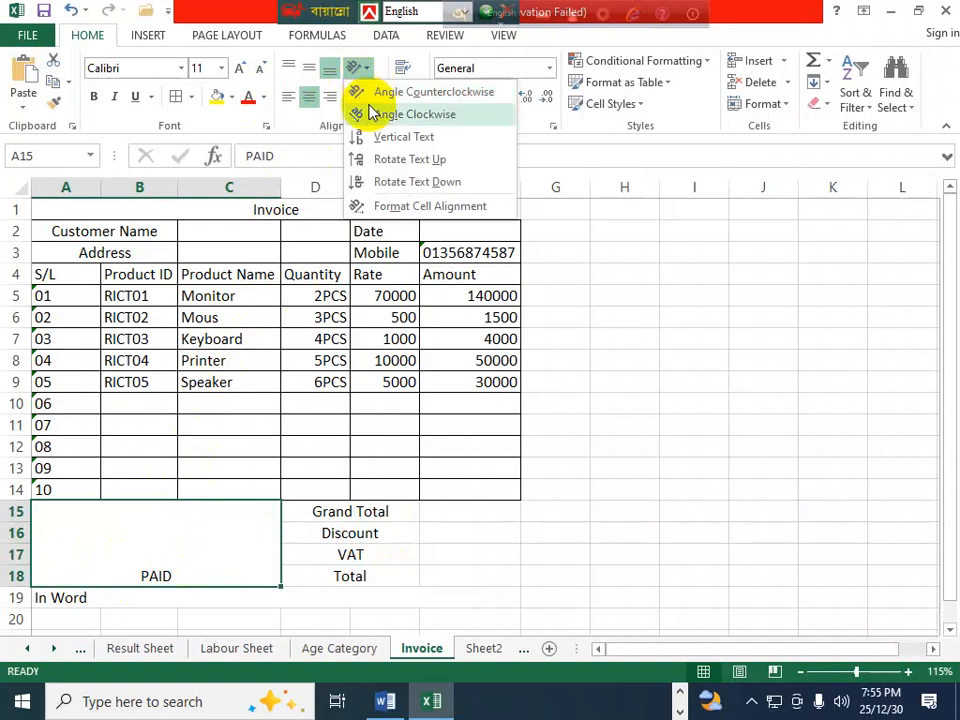
pyautogui.click(366, 93)
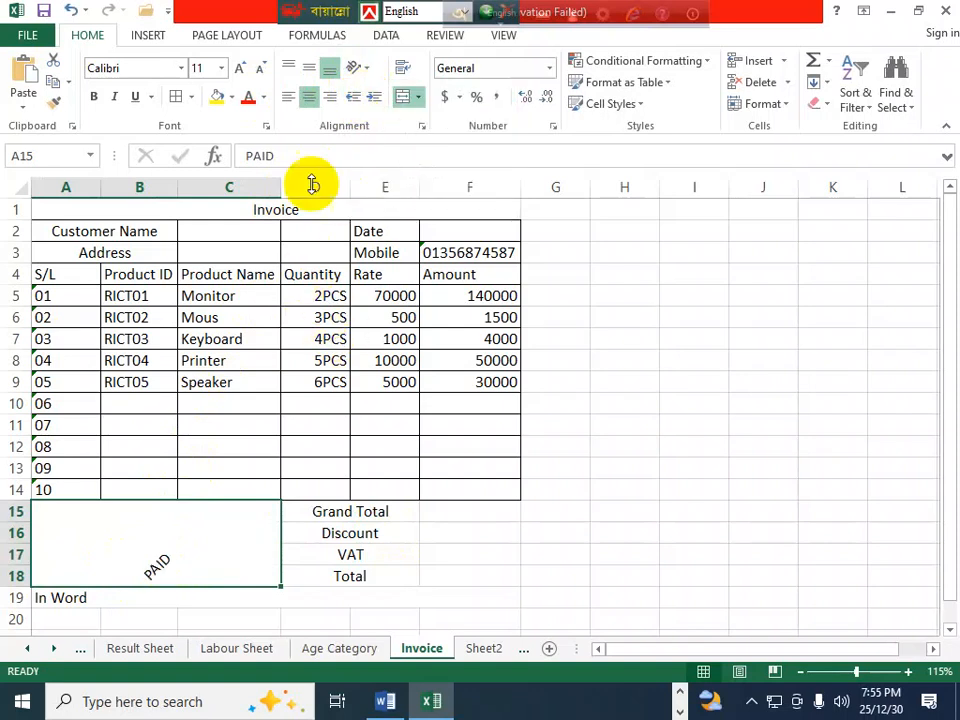
pyautogui.click(221, 68)
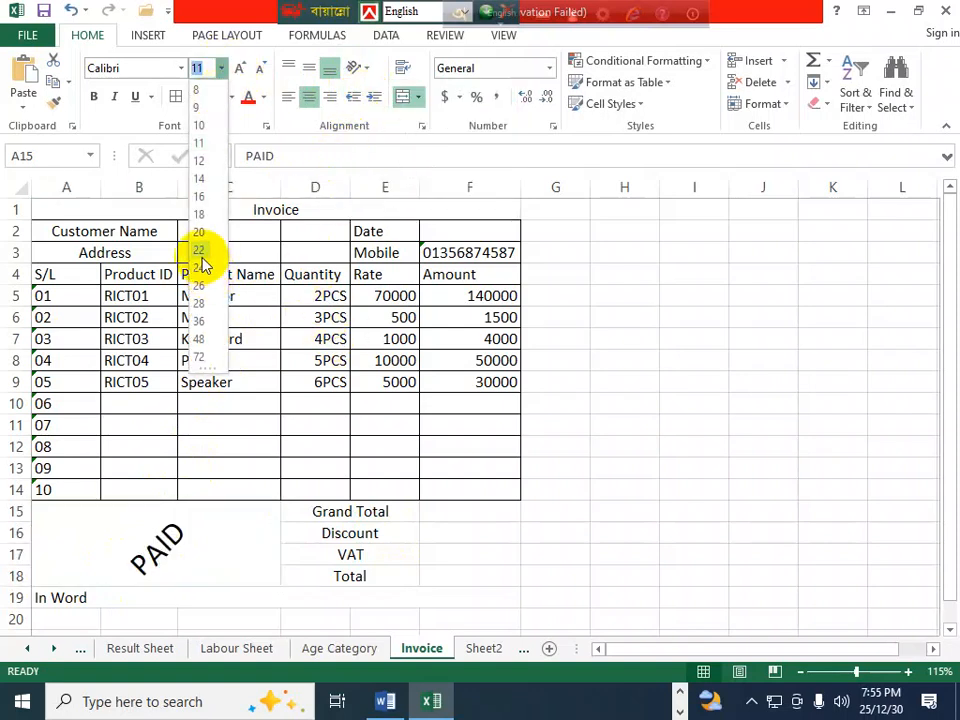
pyautogui.click(199, 267)
pyautogui.click(497, 576)
pyautogui.moveTo(323, 516); pyautogui.dragTo(493, 592)
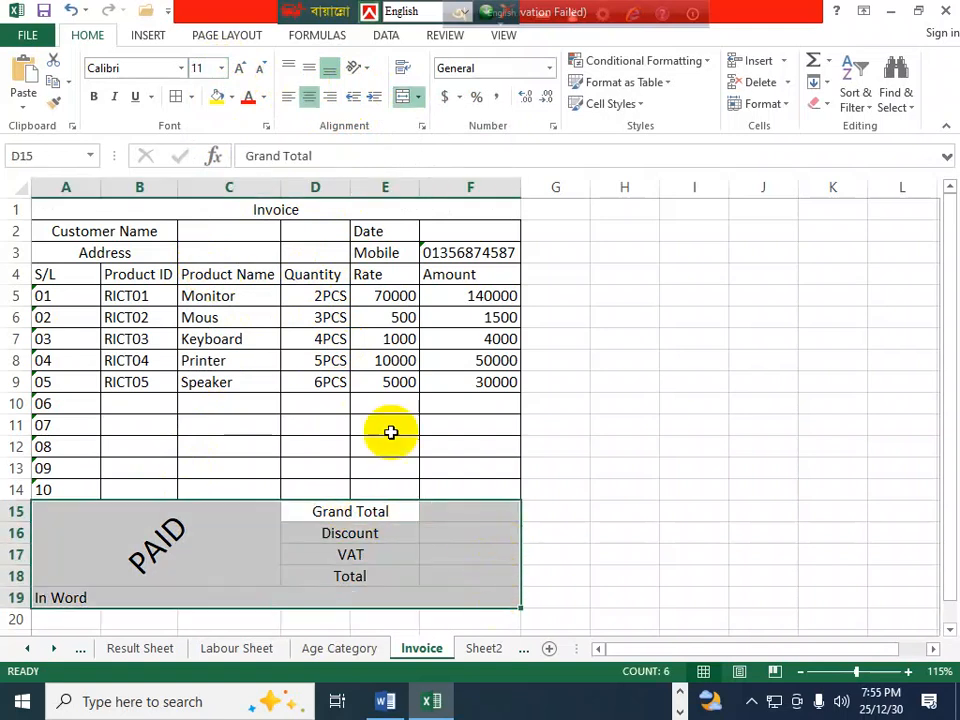
# - Add borders around the summary area A15:F19 and set the Invoice title to 16 pt
pyautogui.click(176, 96)
pyautogui.click(313, 358)
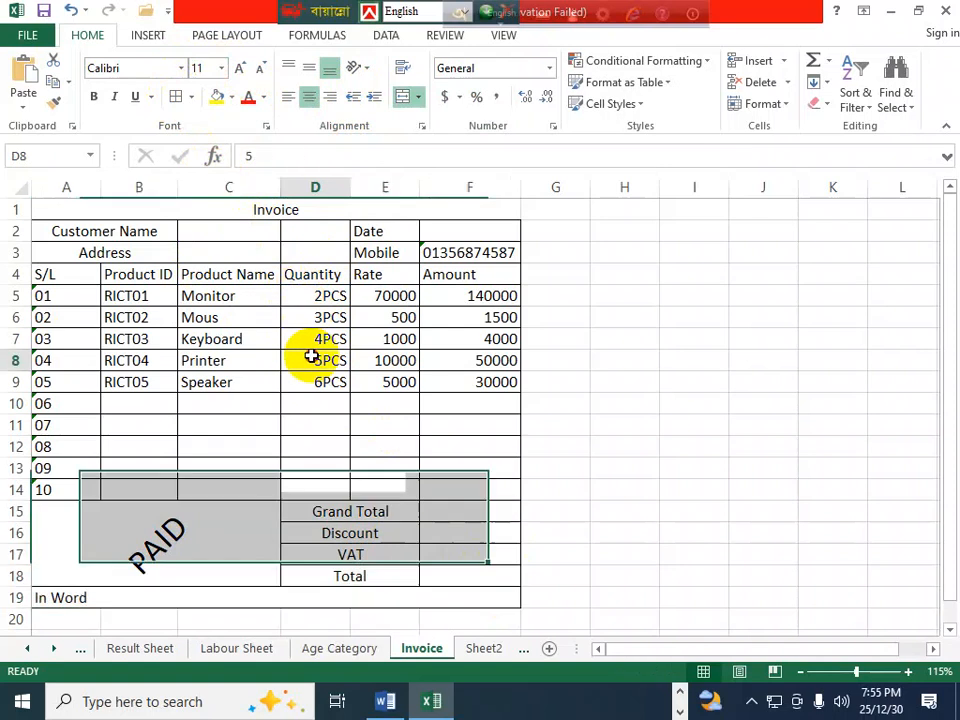
pyautogui.click(266, 213)
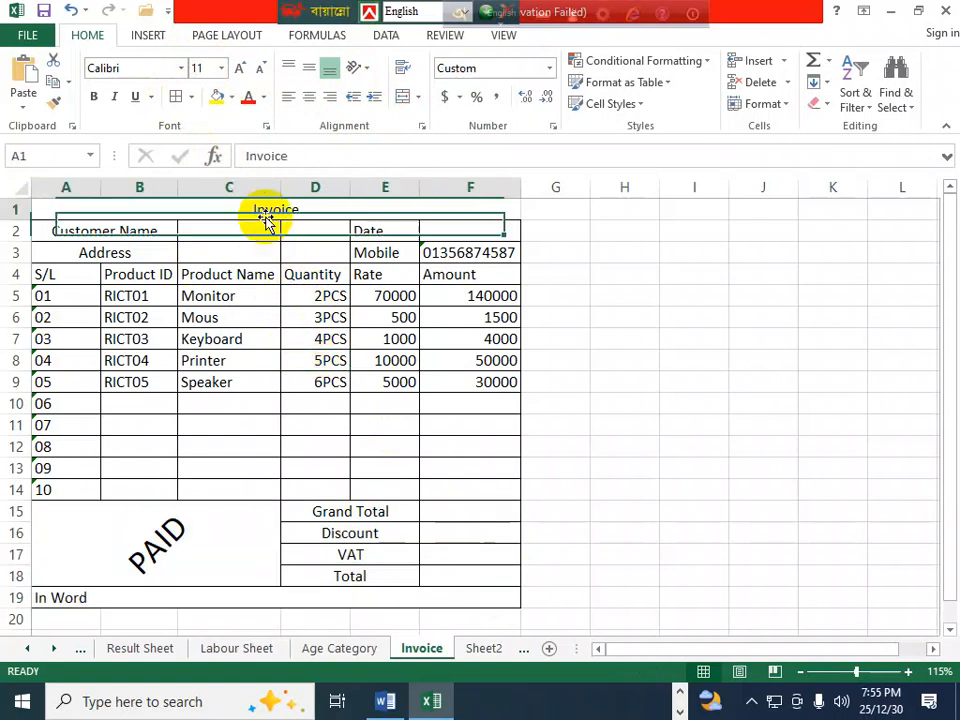
pyautogui.click(221, 68)
pyautogui.click(207, 206)
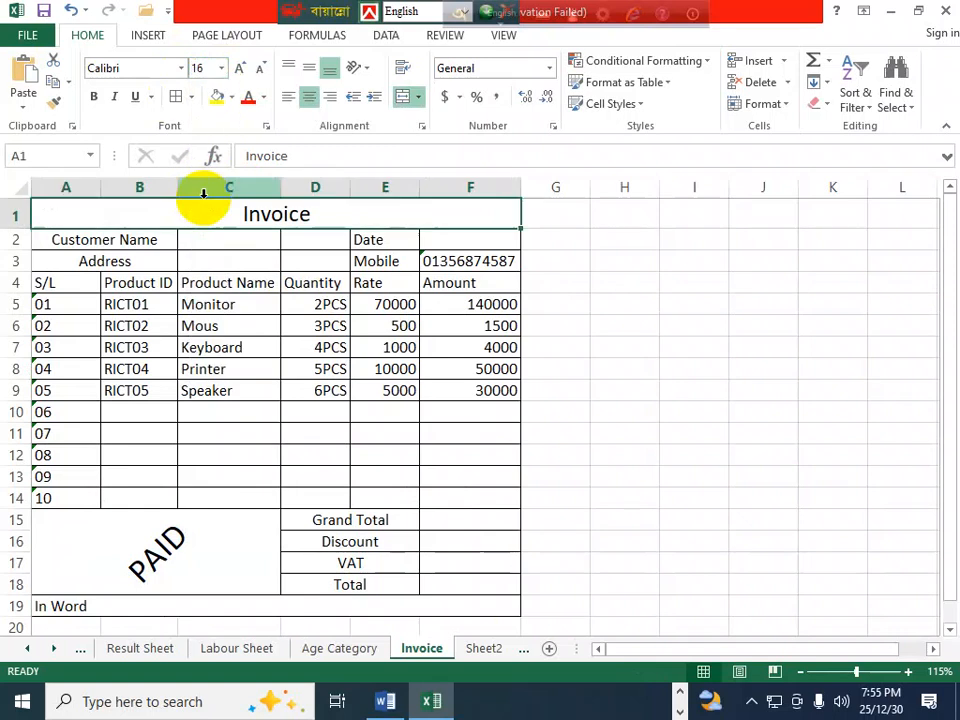
pyautogui.click(395, 438)
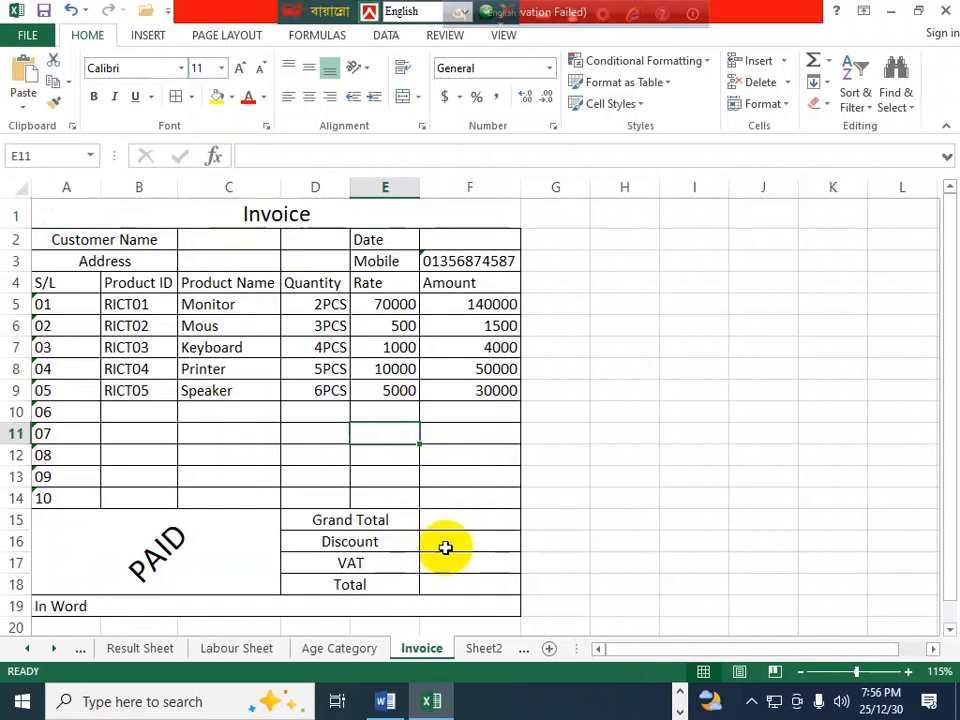
pyautogui.click(441, 516)
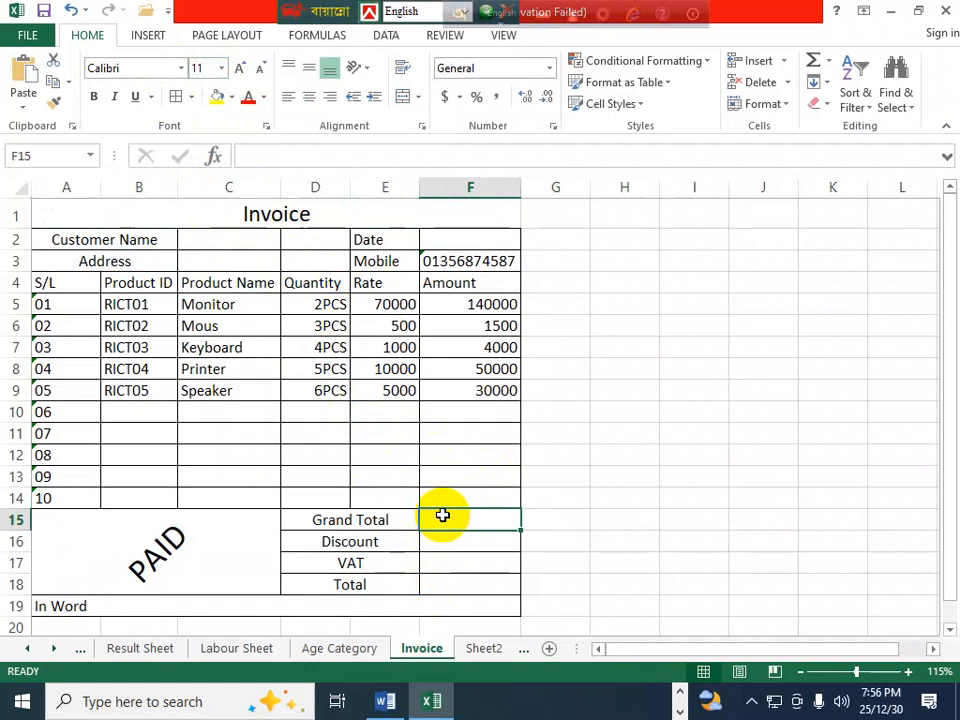
# - Enter =SUM(F5:F9) in F15 to get a Grand Total of 225500
pyautogui.write('=')
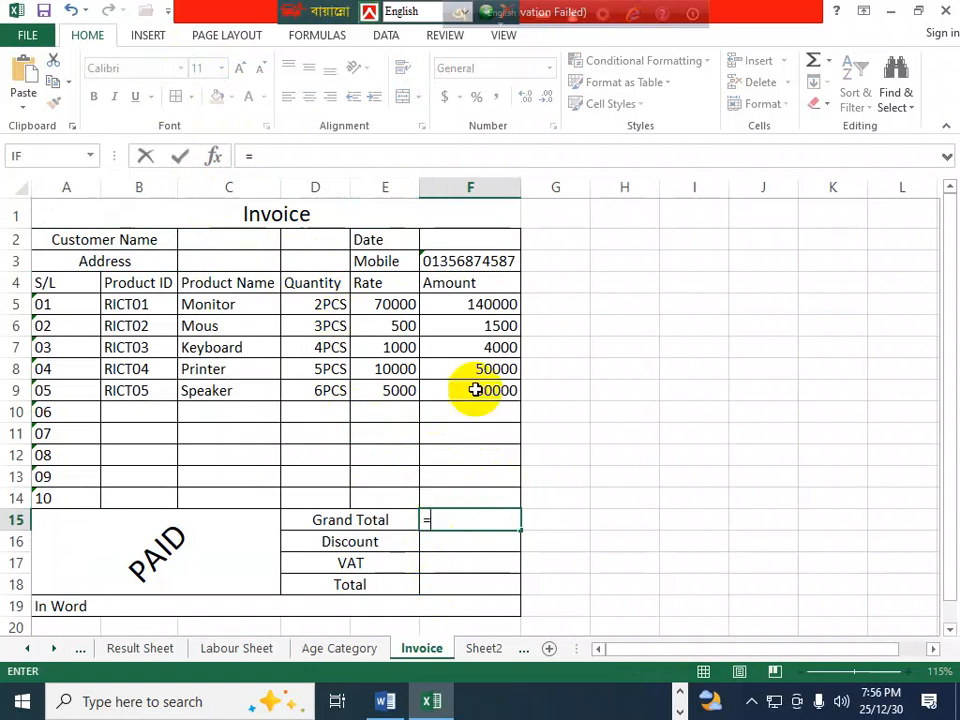
pyautogui.write('su')
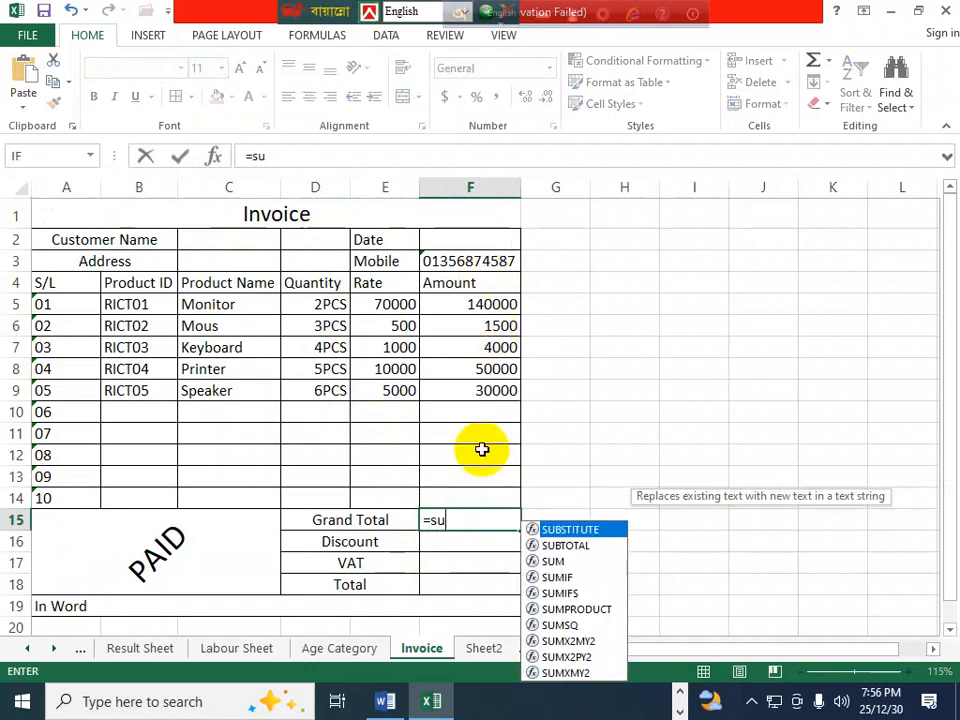
pyautogui.write('m(')
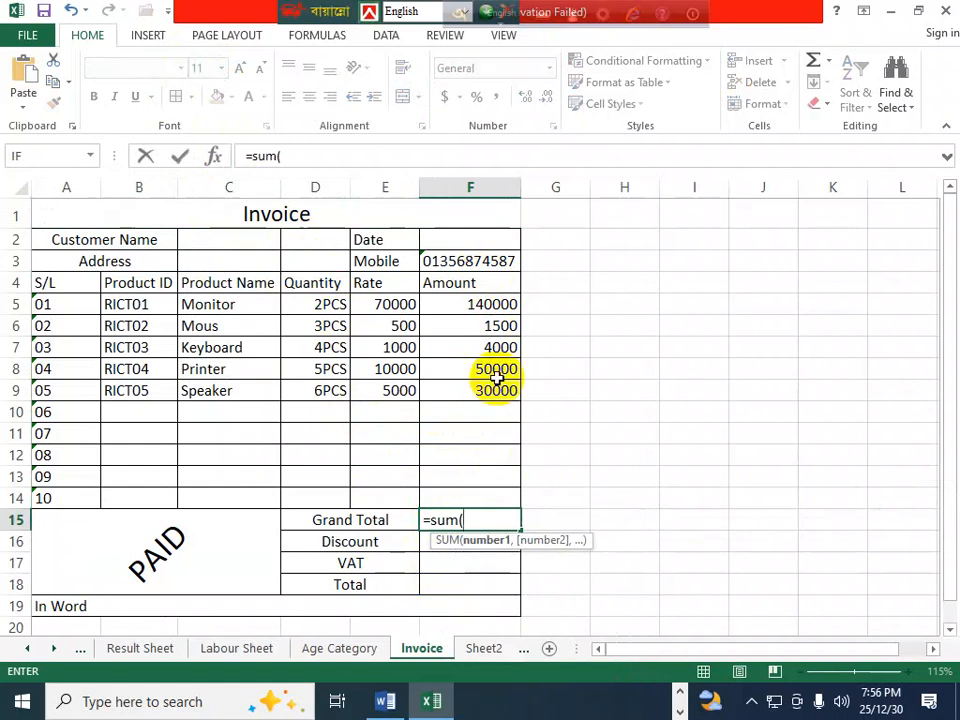
pyautogui.moveTo(478, 302); pyautogui.dragTo(502, 380)
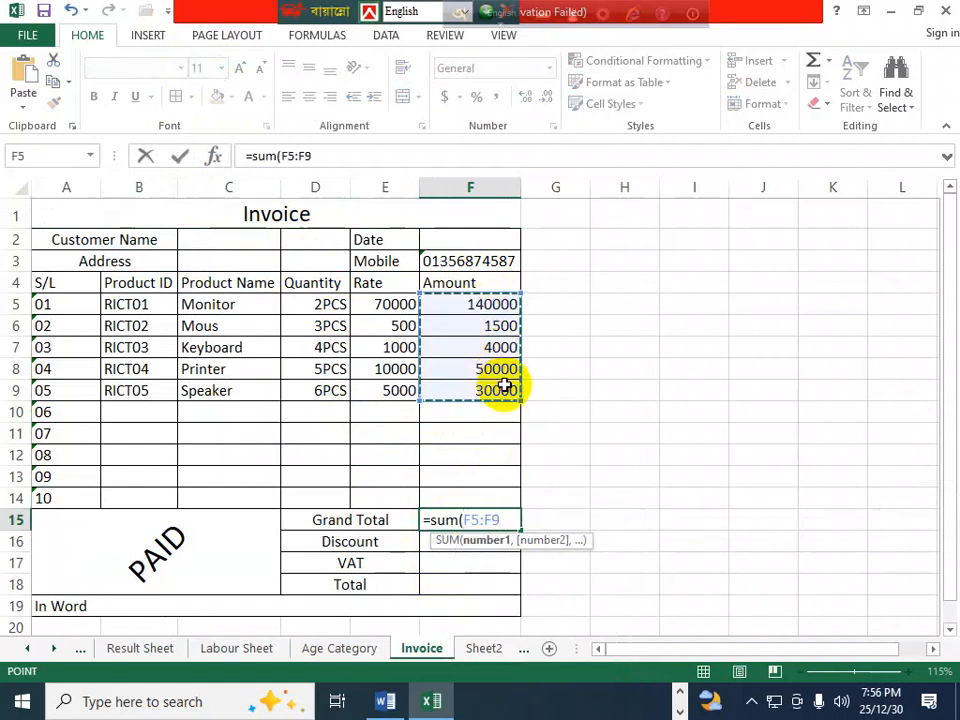
pyautogui.press('Return')
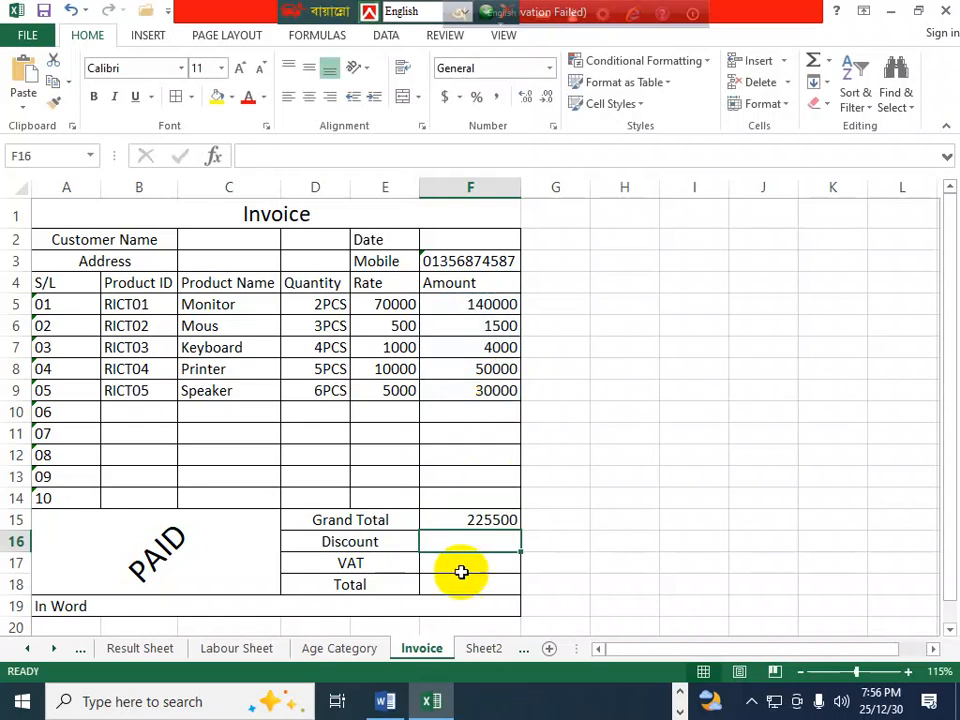
# - Start the Discount formula in F16 with the first tier: IF F15>=500000, F15*9%
pyautogui.write('=')
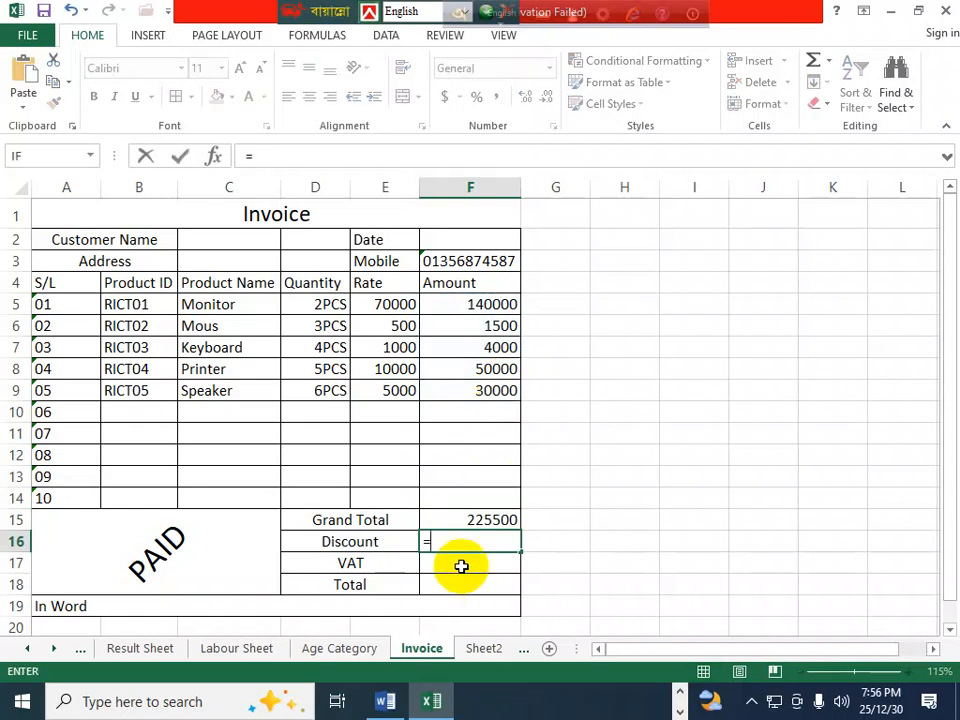
pyautogui.write('if(')
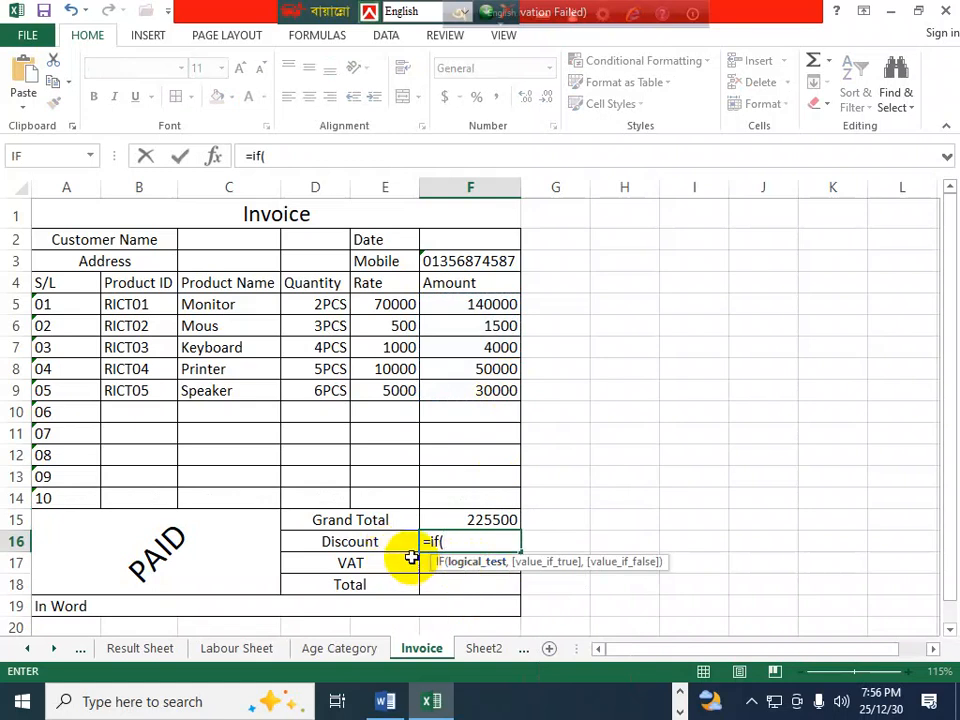
pyautogui.click(484, 518)
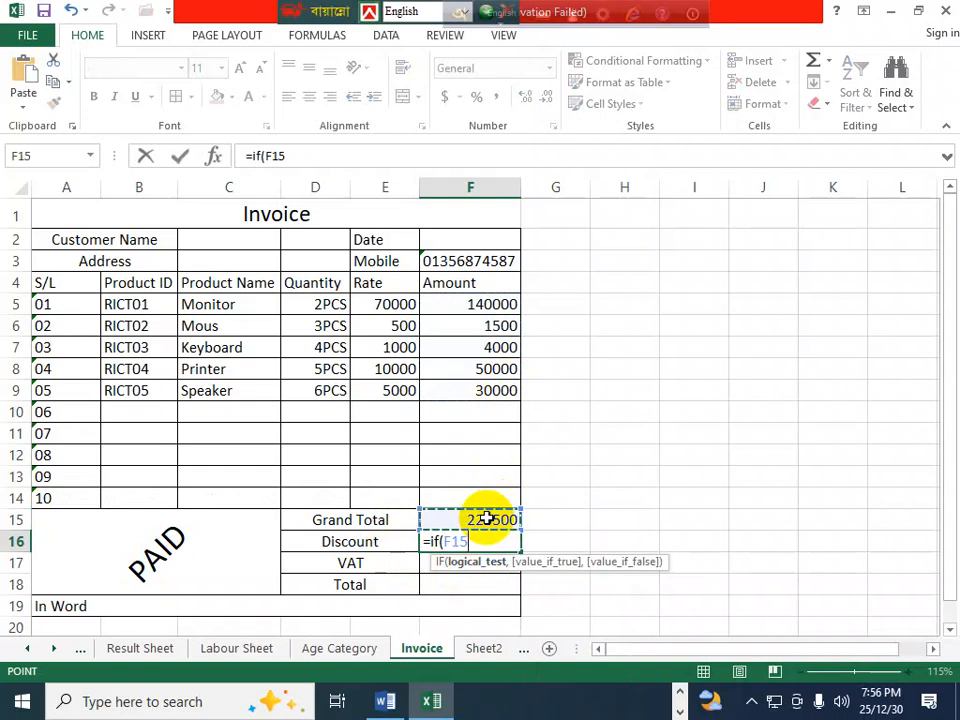
pyautogui.write('>=500000')
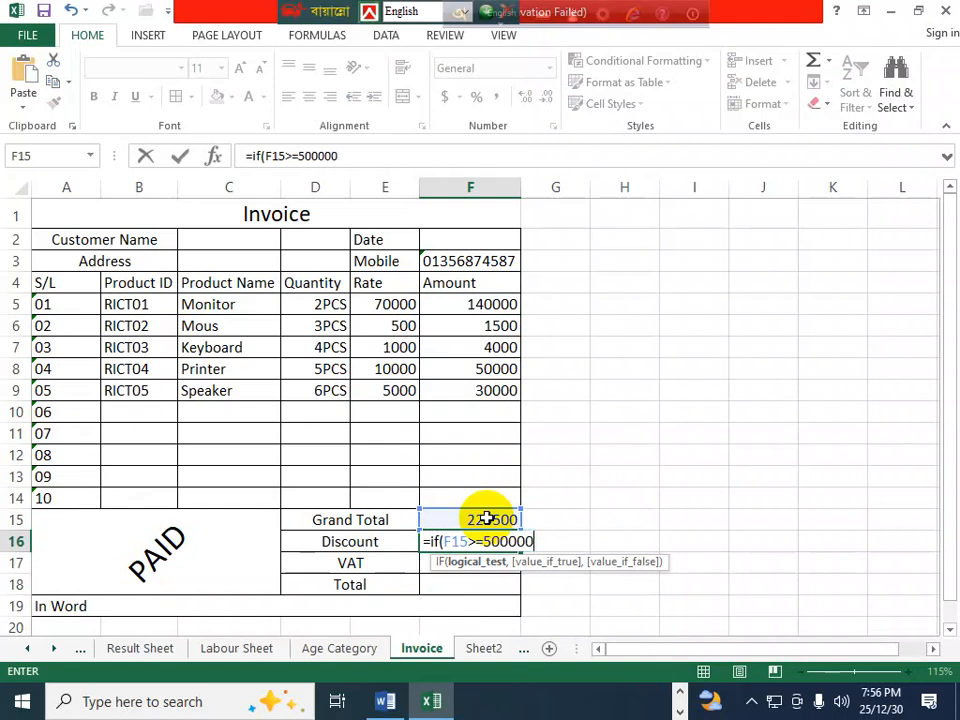
pyautogui.write(',')
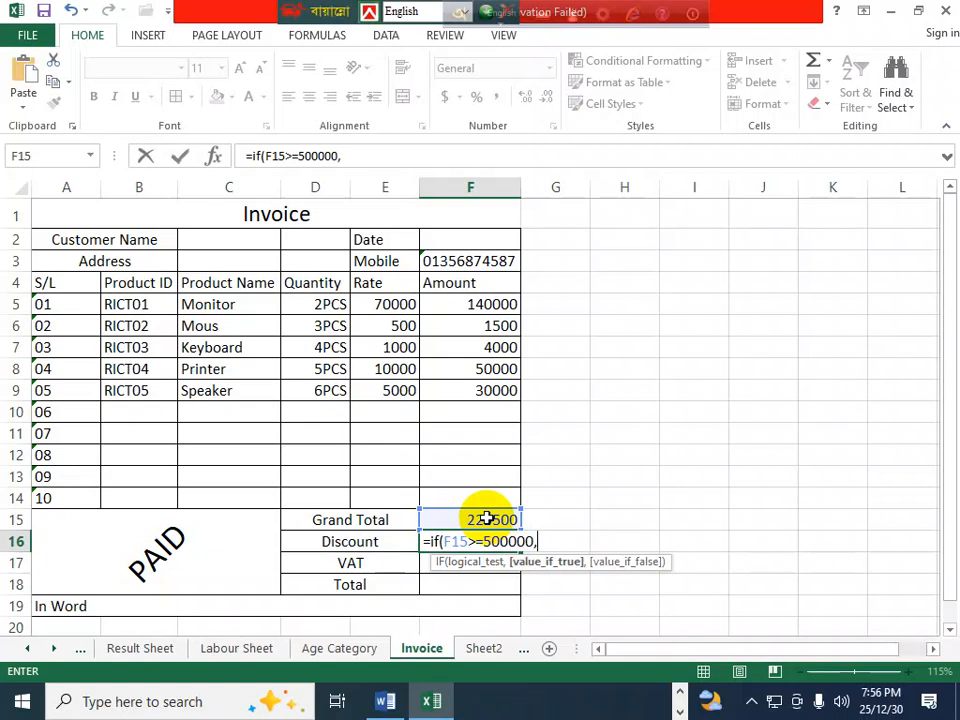
pyautogui.click(485, 518)
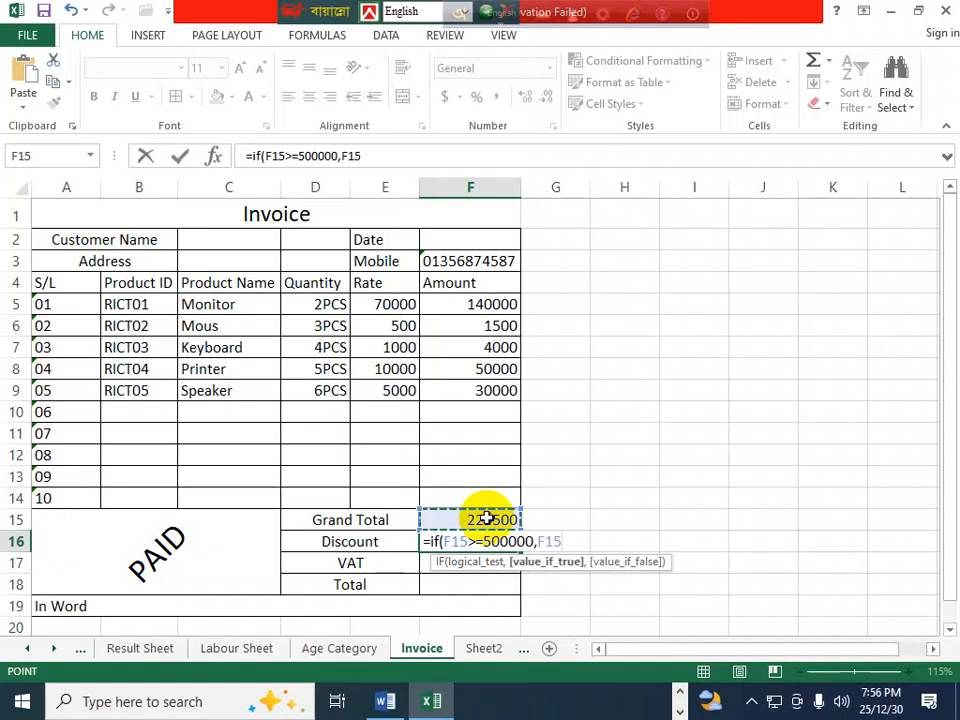
pyautogui.write('*')
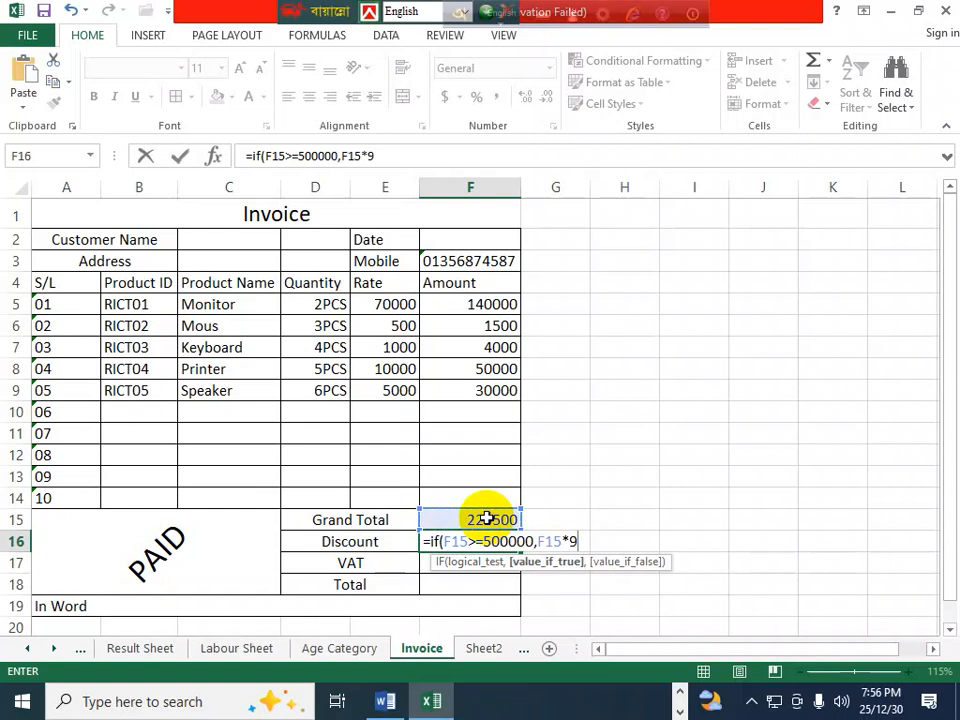
pyautogui.write('9%,')
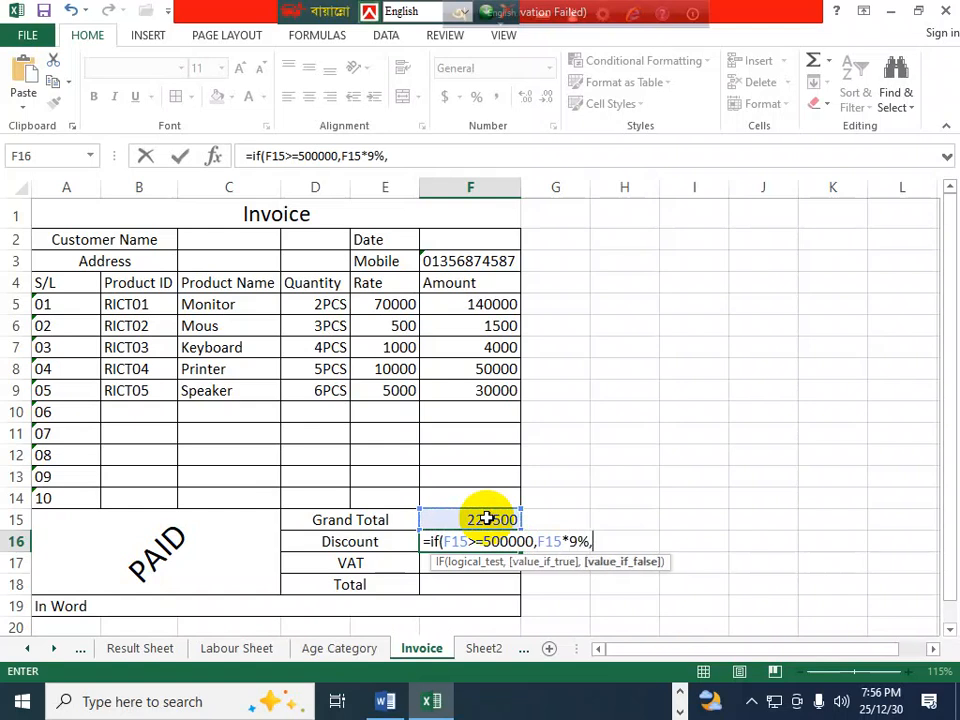
# - Add the nested second tier: IF F15>=300000, F15*3%
pyautogui.moveTo(418, 155); pyautogui.dragTo(248, 156)
pyautogui.hotkey('ctrl', 'c')
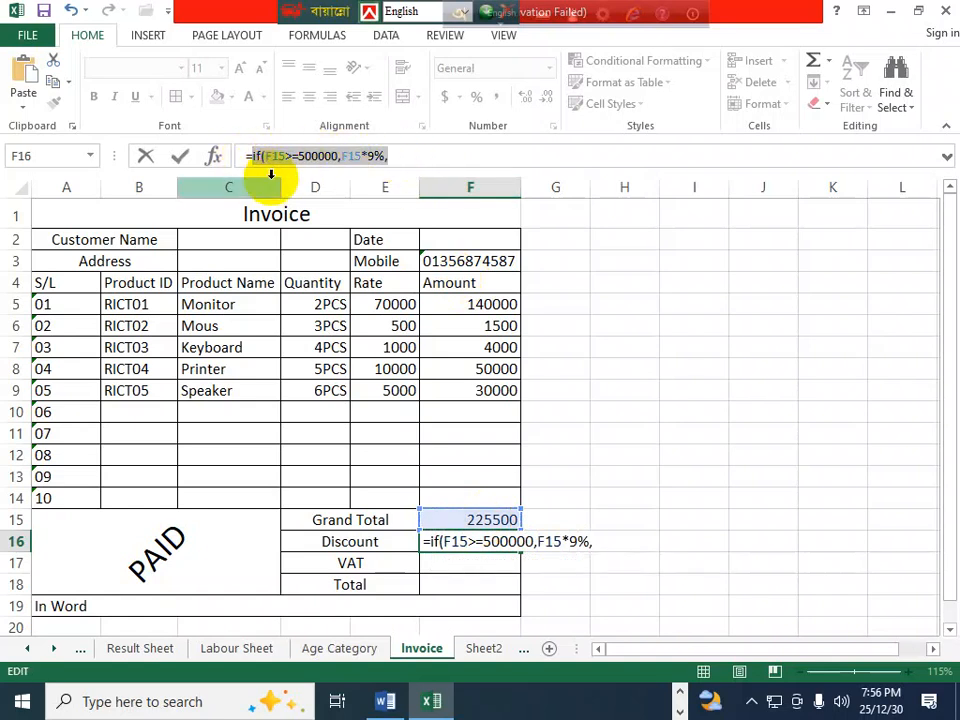
pyautogui.click(407, 154)
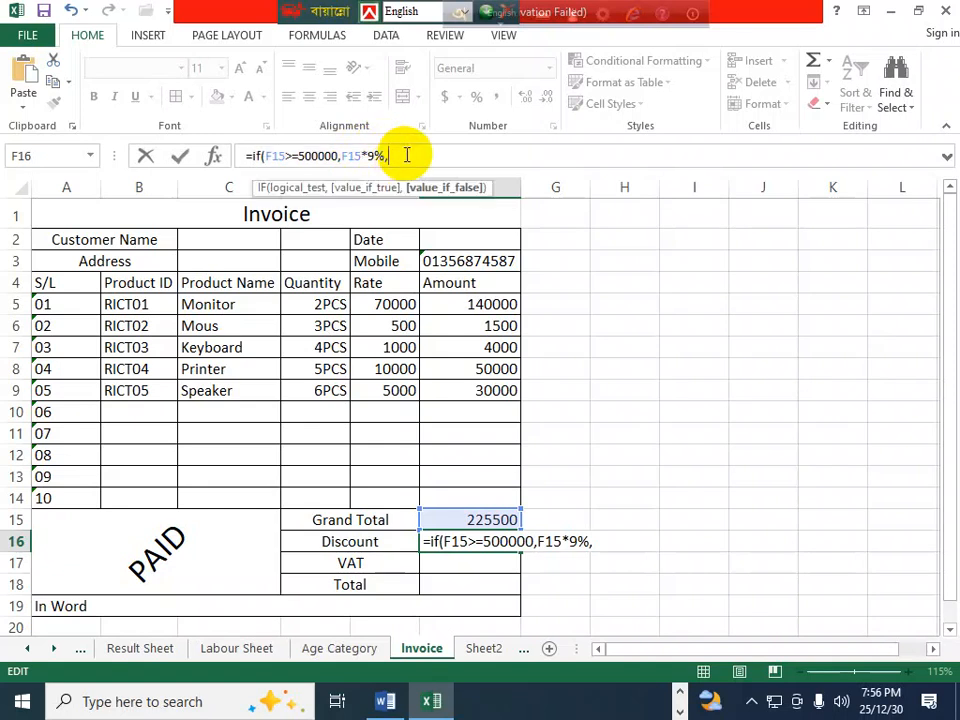
pyautogui.hotkey('ctrl', 'v')
pyautogui.doubleClick(440, 155)
pyautogui.click(437, 155)
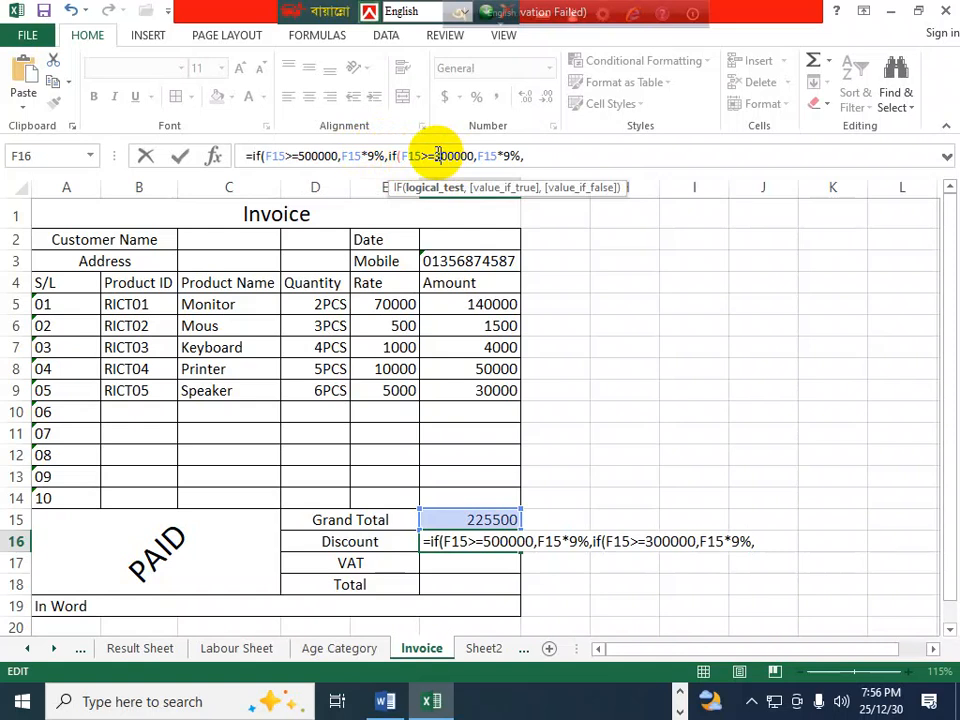
pyautogui.click(506, 155)
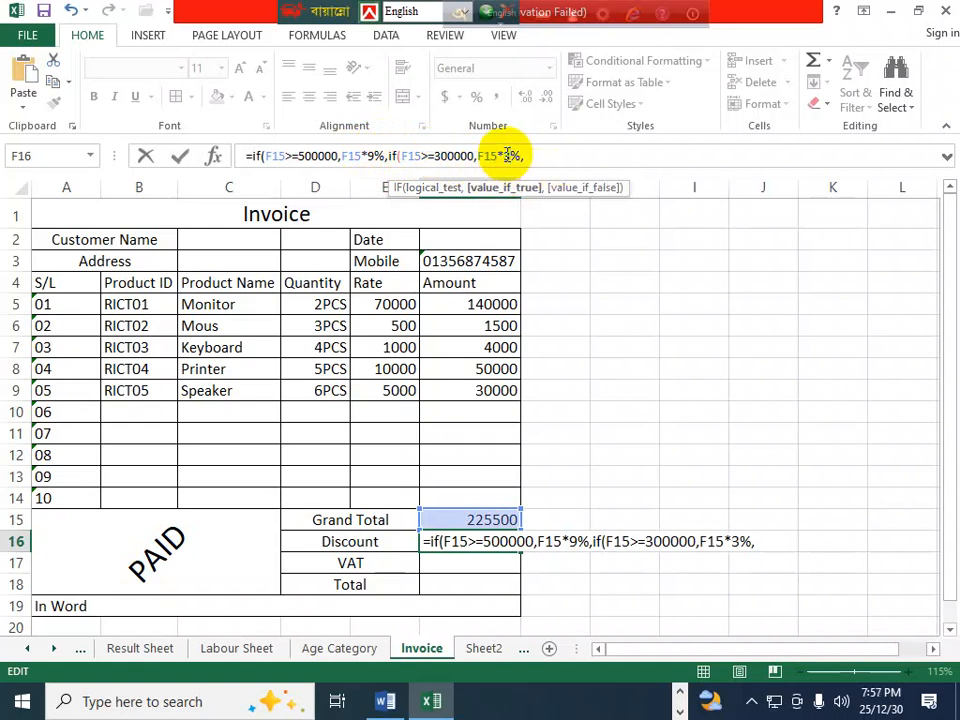
pyautogui.click(552, 149)
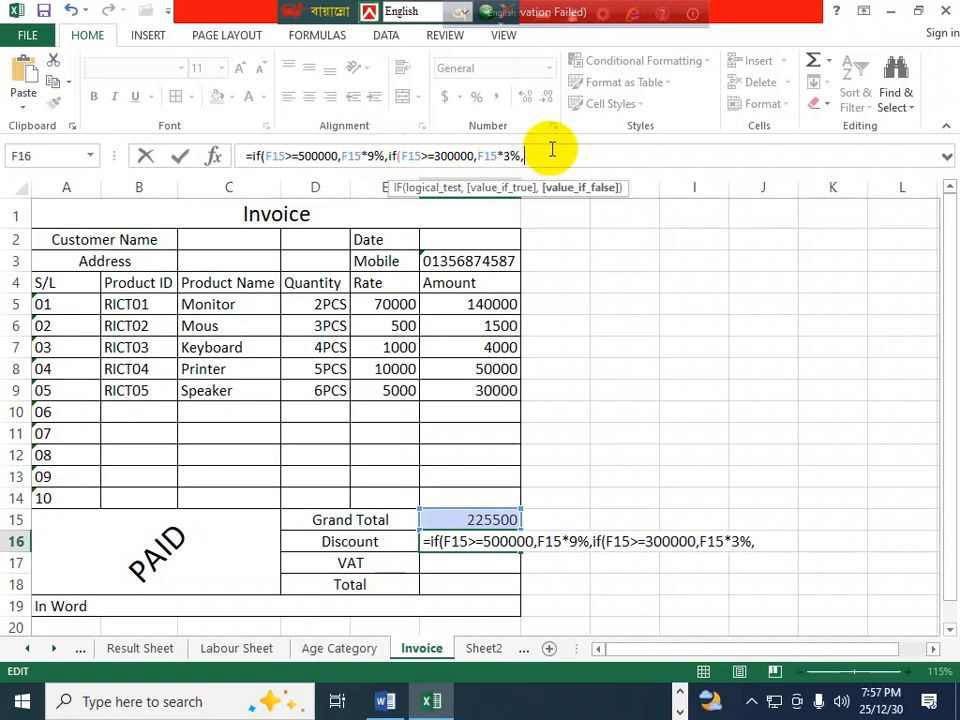
pyautogui.hotkey('ctrl', 'v')
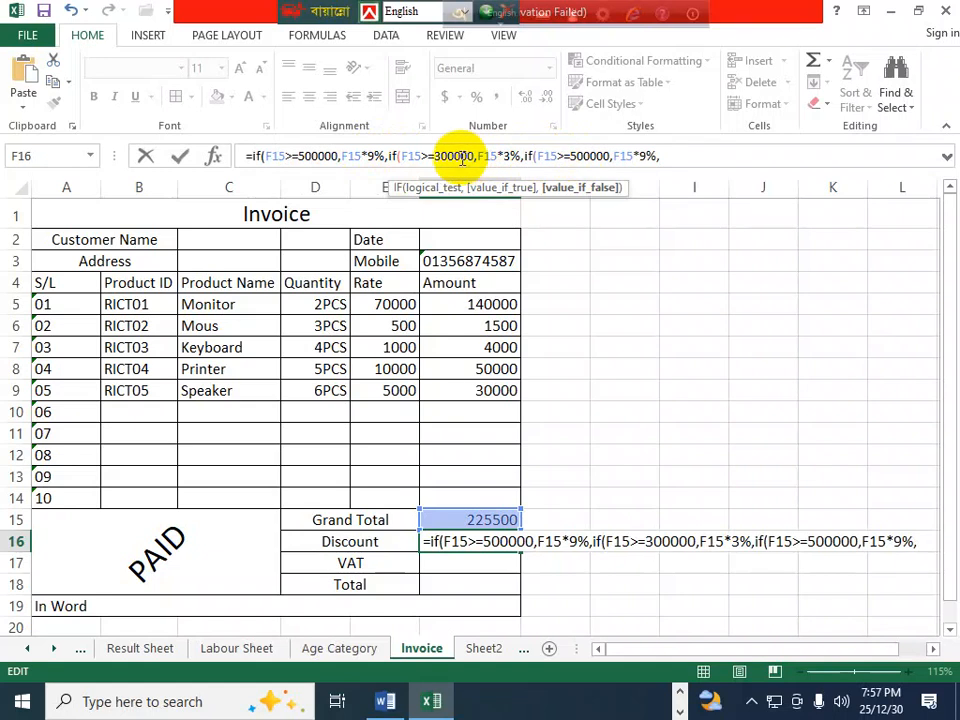
# - Add the third tier IF F15<300000, F15*1%, else 0, and close the formula
pyautogui.click(555, 157)
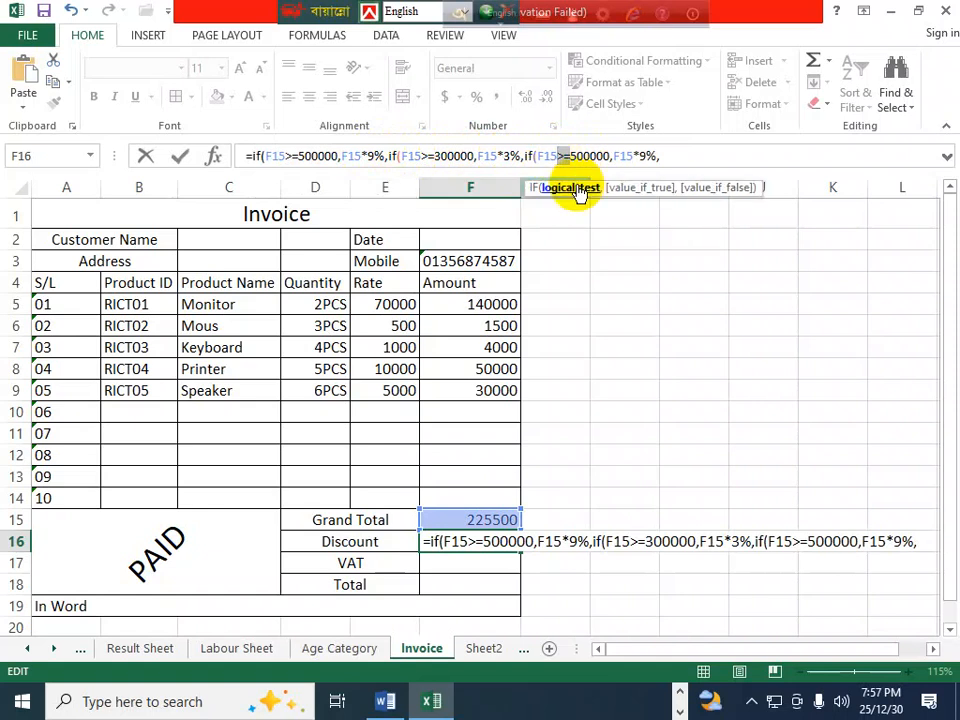
pyautogui.write('<')
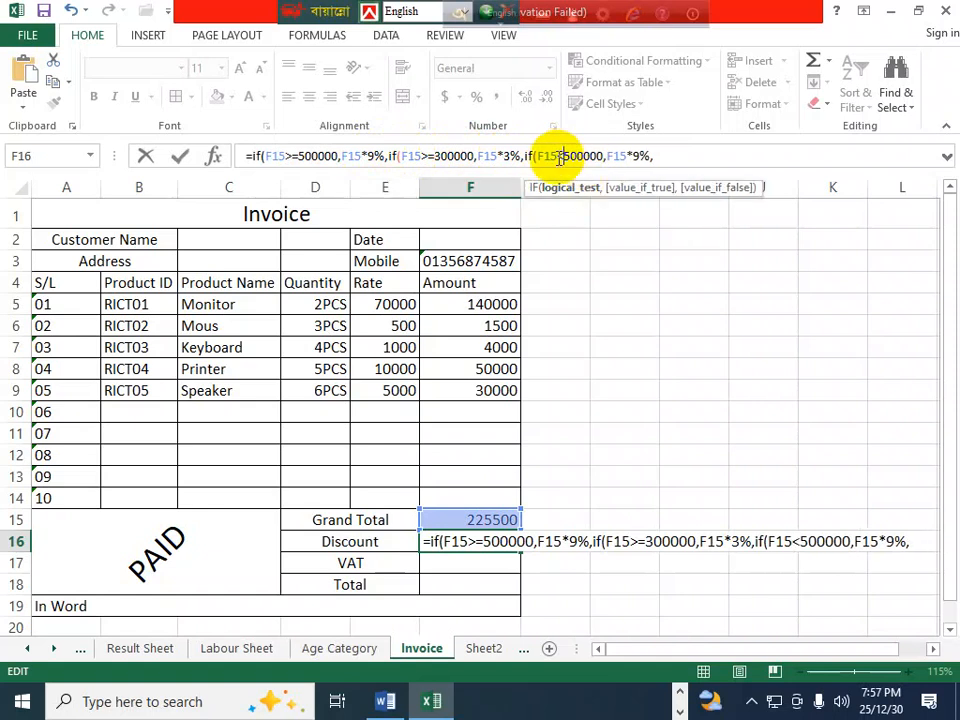
pyautogui.click(565, 158)
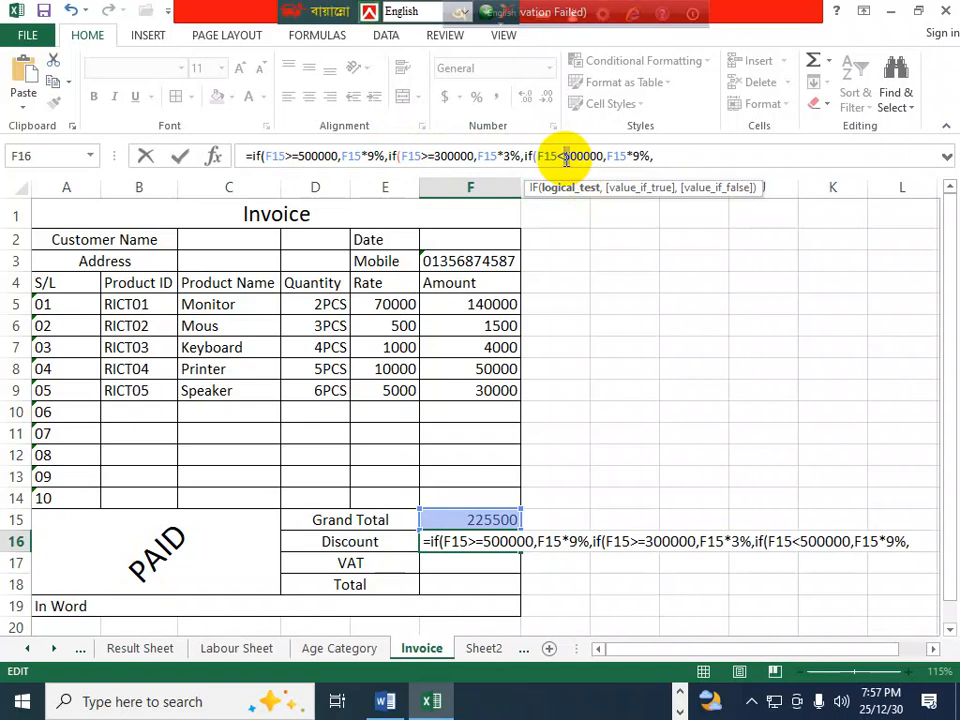
pyautogui.click(638, 155)
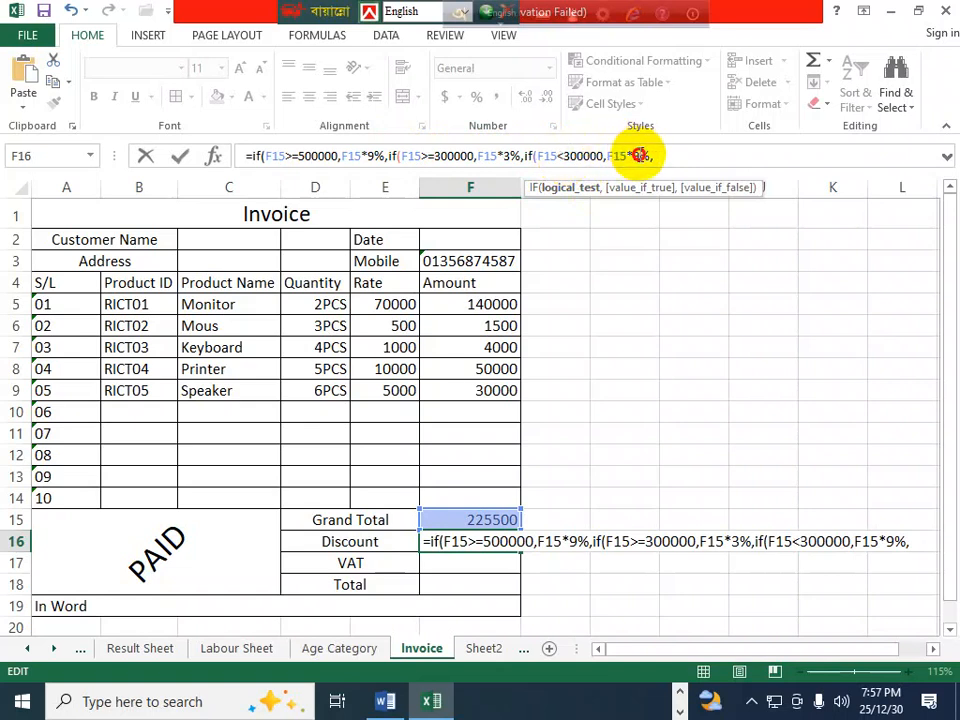
pyautogui.doubleClick(636, 155)
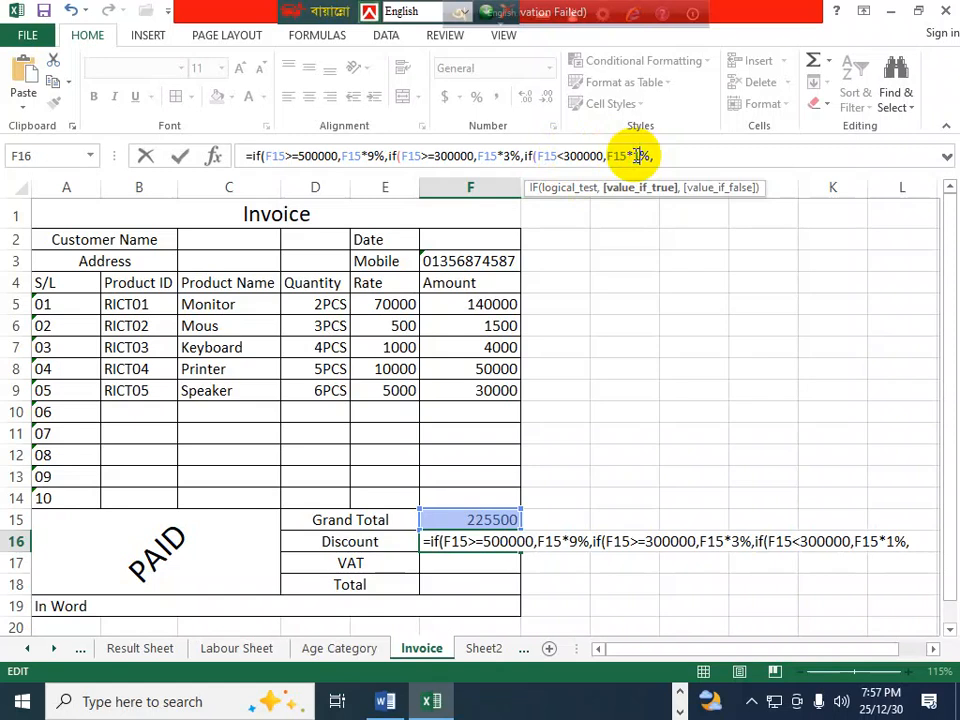
pyautogui.click(678, 156)
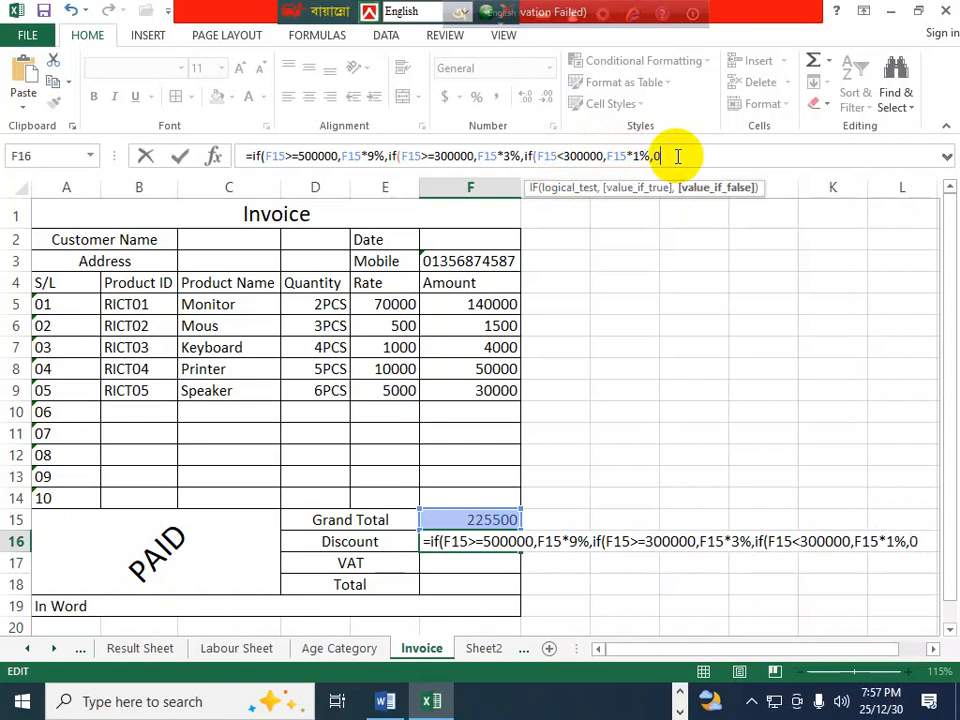
pyautogui.write(')')
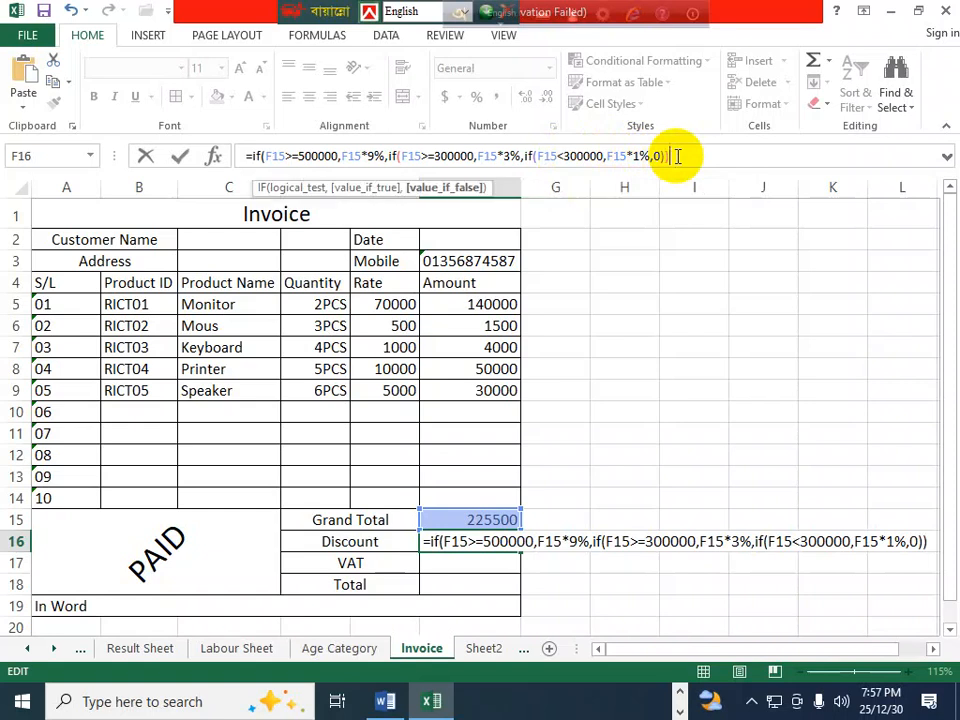
pyautogui.press('Return')
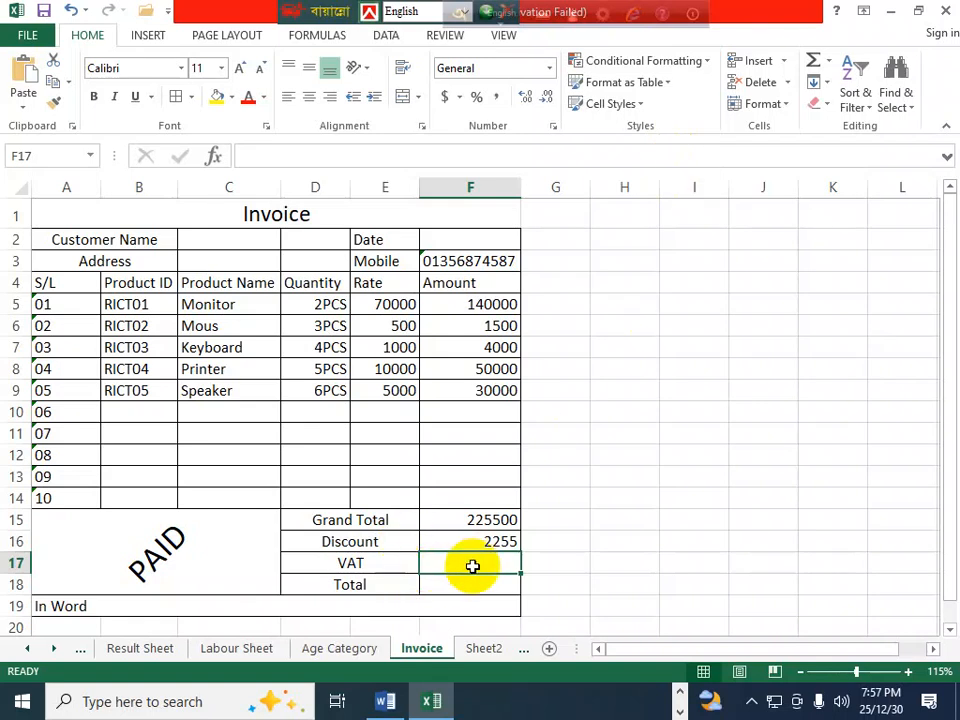
# - Check the Discount, VAT and Total formulas in the Word notes, then return to Excel
pyautogui.write('=')
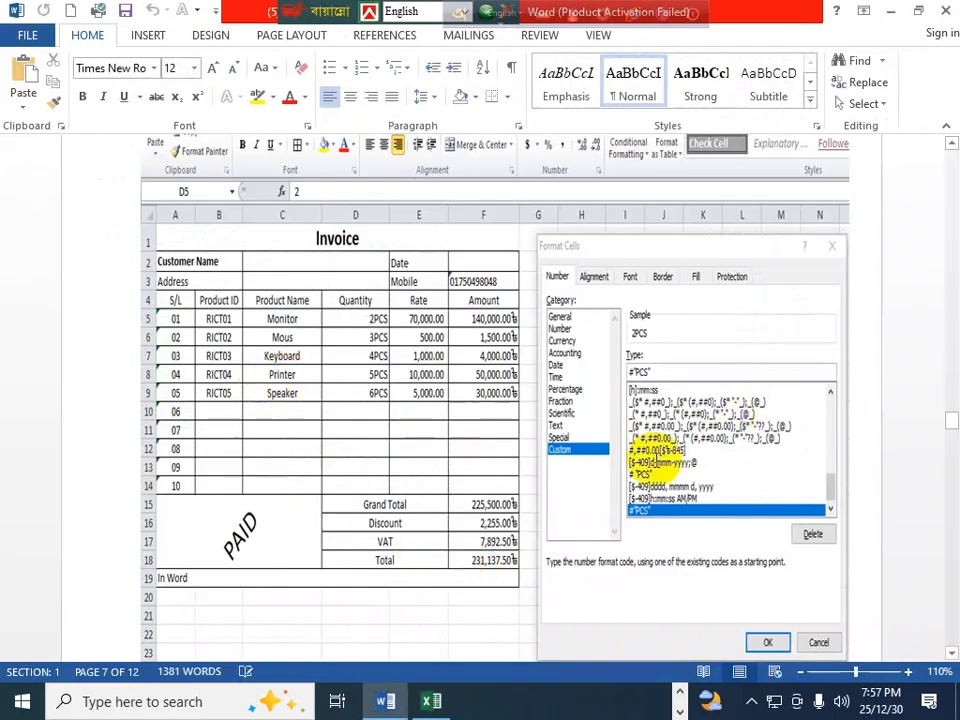
pyautogui.scroll(4, 242, 240)
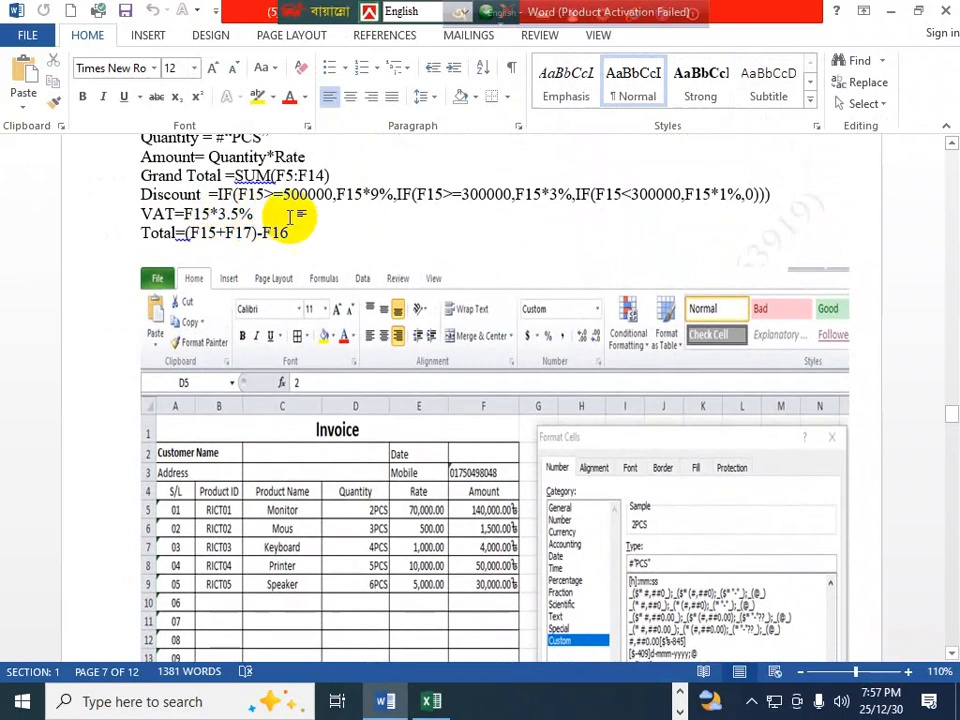
pyautogui.moveTo(210, 194); pyautogui.dragTo(789, 187)
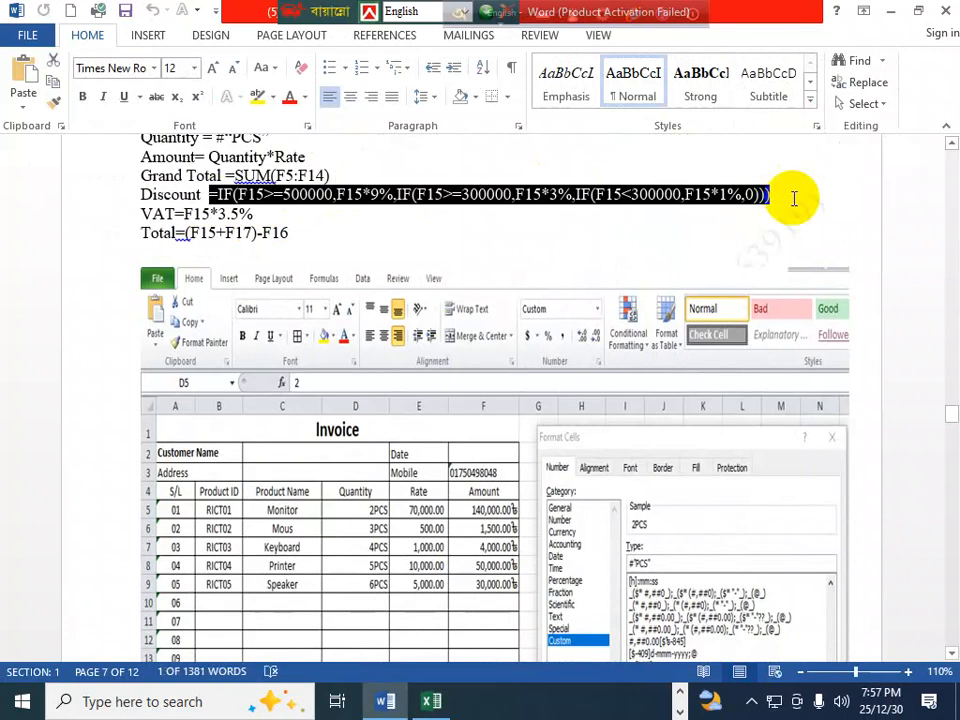
pyautogui.hotkey('alt', 'Tab')
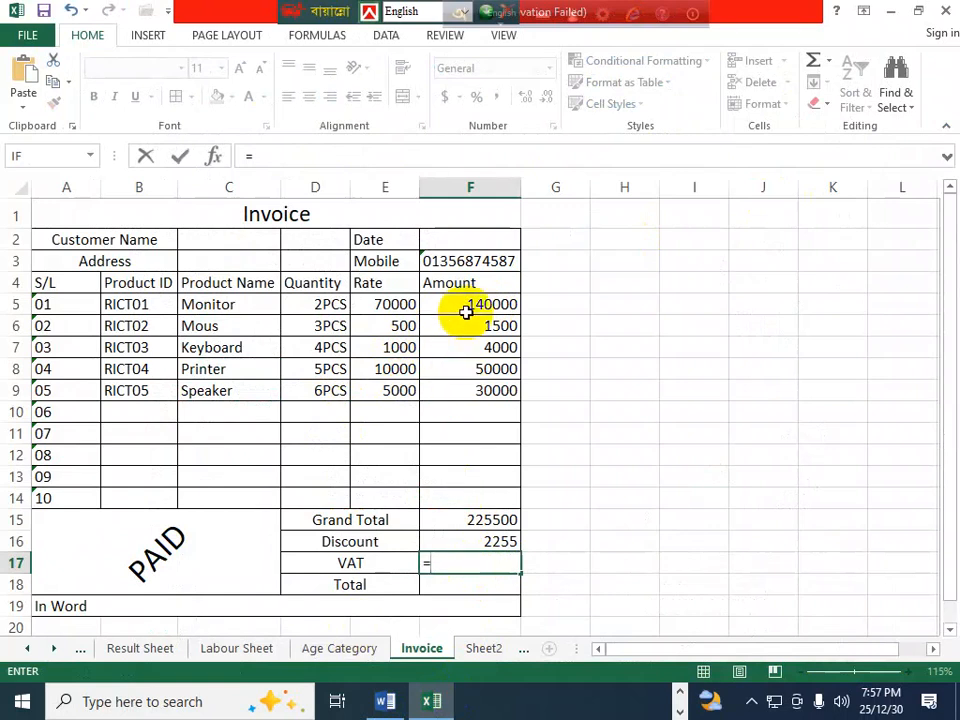
# - Enter =F15*3.5% in F17 to get a VAT of 7892.5
pyautogui.click(467, 519)
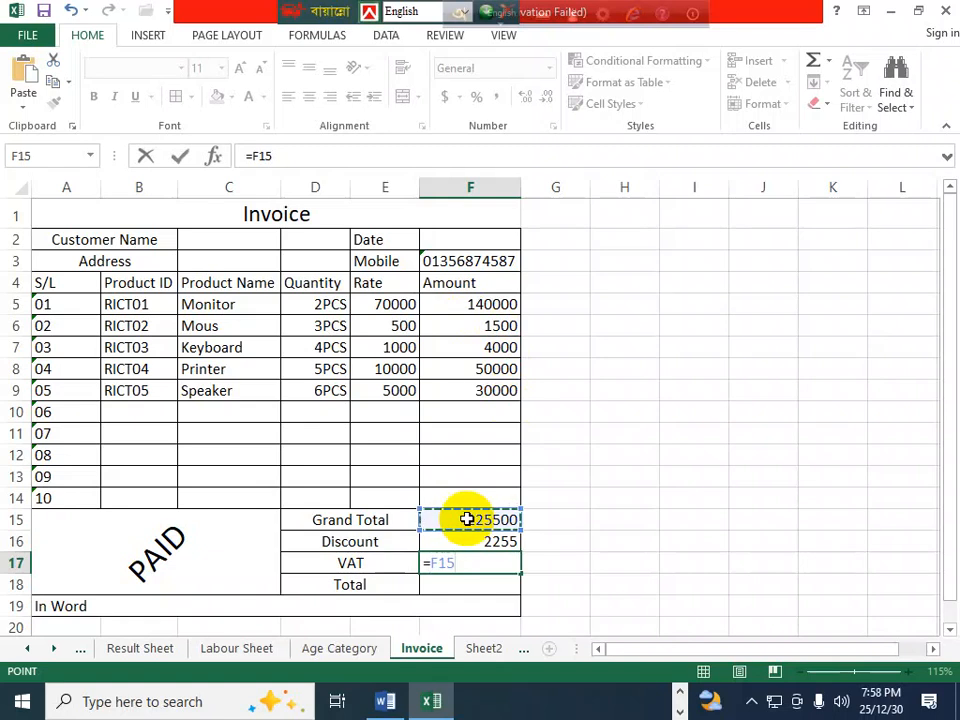
pyautogui.write('*')
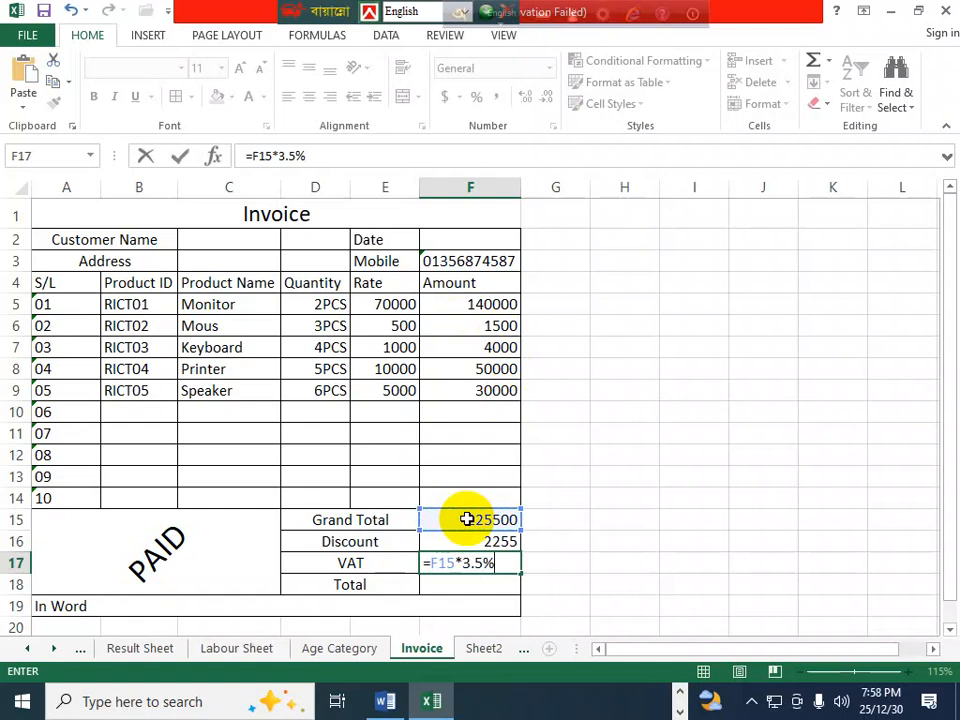
pyautogui.press('Return')
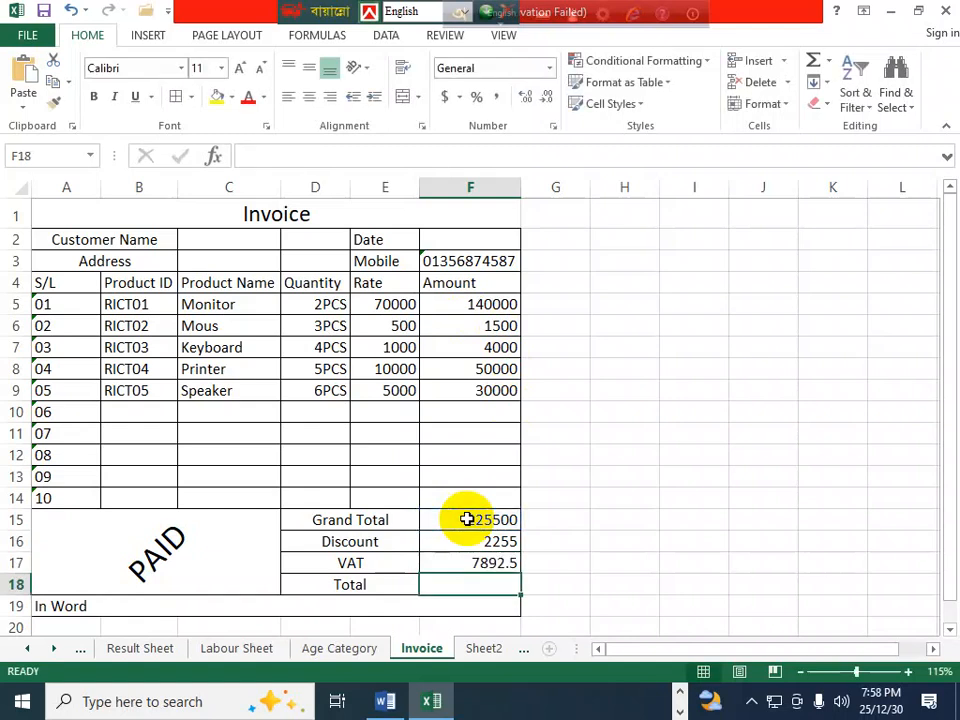
# - Enter =(F15+F17)-F16 in F18 to get a Total of 231137.5
pyautogui.write('=(')
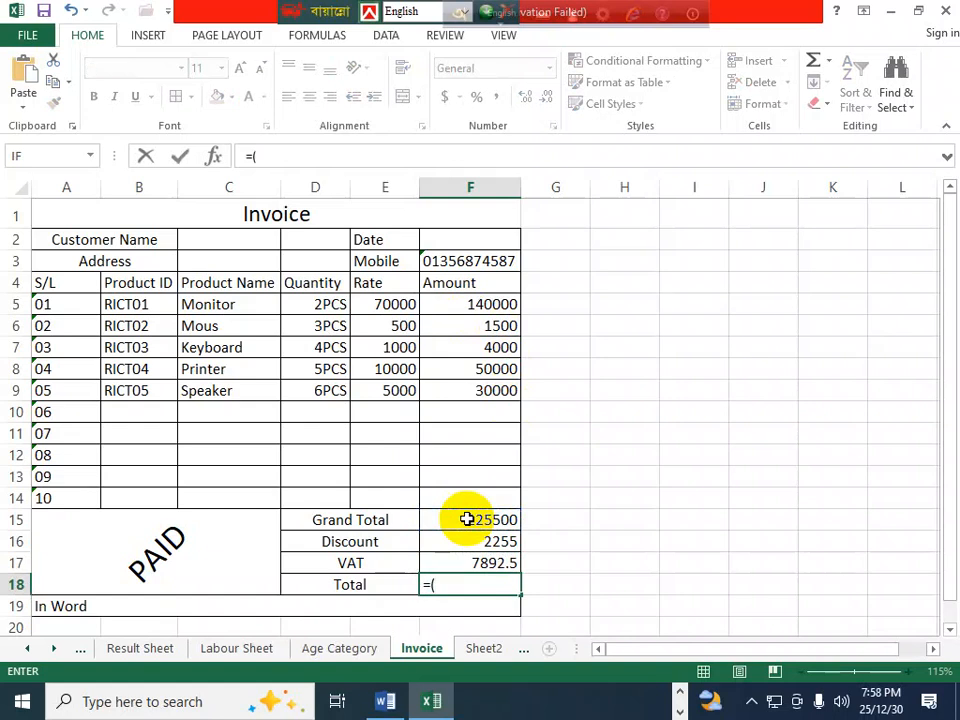
pyautogui.click(466, 520)
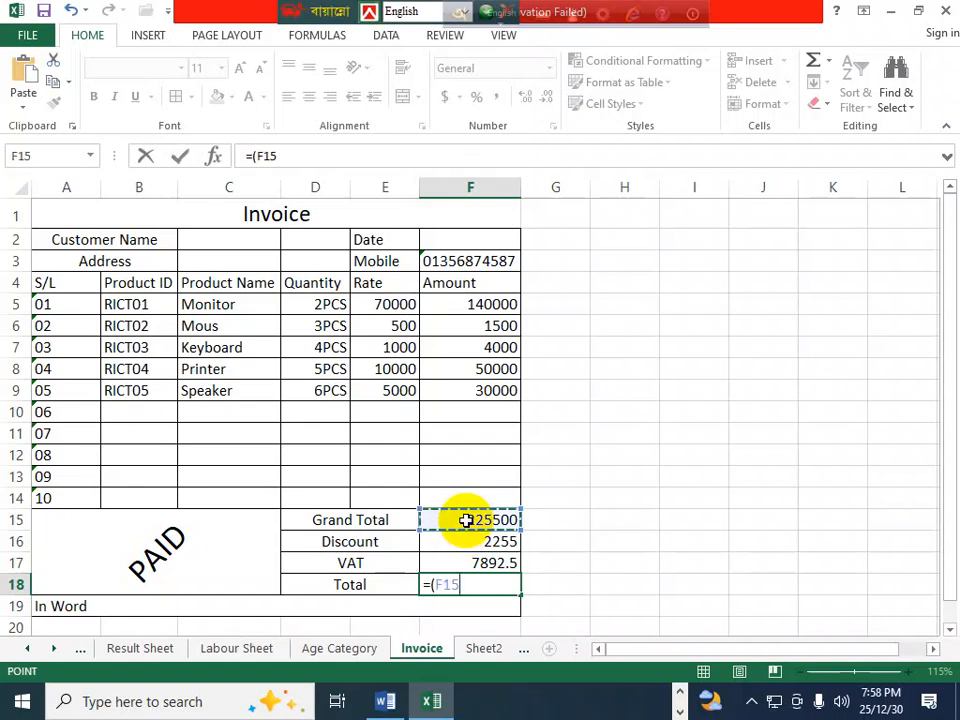
pyautogui.write('+')
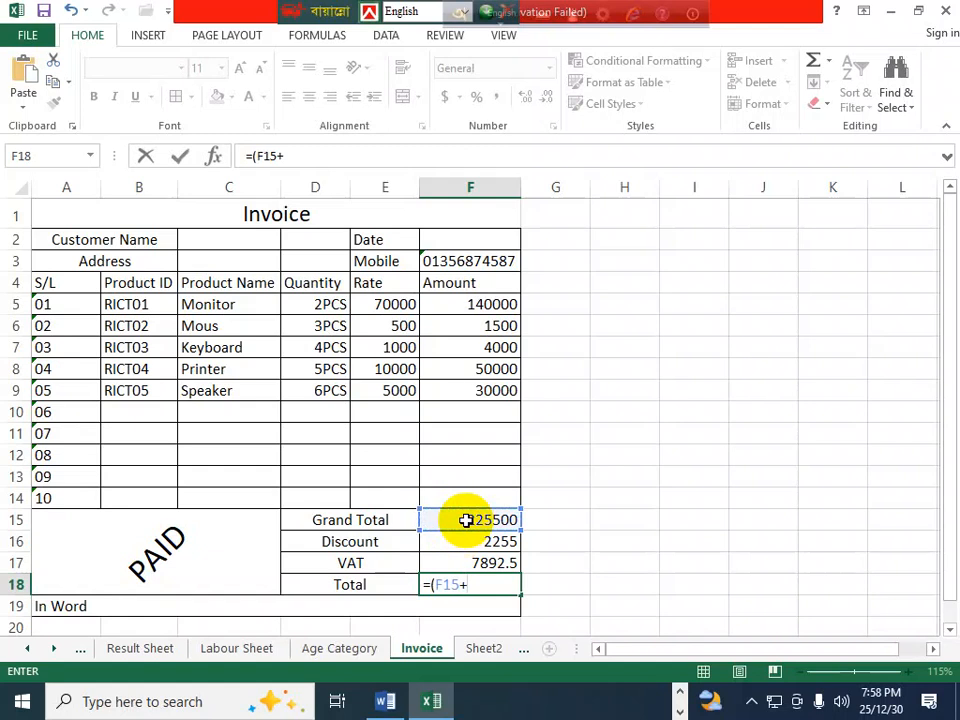
pyautogui.click(489, 562)
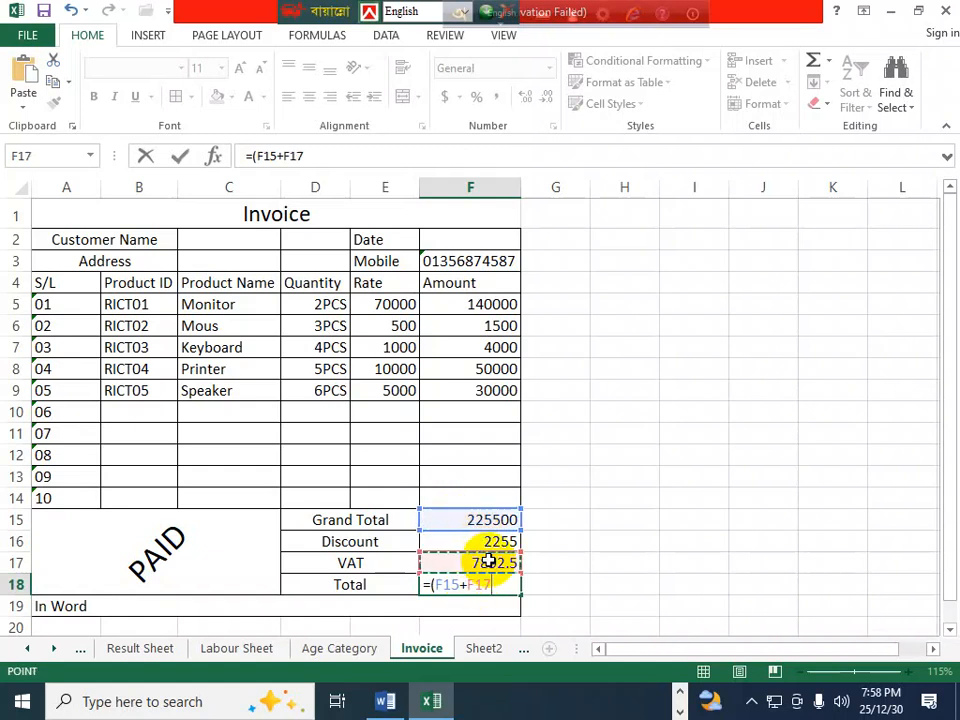
pyautogui.write(')-')
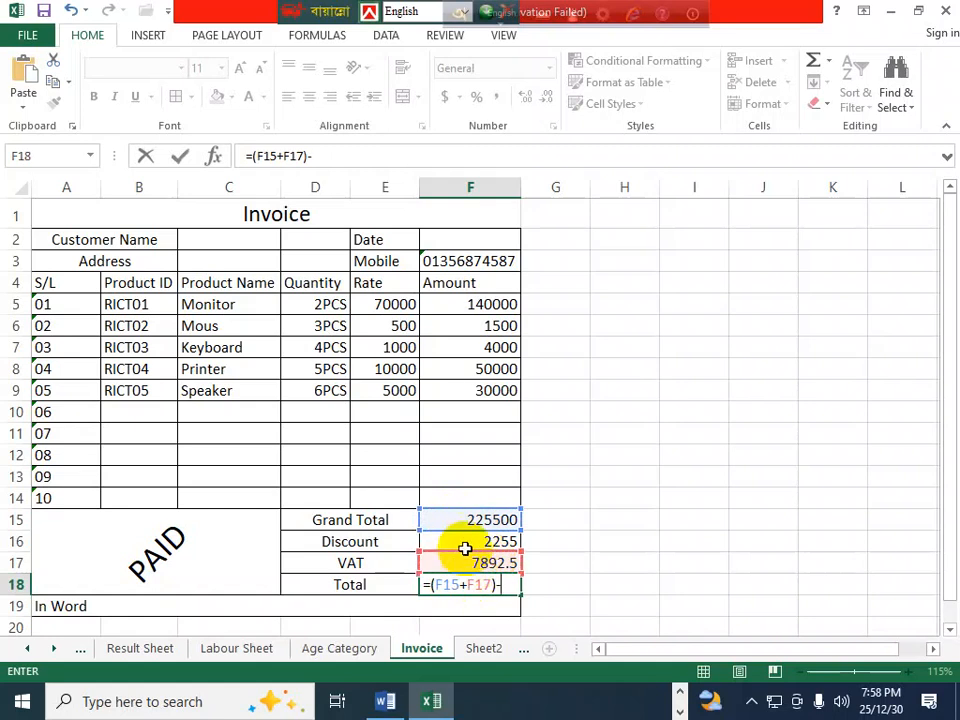
pyautogui.click(472, 540)
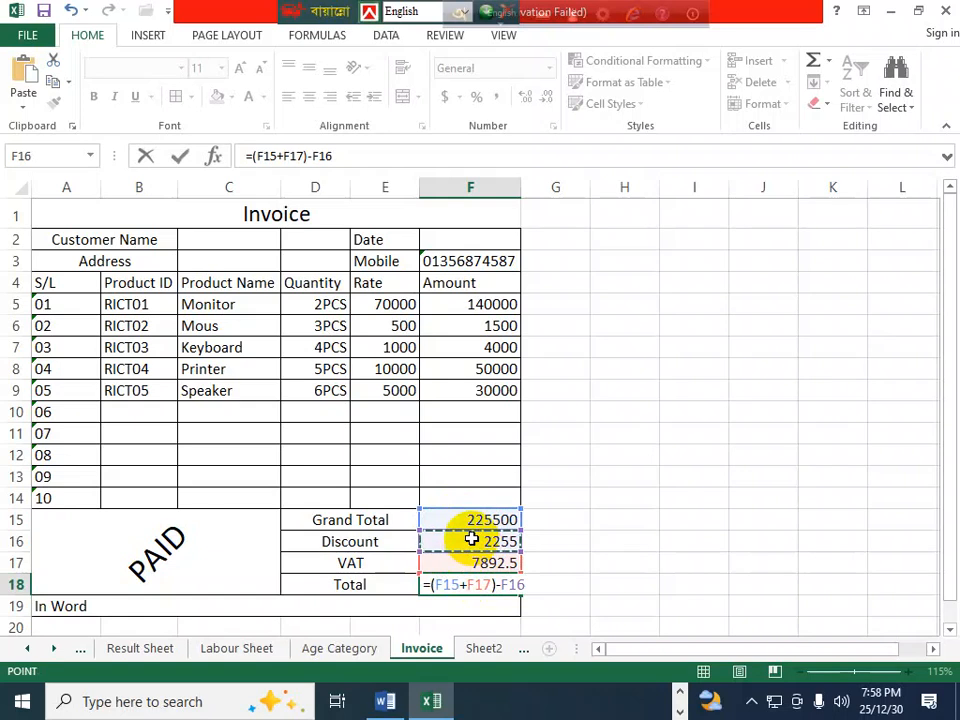
pyautogui.press('Return')
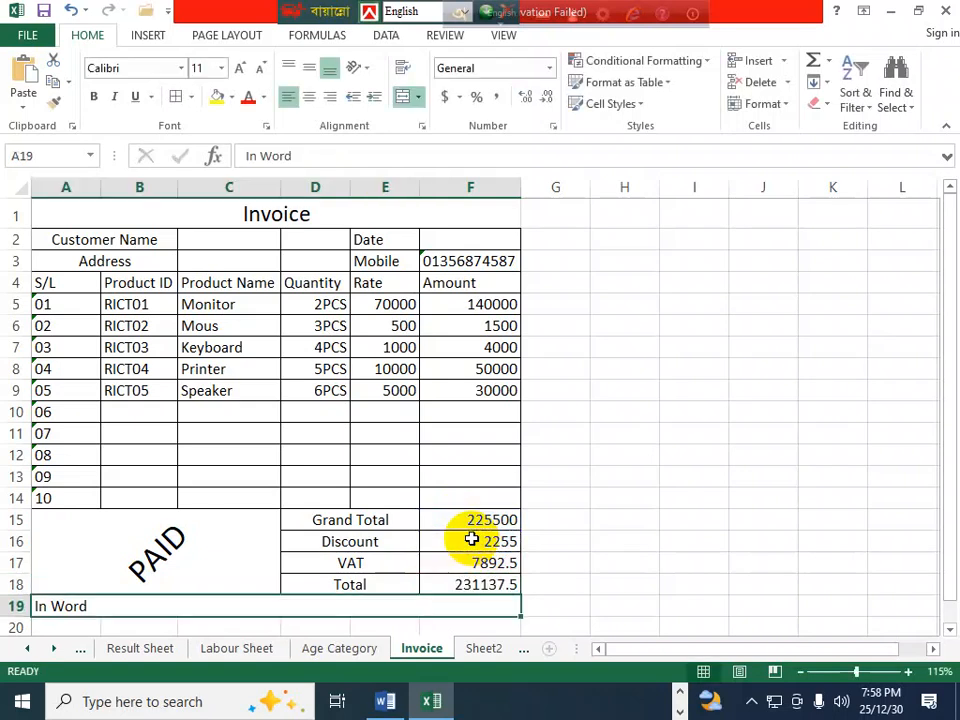
# - Apply the default dollar accounting format to the rates E5:E9, then undo it
pyautogui.moveTo(395, 305); pyautogui.dragTo(401, 396)
pyautogui.click(549, 67)
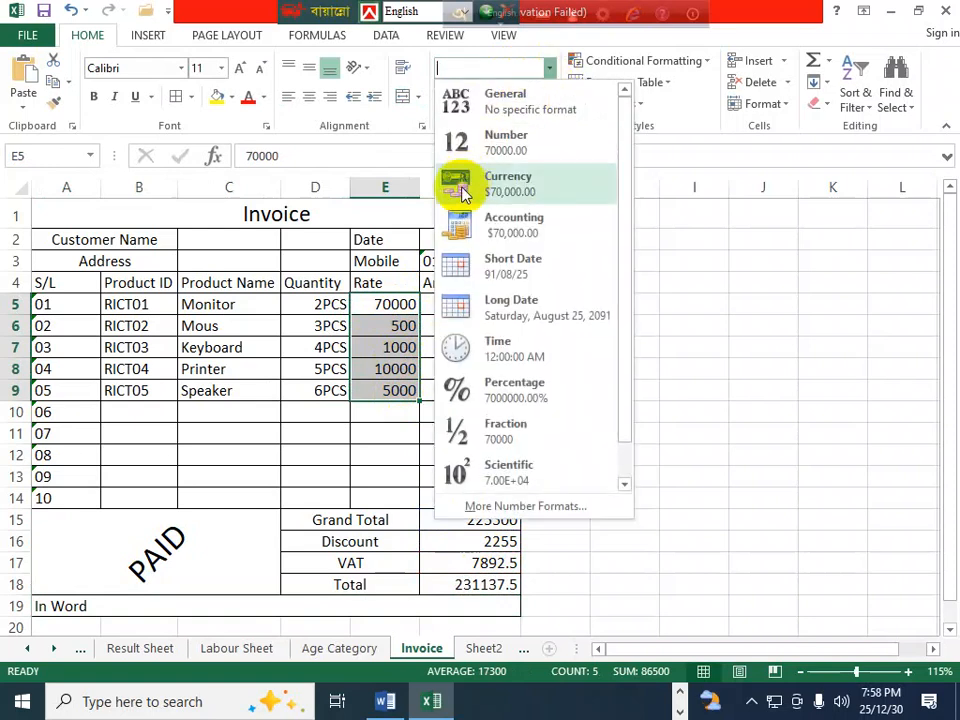
pyautogui.click(510, 235)
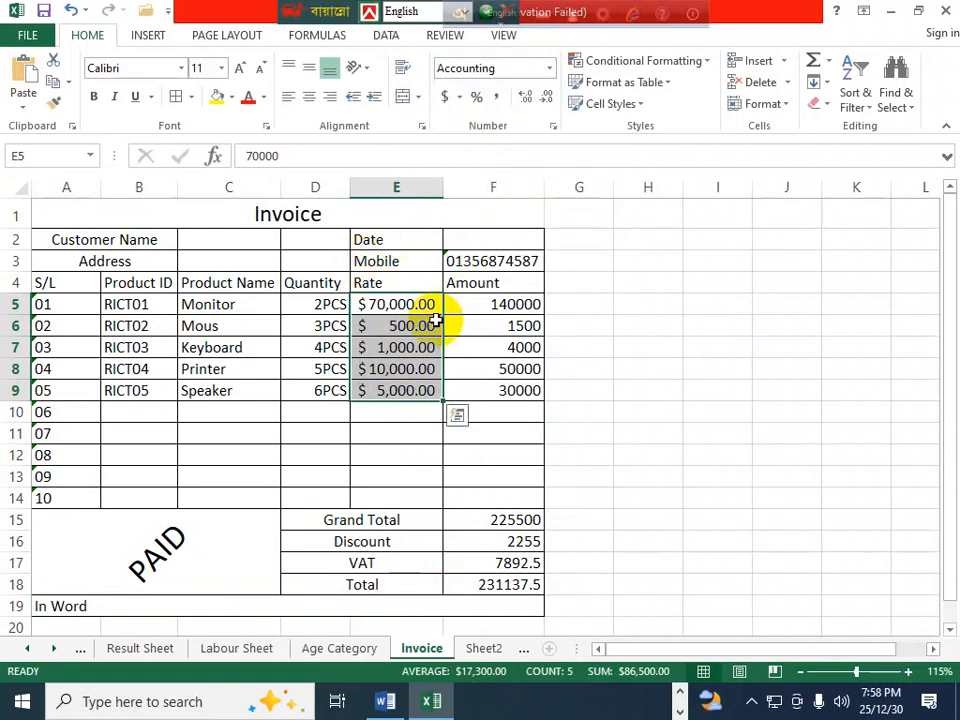
pyautogui.hotkey('ctrl', 'z')
# - Format the rates E5:E9 as Accounting with the ৳ Bangla (Bangladesh) symbol
pyautogui.click(549, 67)
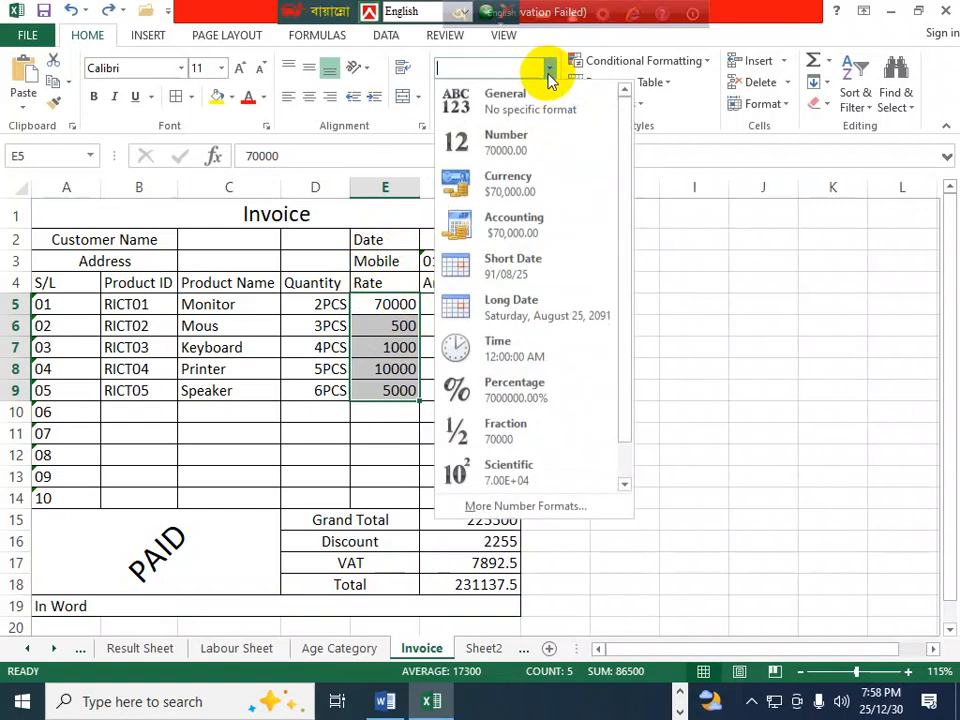
pyautogui.click(530, 503)
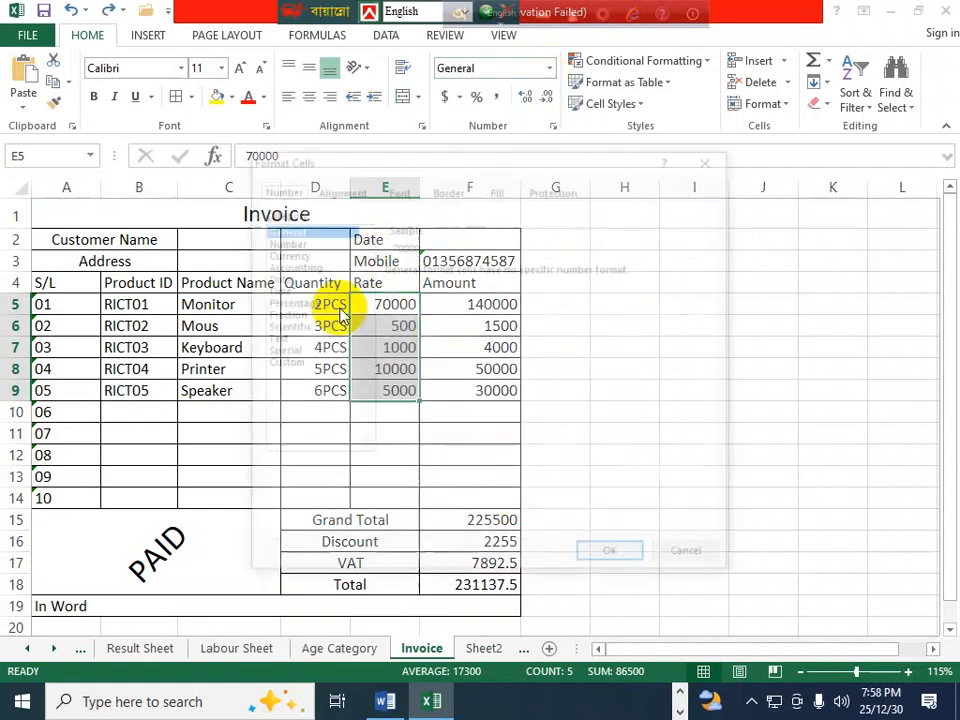
pyautogui.click(285, 265)
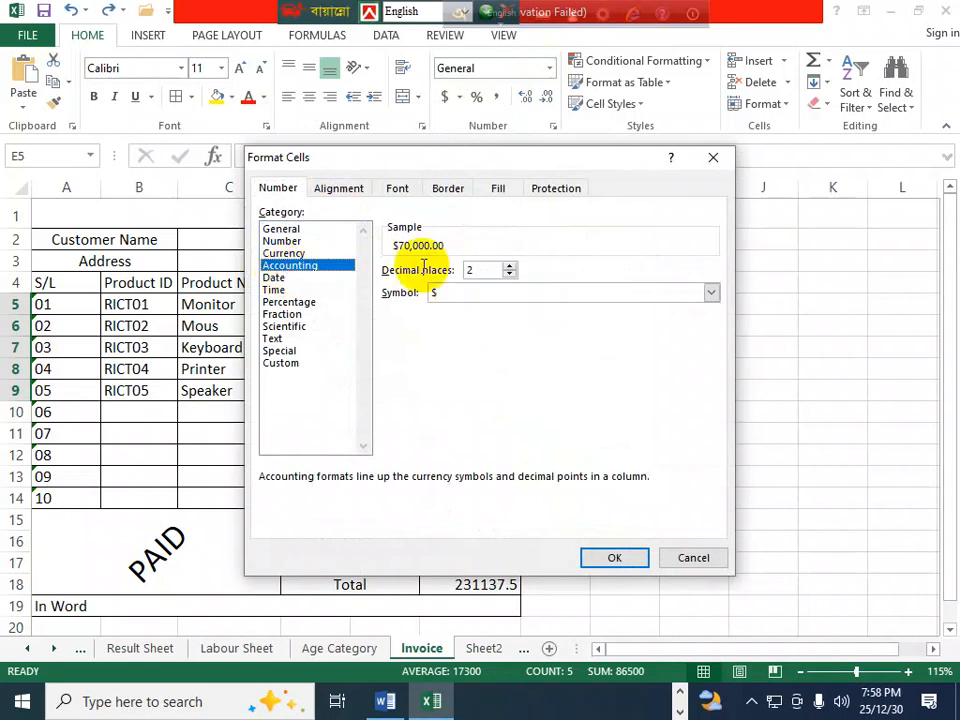
pyautogui.click(512, 293)
pyautogui.scroll(-6, 527, 358)
pyautogui.scroll(-12, 512, 358)
pyautogui.scroll(-15, 495, 368)
pyautogui.scroll(-10, 495, 362)
pyautogui.scroll(1, 489, 360)
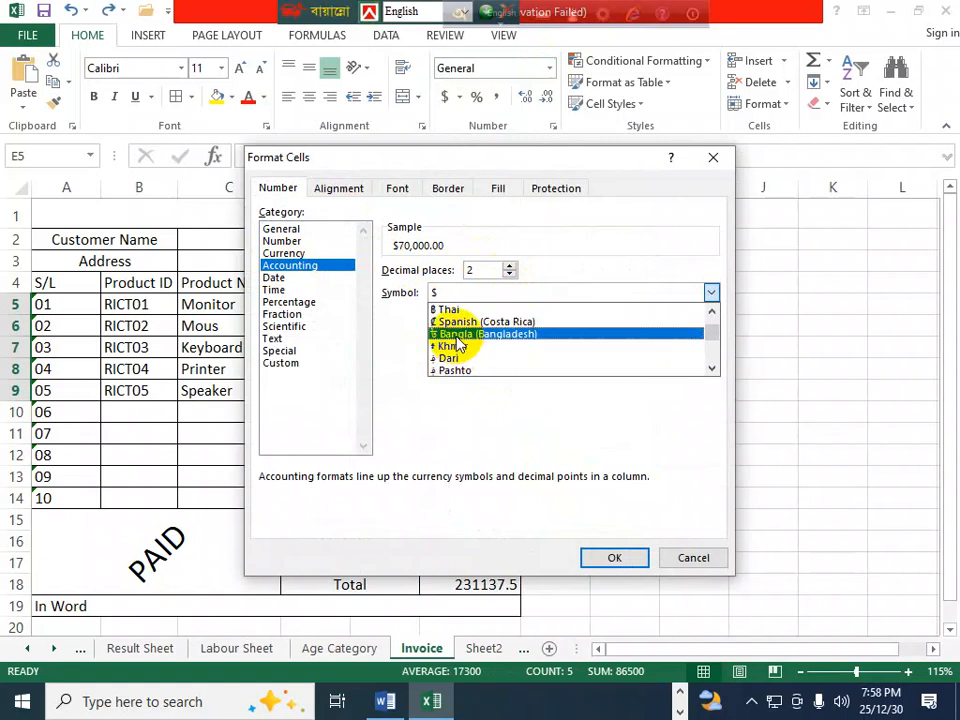
pyautogui.click(456, 334)
pyautogui.click(605, 555)
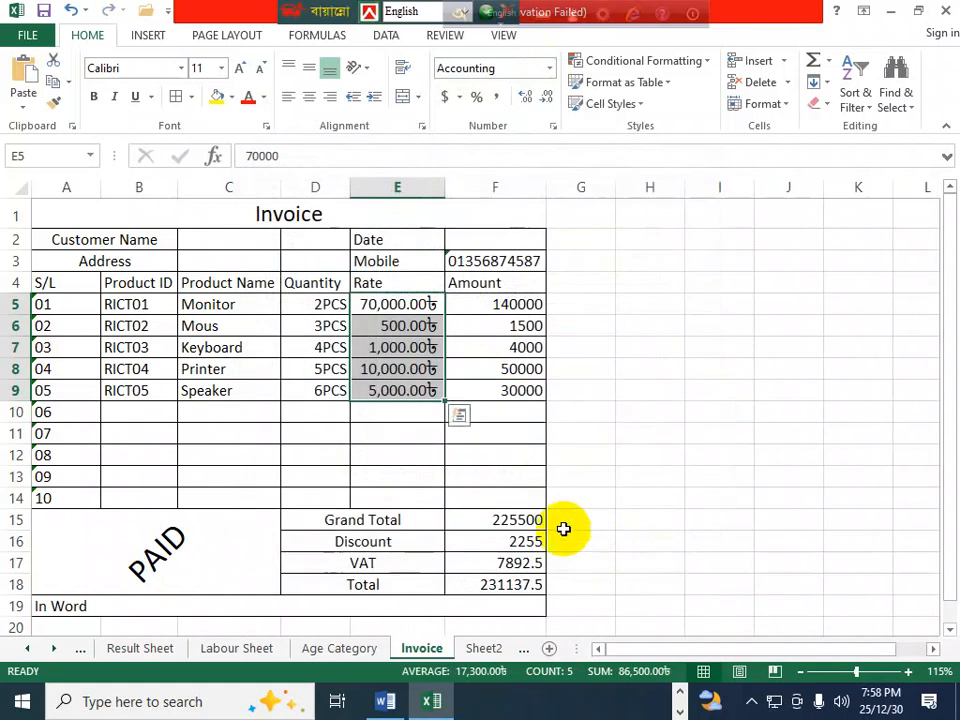
pyautogui.moveTo(499, 298); pyautogui.dragTo(506, 584)
# - Format amounts F5:F18 as Accounting with the ৳ Bangla (Bangladesh) symbol
pyautogui.click(550, 68)
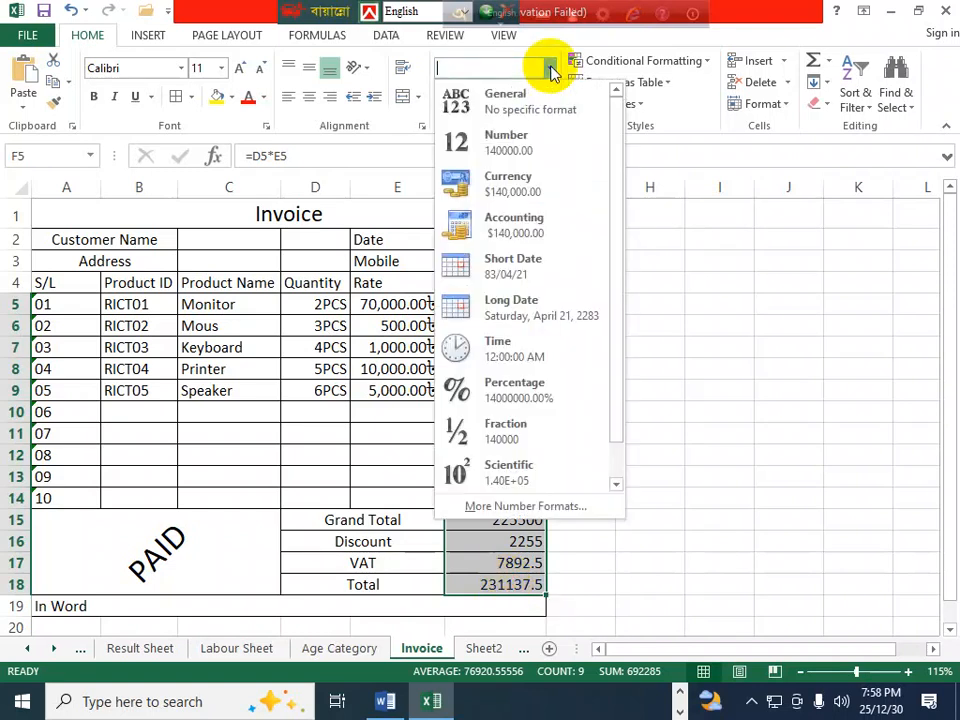
pyautogui.click(538, 507)
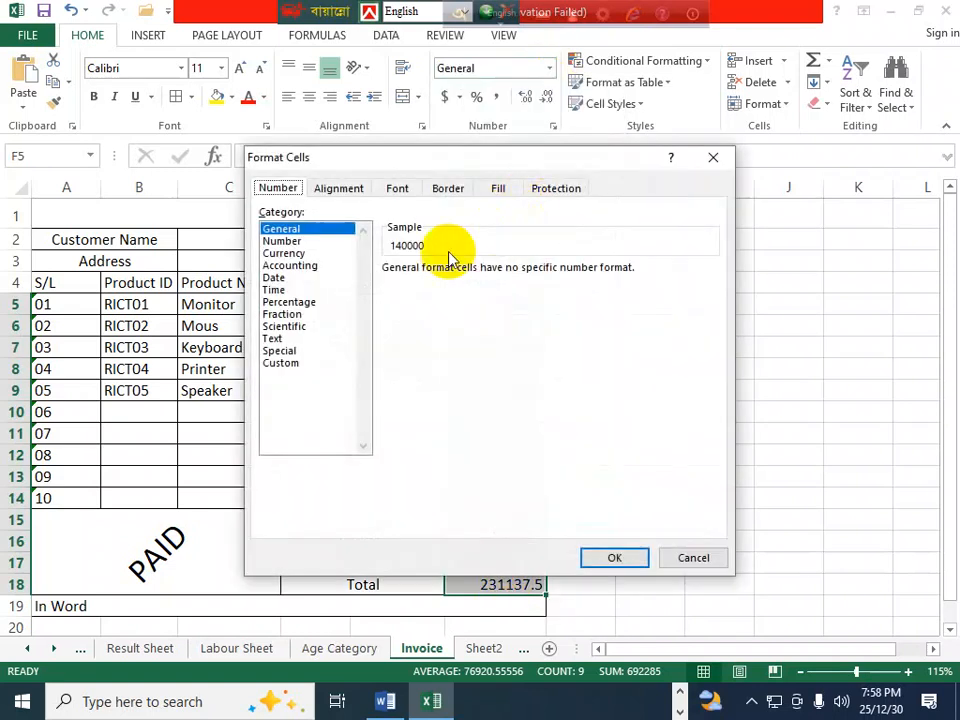
pyautogui.click(300, 265)
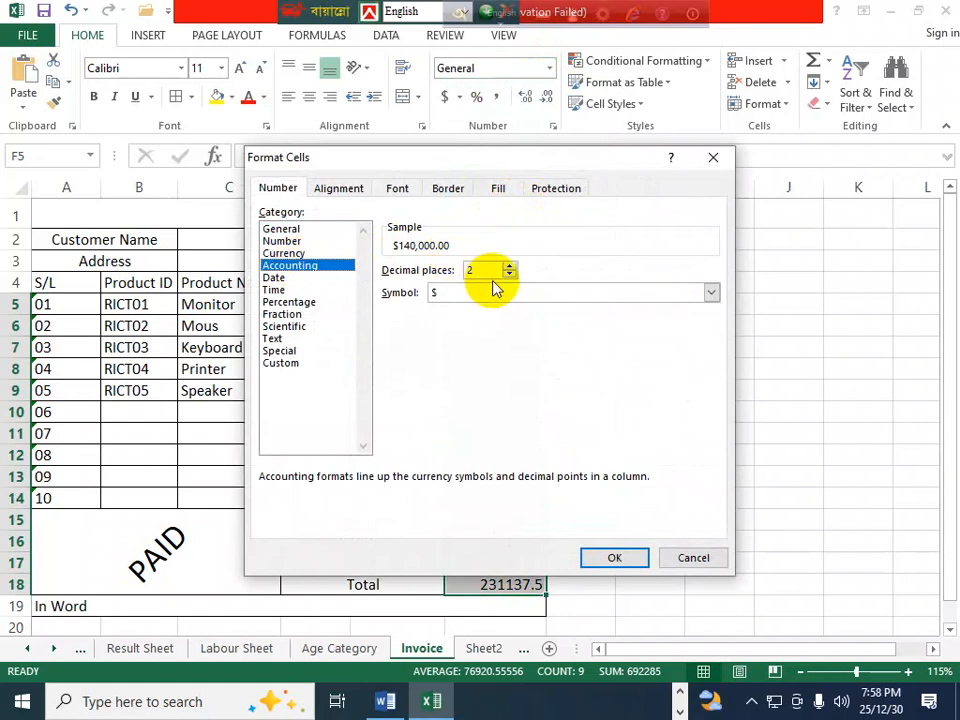
pyautogui.click(536, 296)
pyautogui.scroll(-5, 521, 342)
pyautogui.scroll(-15, 521, 342)
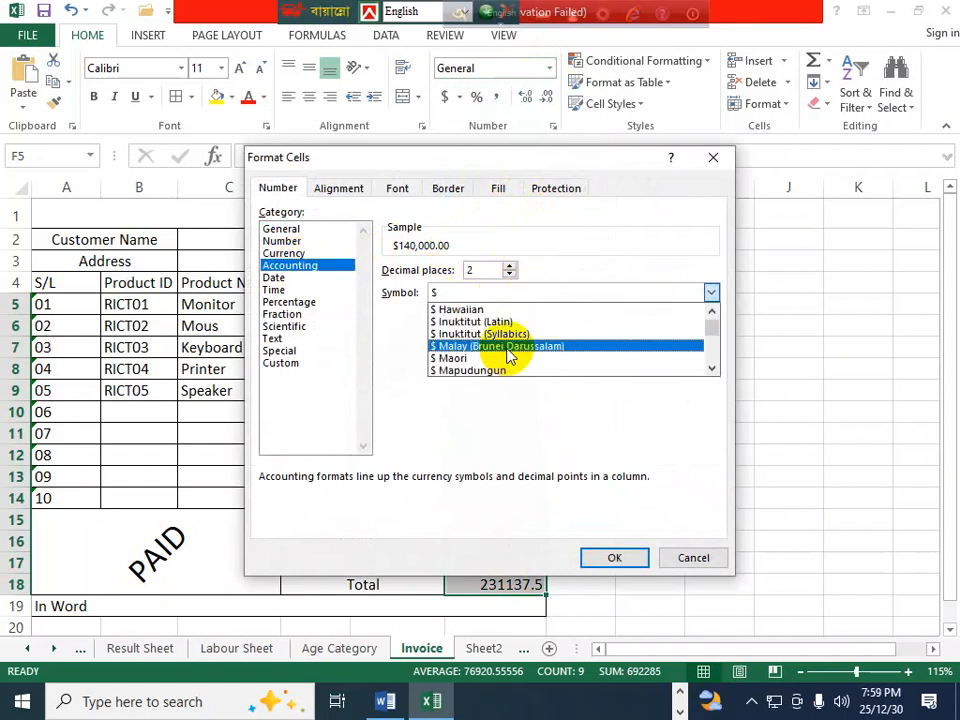
pyautogui.scroll(-15, 500, 360)
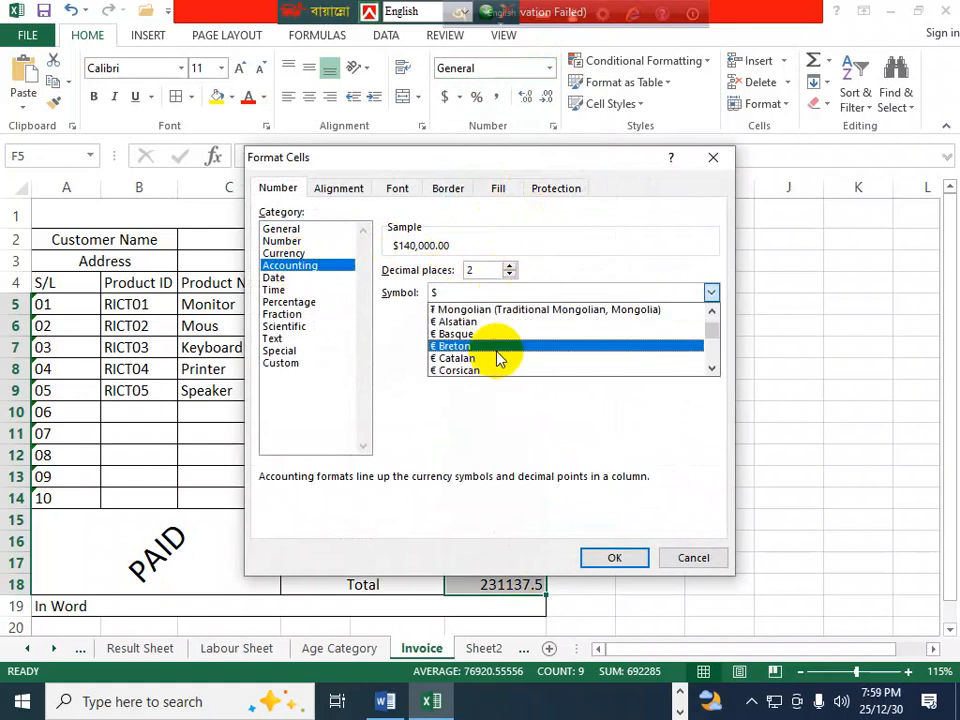
pyautogui.scroll(-5, 497, 355)
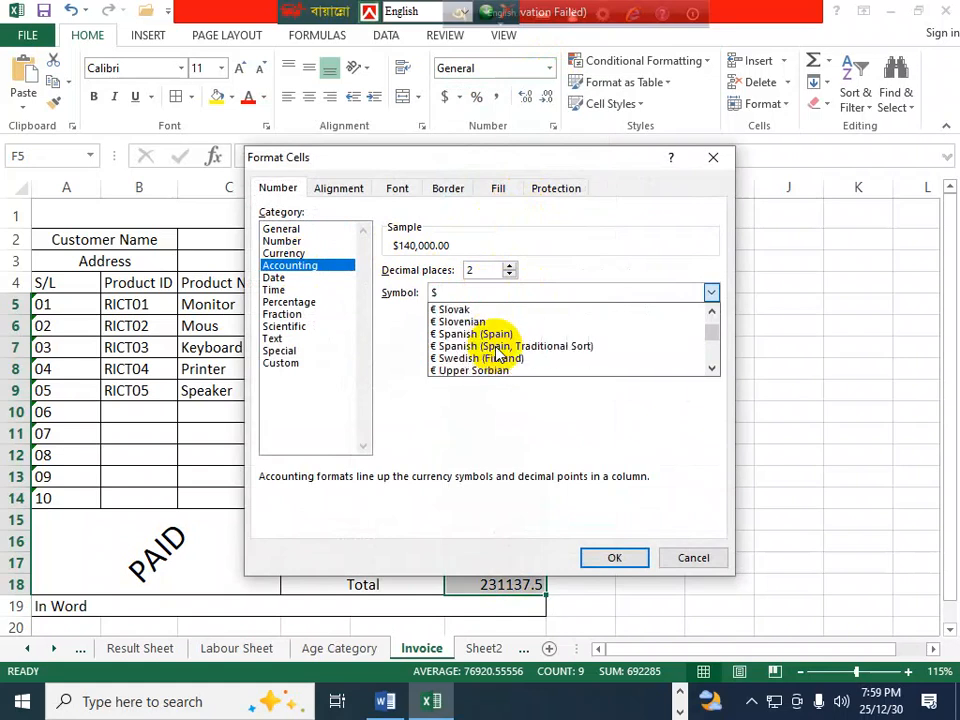
pyautogui.scroll(-4, 495, 354)
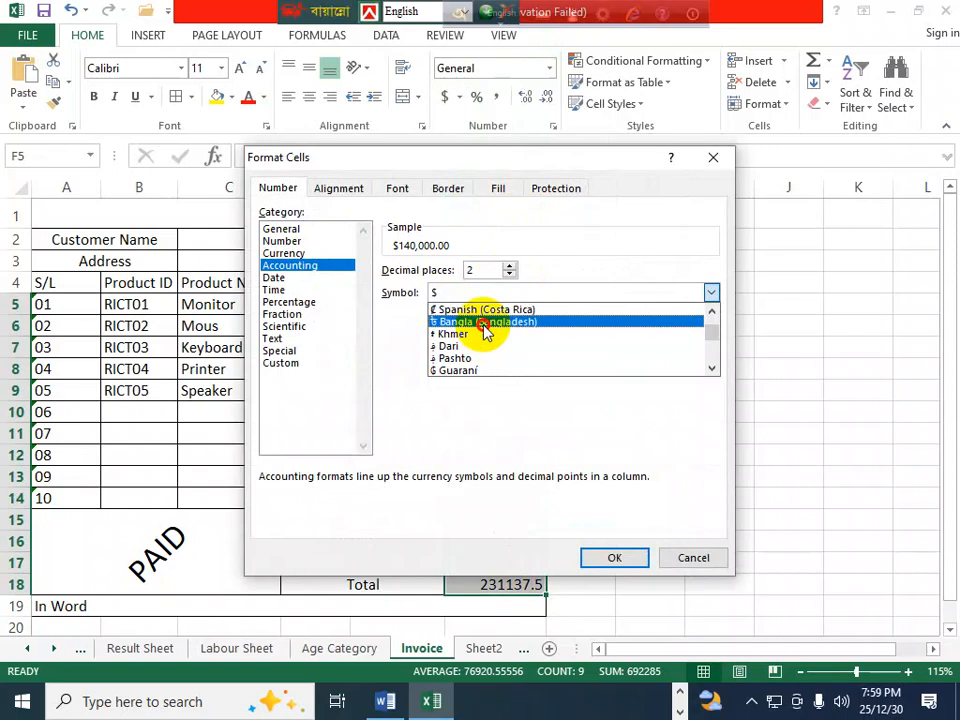
pyautogui.click(489, 323)
pyautogui.click(618, 557)
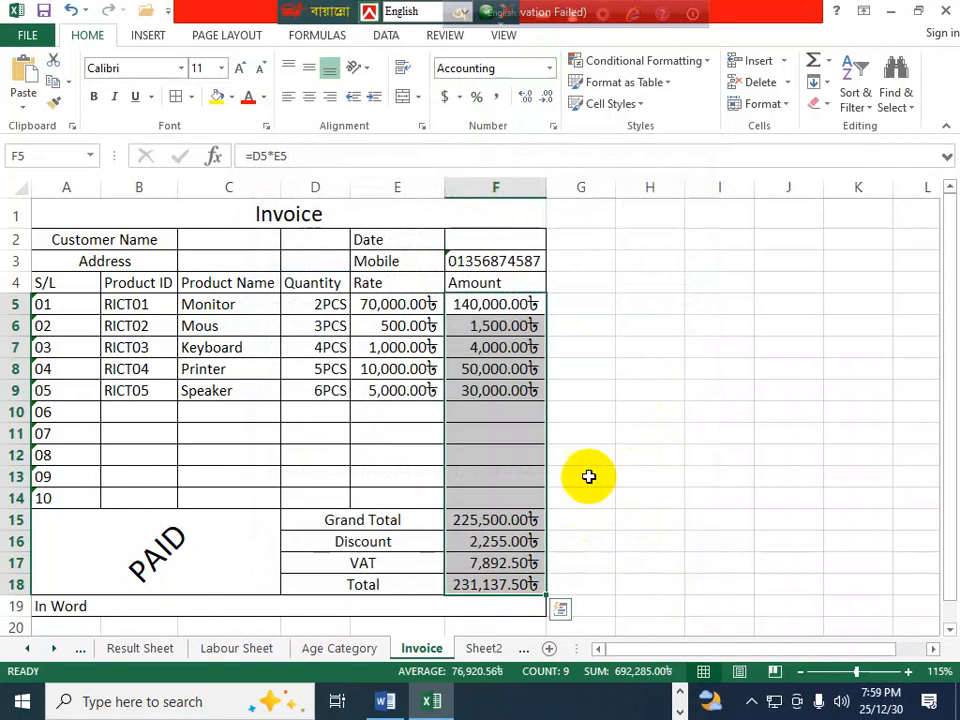
pyautogui.click(590, 326)
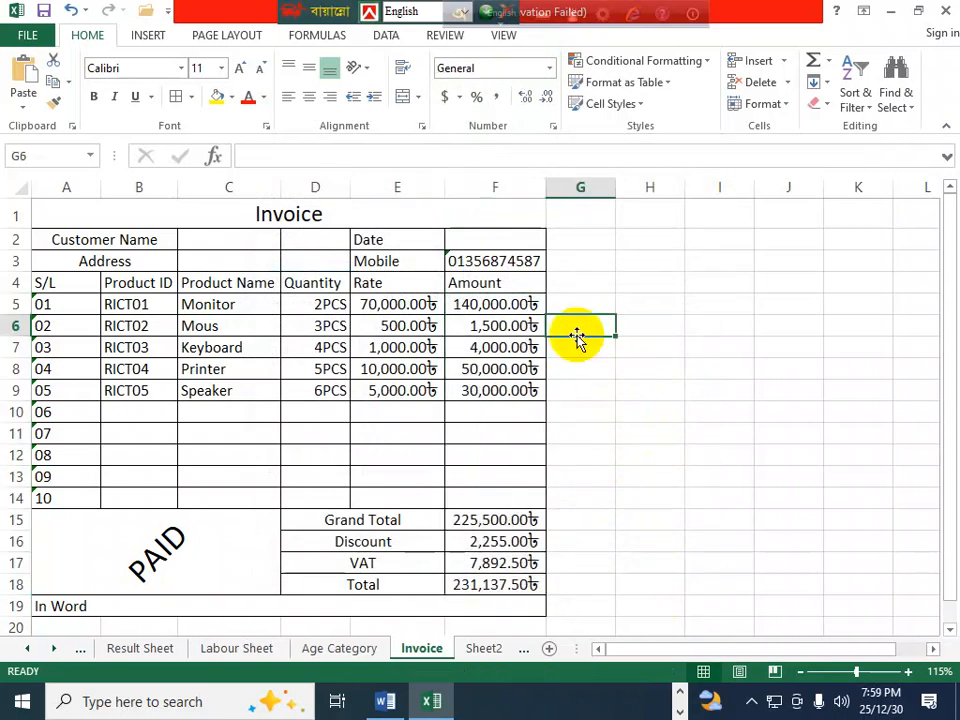